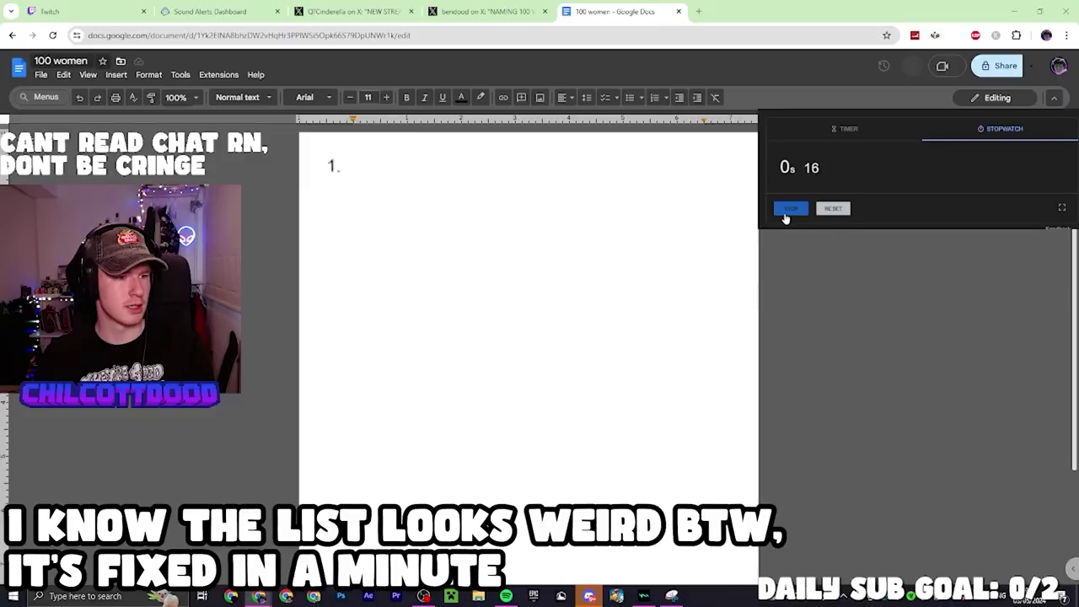
# Begin the list with names 1–4, from QTcinderella through Lizzo and Megan Thee Stallion
pyautogui.hotkey('ctrl', 'a')
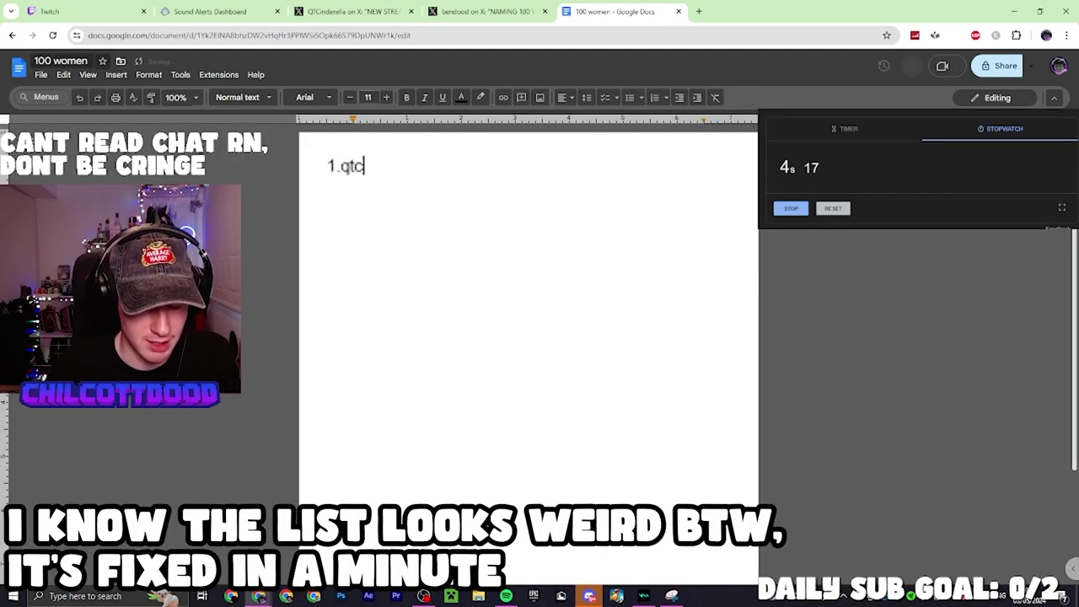
pyautogui.write('qtcinder')
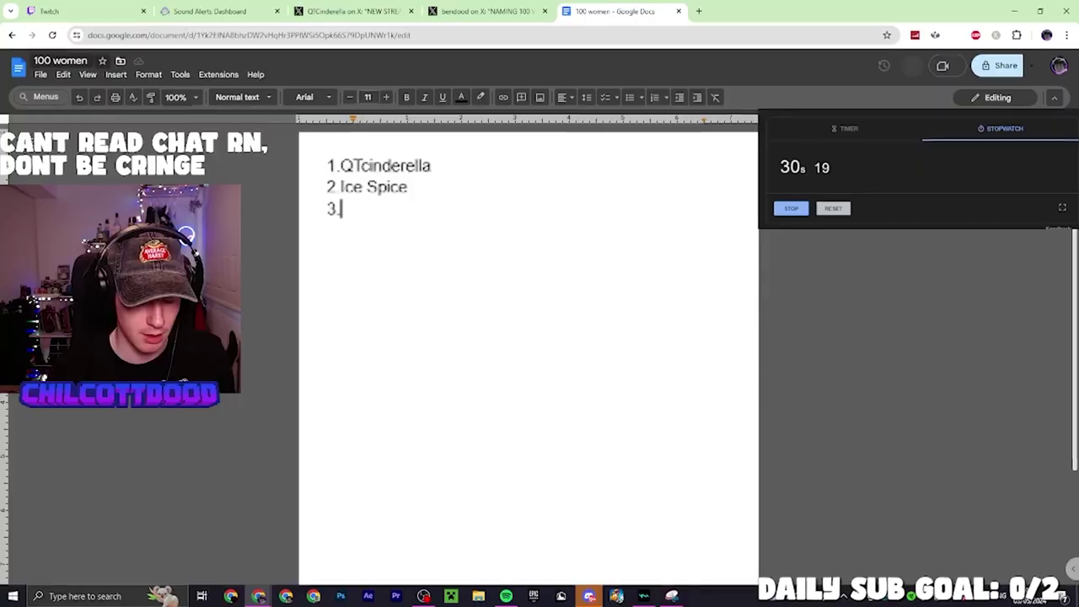
pyautogui.write('Lizzo')
pyautogui.press('Return')
pyautogui.write('4')
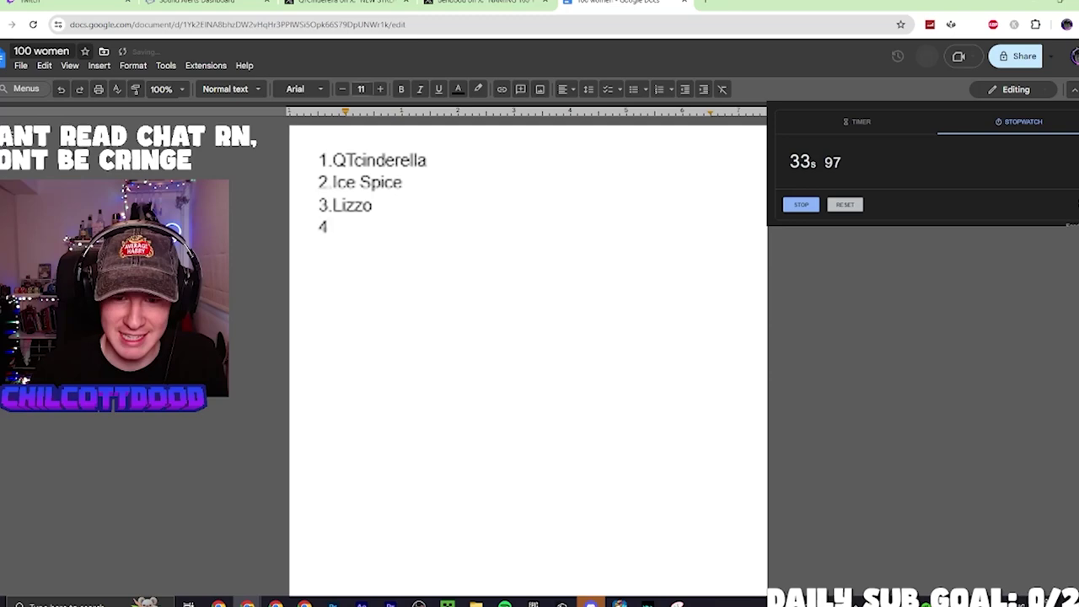
pyautogui.write('.Megan Thee Stallion')
# Add names from 5 on, Sexy Red, Nicki Minaj and PinkPantheress, through Madonna and Amy Winehouse
pyautogui.press('Return')
pyautogui.write('5. Sexy')
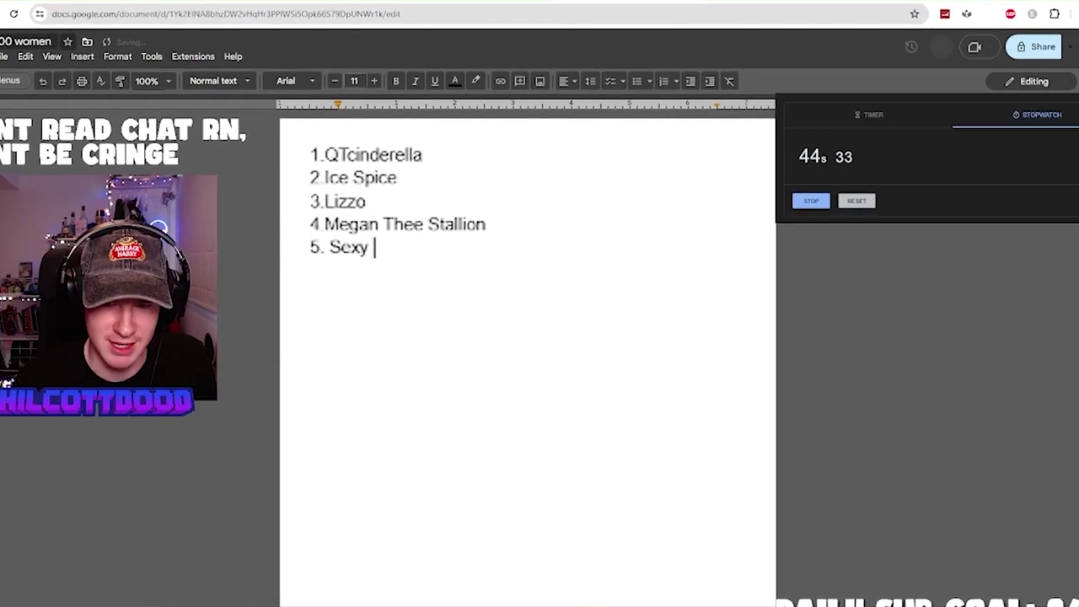
pyautogui.write('red')
pyautogui.press('Return')
pyautogui.write('6.ni')
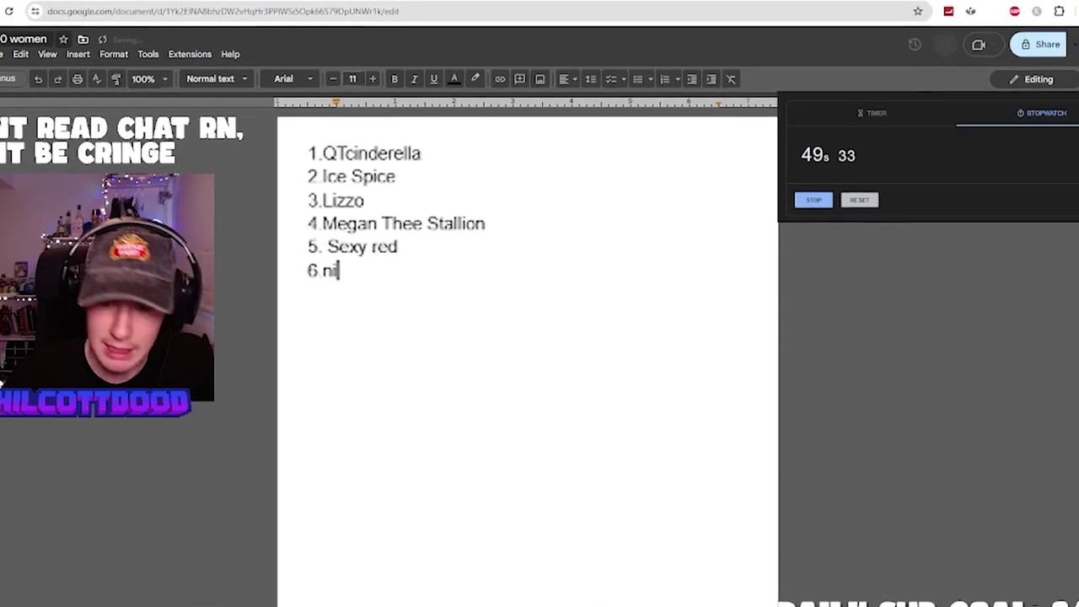
pyautogui.write('cki min')
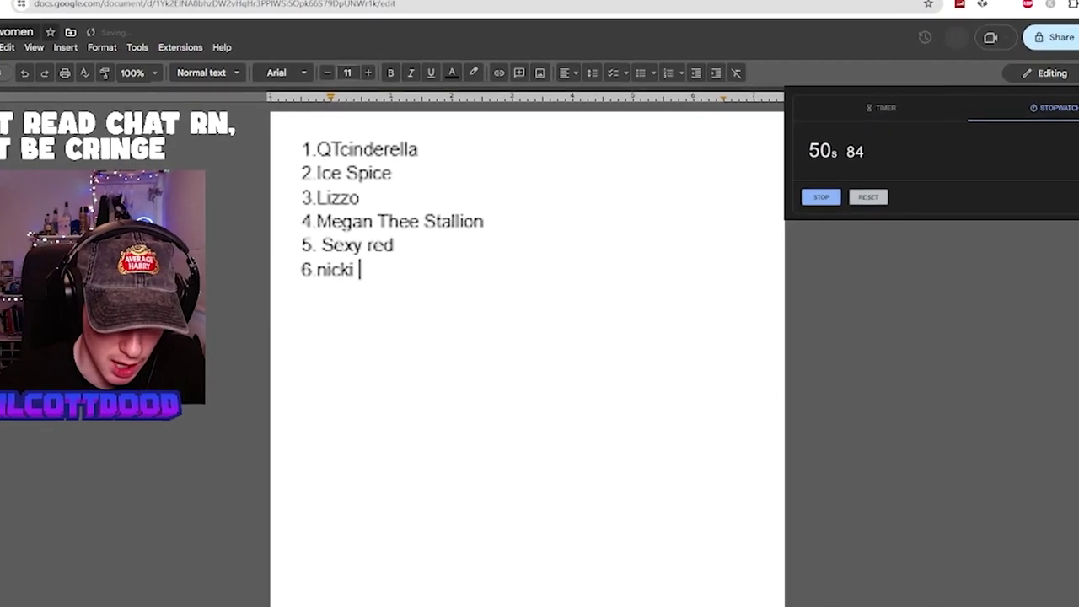
pyautogui.write('aj')
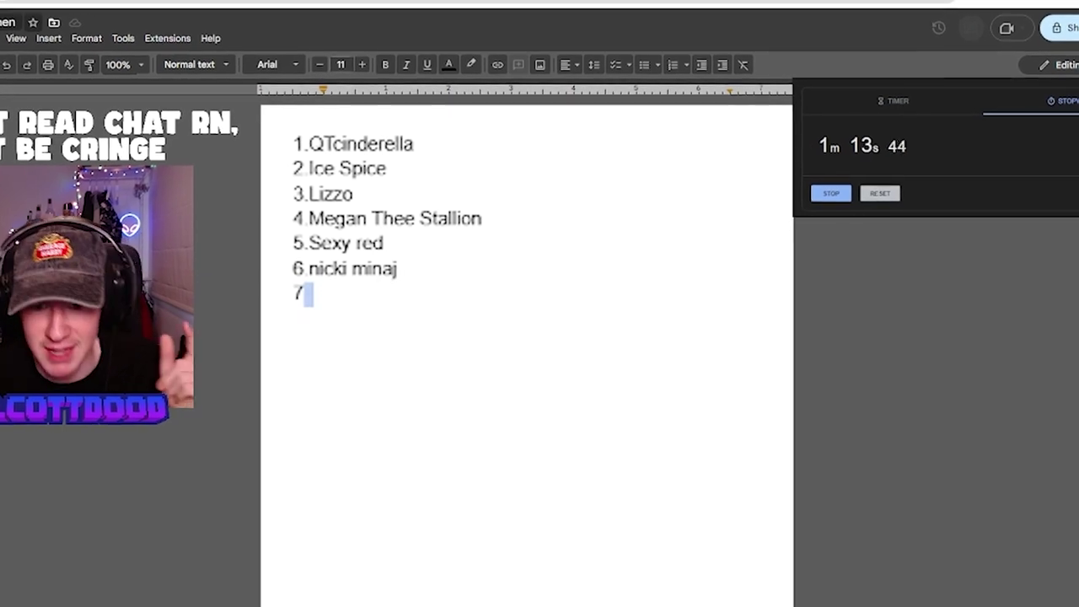
pyautogui.write('.cardi b')
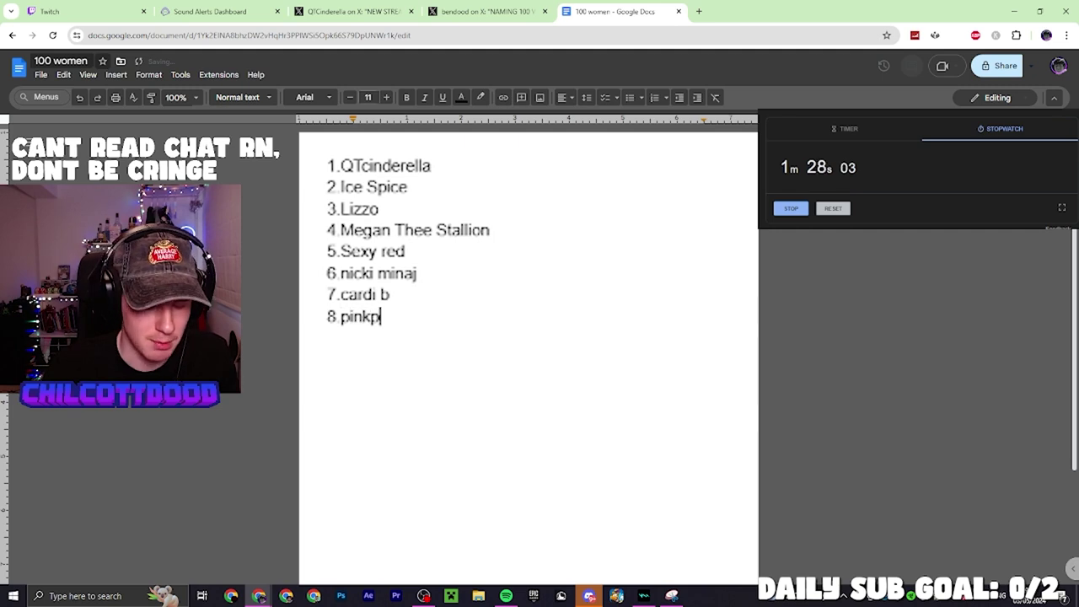
pyautogui.press('Return')
pyautogui.write('9. Little Simz')
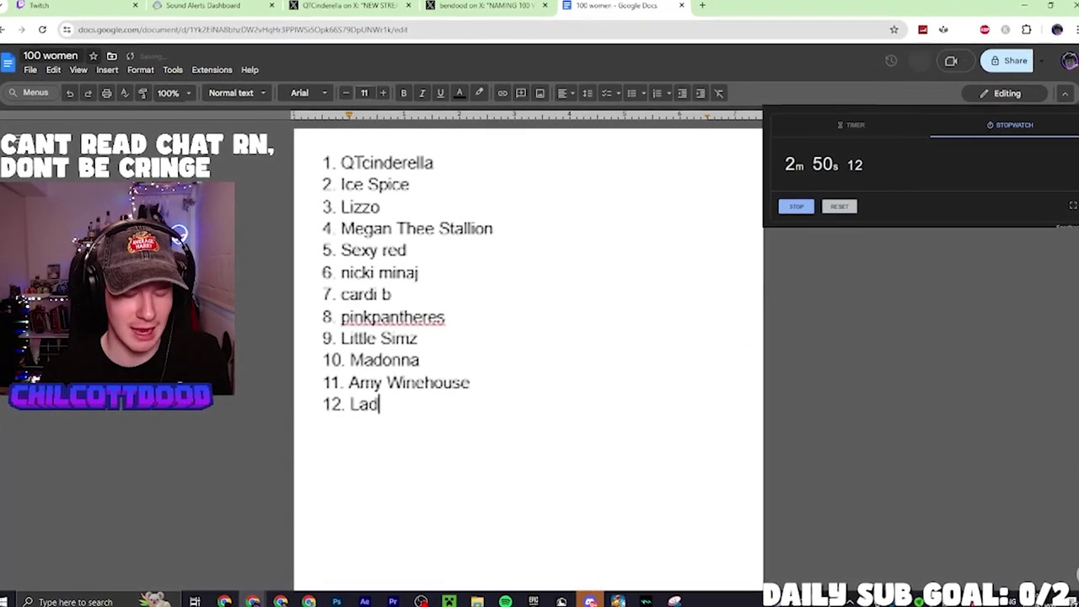
# Add names 12–18, from Lady Gaga and Taylor Swift through Miaxmon and Shannon Landon
pyautogui.write('y gaga')
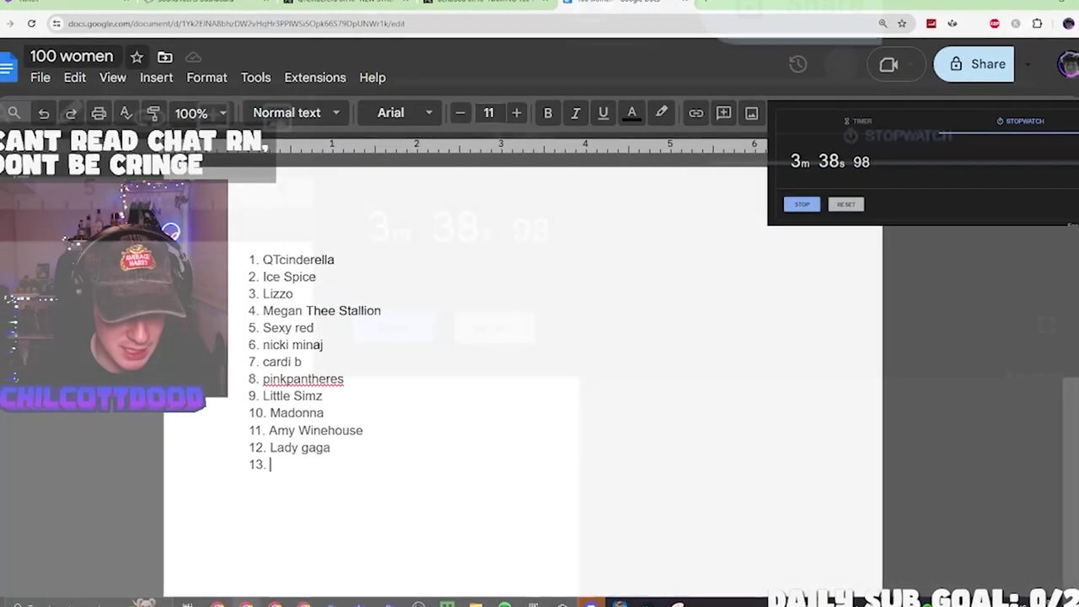
pyautogui.write('Taylor Swift')
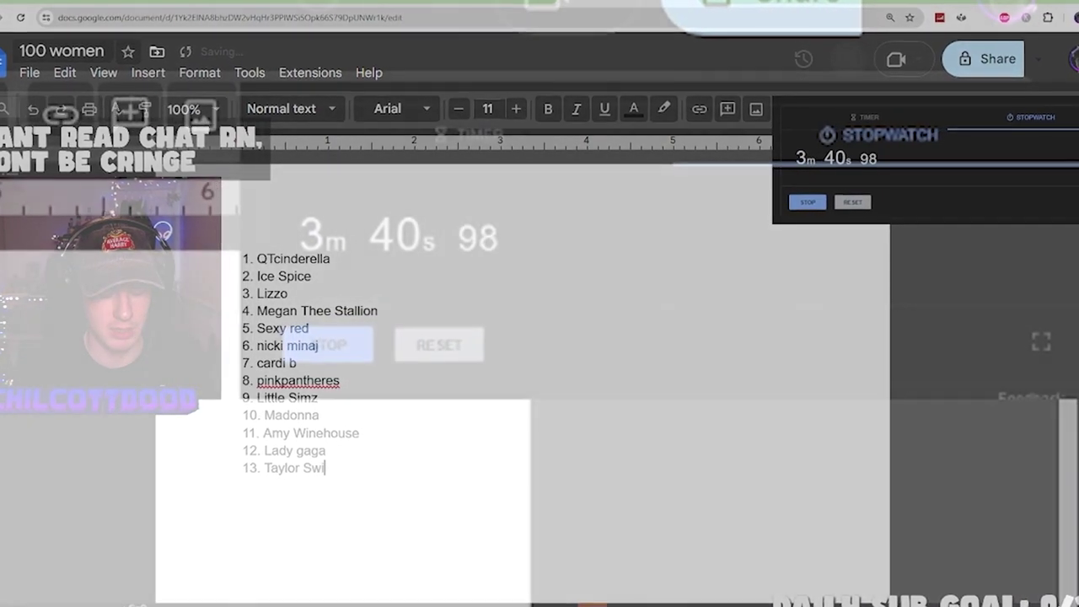
pyautogui.press('Return')
pyautogui.press('Return')
pyautogui.write('Chil')
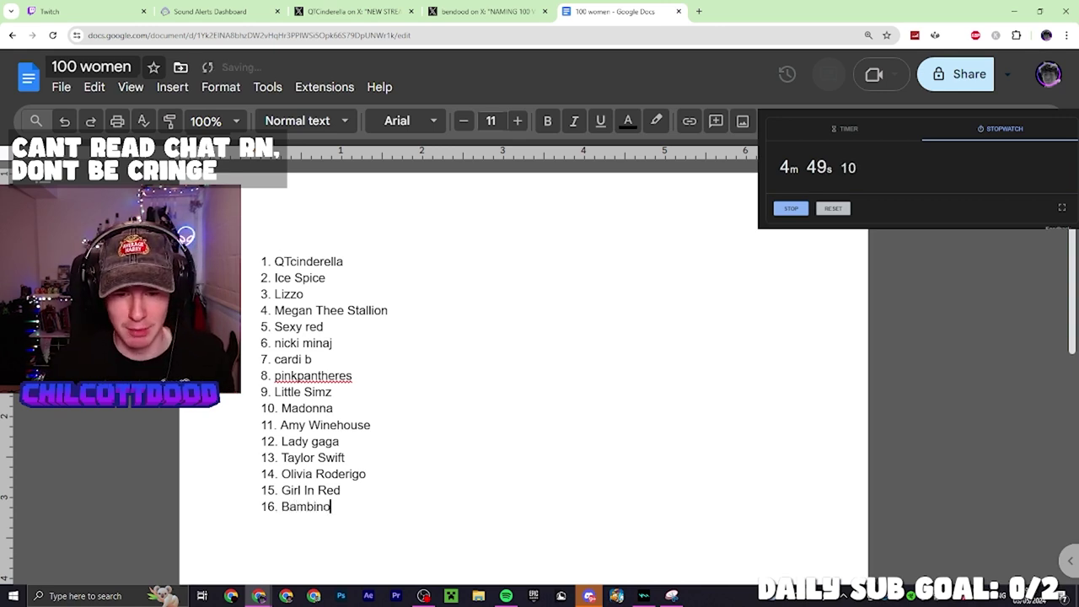
pyautogui.write('1')
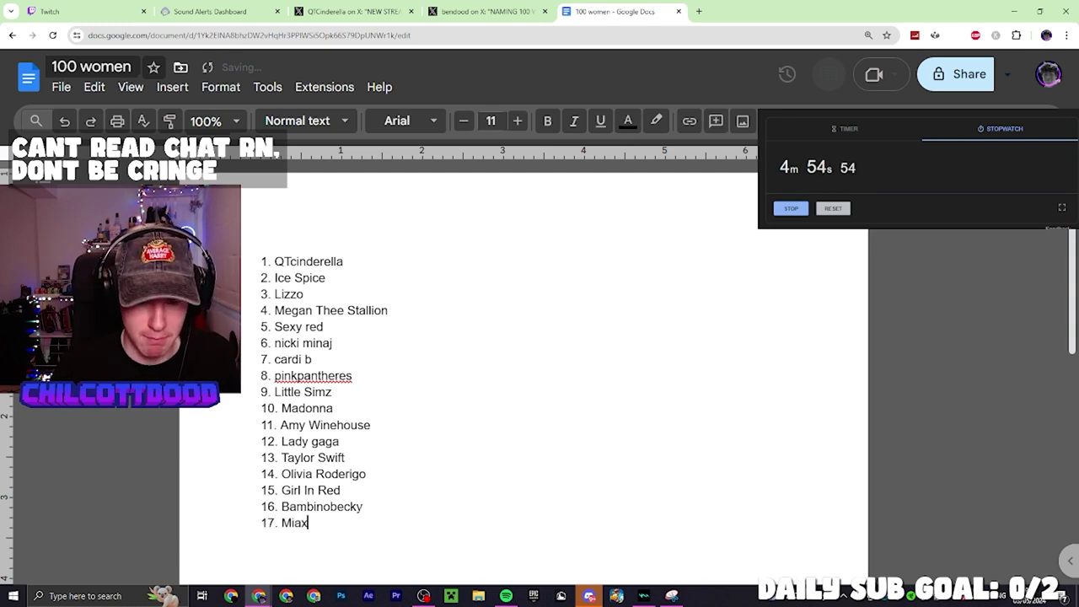
pyautogui.write('iaxmon')
pyautogui.press('Return')
pyautogui.write('18. Shannon landon')
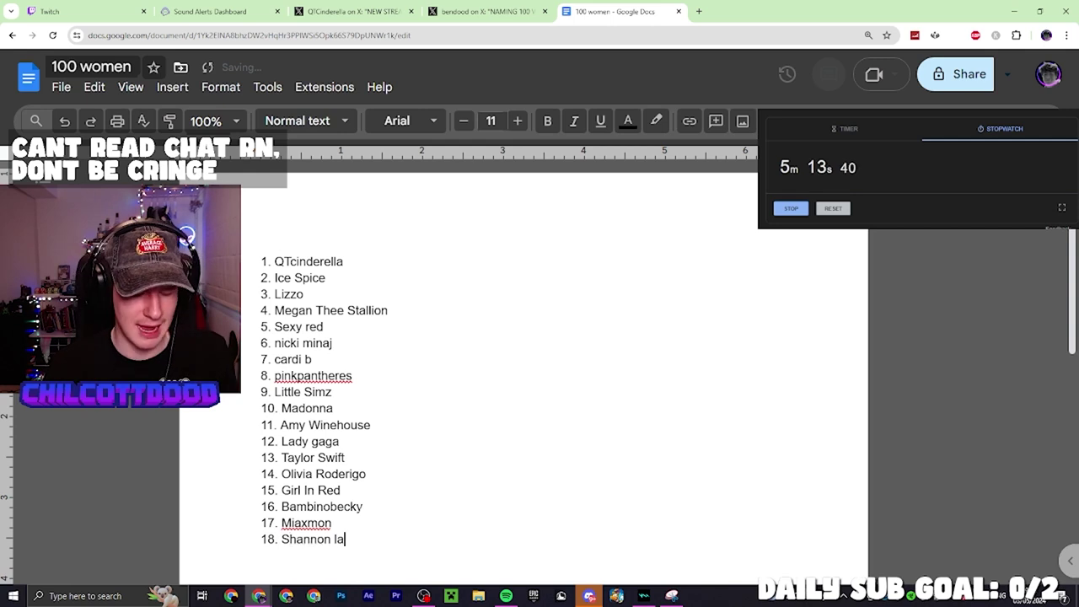
pyautogui.press('Return')
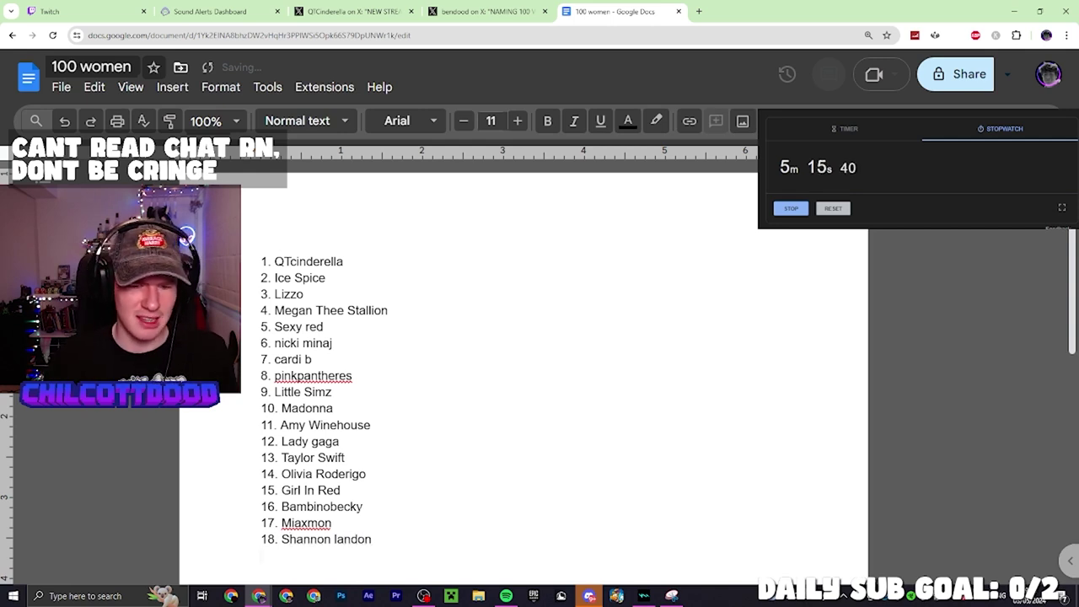
# Add Lilsimsie, Bekyamon, Emiru, Tinakitten, Nihachu and Lost Mary, then delete the Virgin mary line
pyautogui.scroll(-3, 523, 379)
pyautogui.write('19. lilsm')
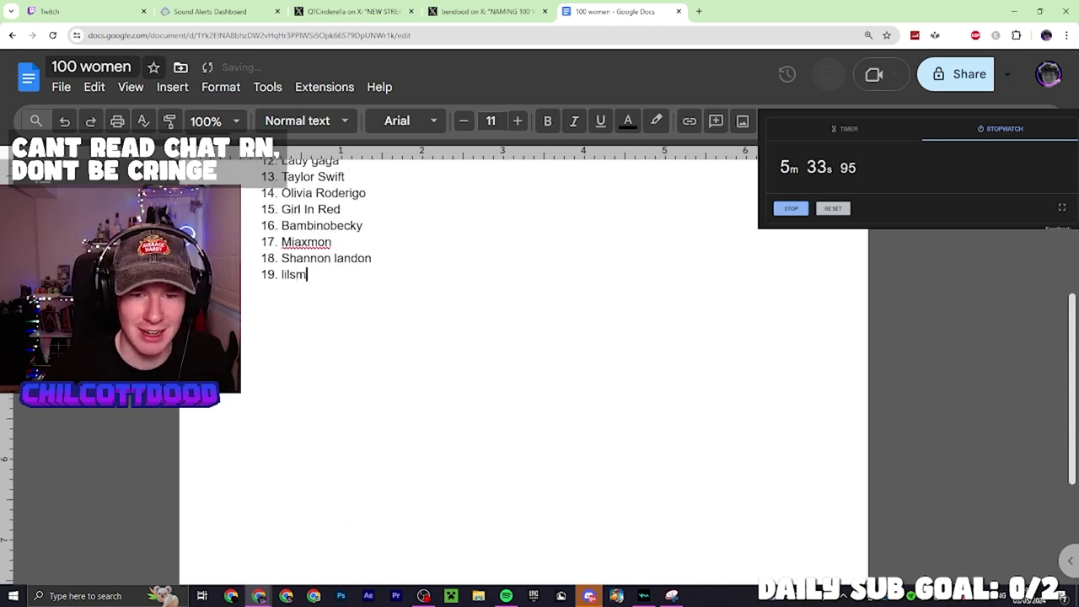
pyautogui.write('sim')
pyautogui.write('sie Bekyamon Emiru Tinakitten ')
pyautogui.write('Nihachu')
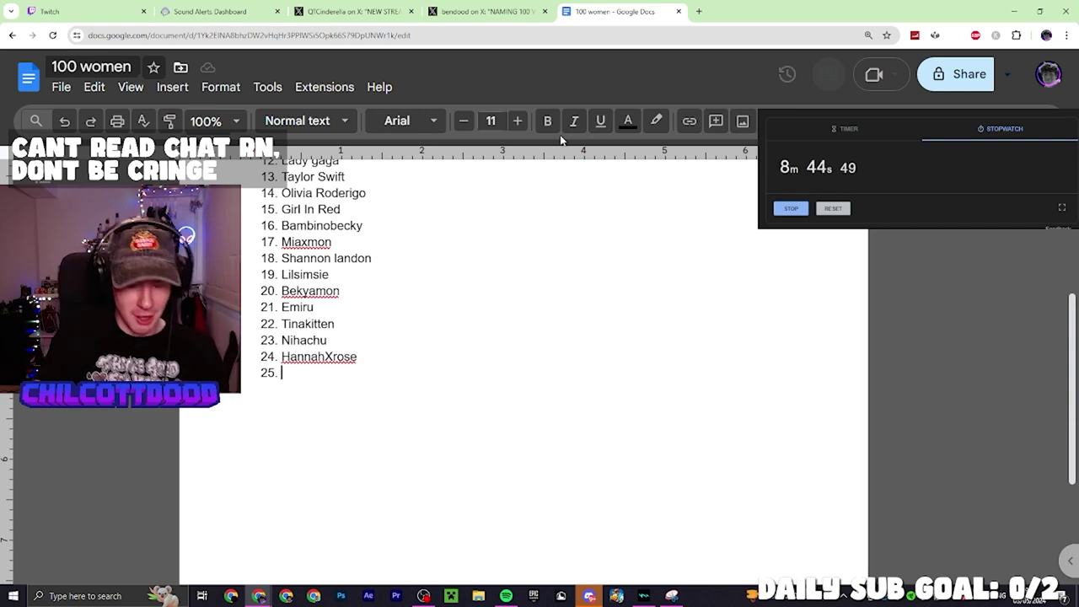
pyautogui.write('Lost Mary')
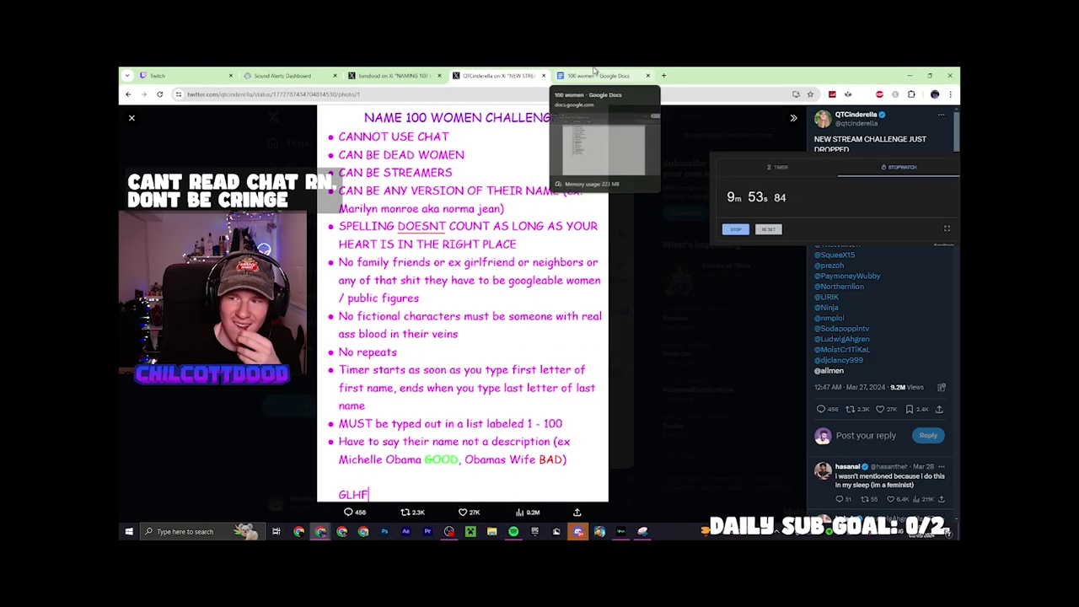
pyautogui.click(573, 74)
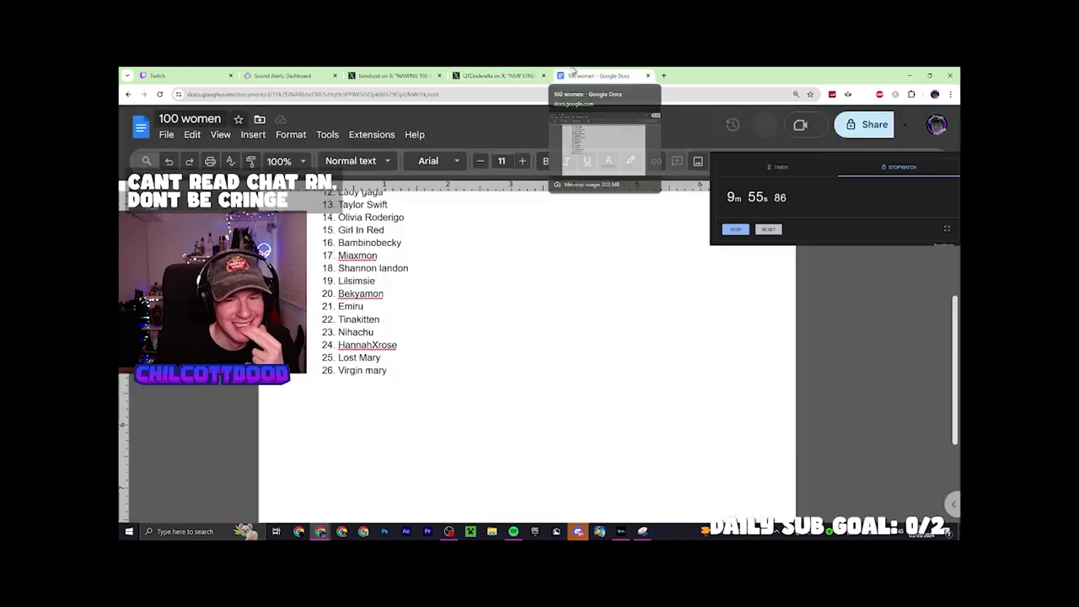
pyautogui.hotkey('ctrl', 'BackSpace')
pyautogui.hotkey('ctrl', 'BackSpace')
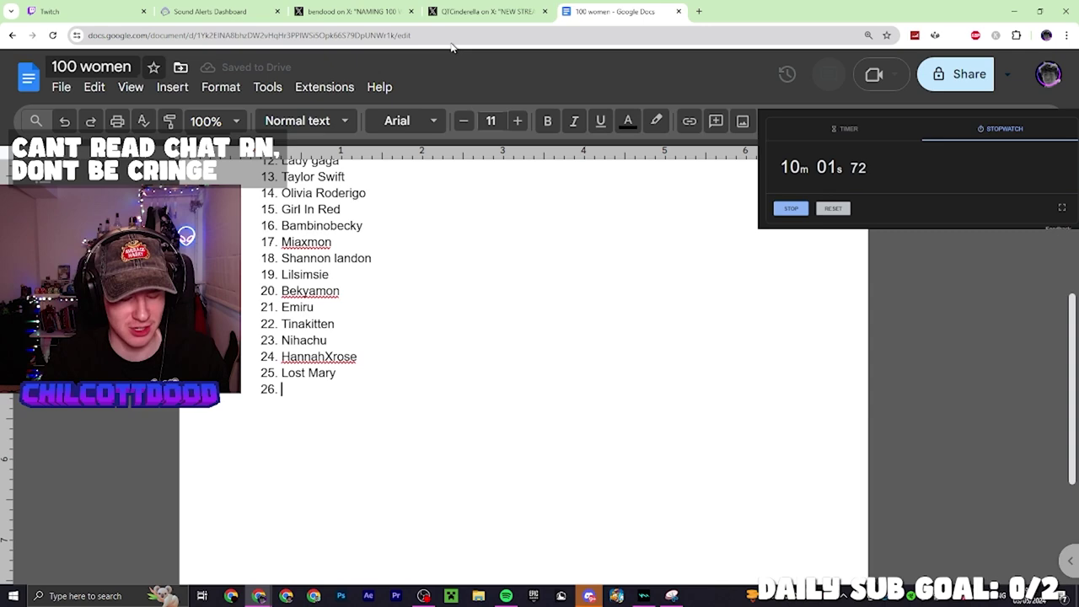
# Add names 26–30: Margot Robbie, Emily Blunt, Emma Stone, Emma Roberts and Emma Watson
pyautogui.write('Ma')
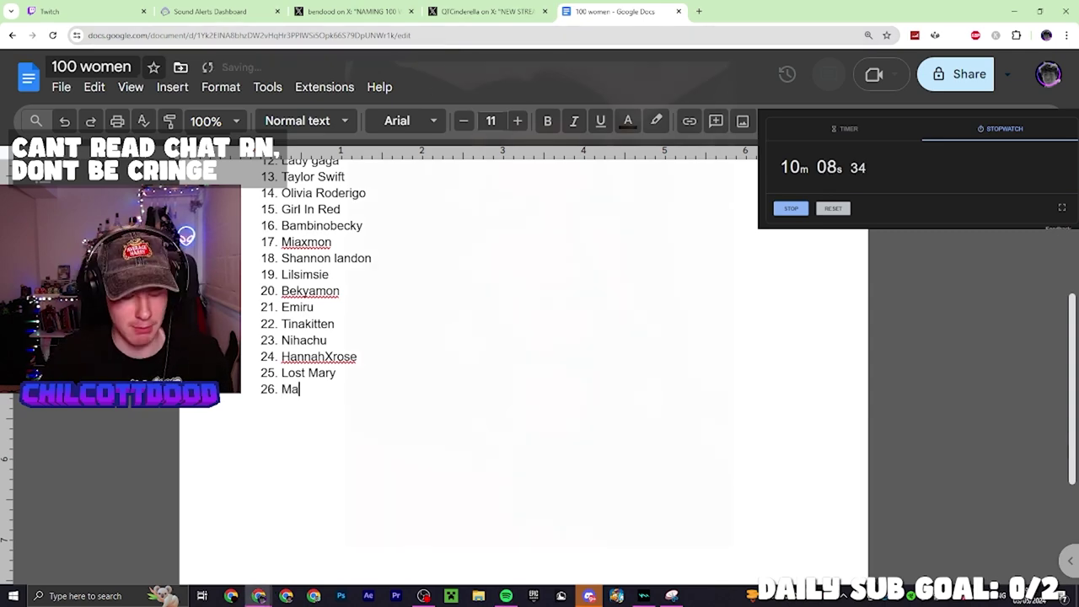
pyautogui.write('rgot Robbie')
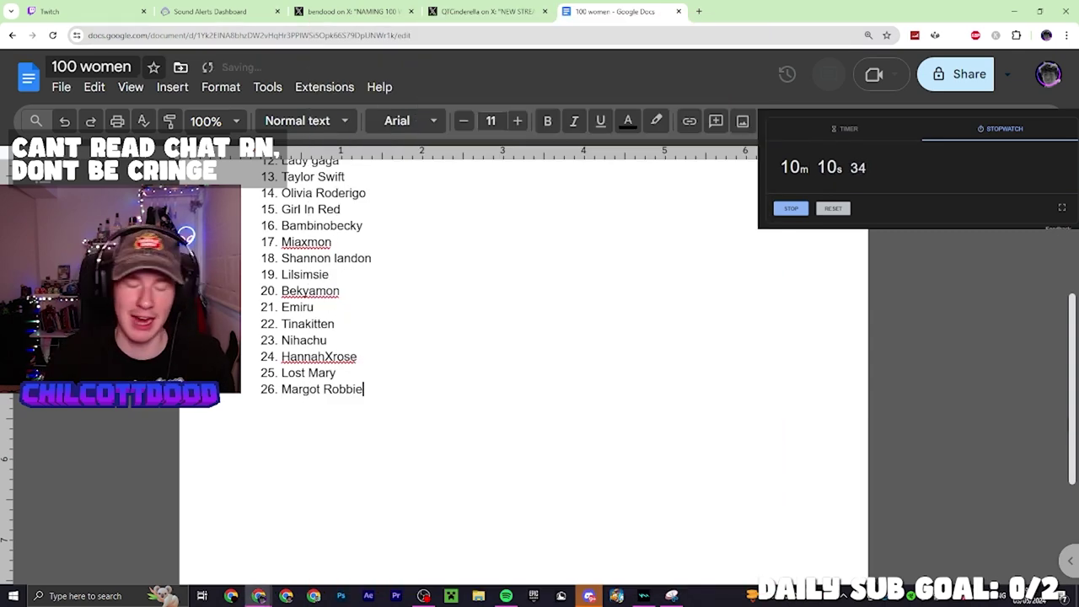
pyautogui.press('Return')
pyautogui.press('Return')
pyautogui.press('Return')
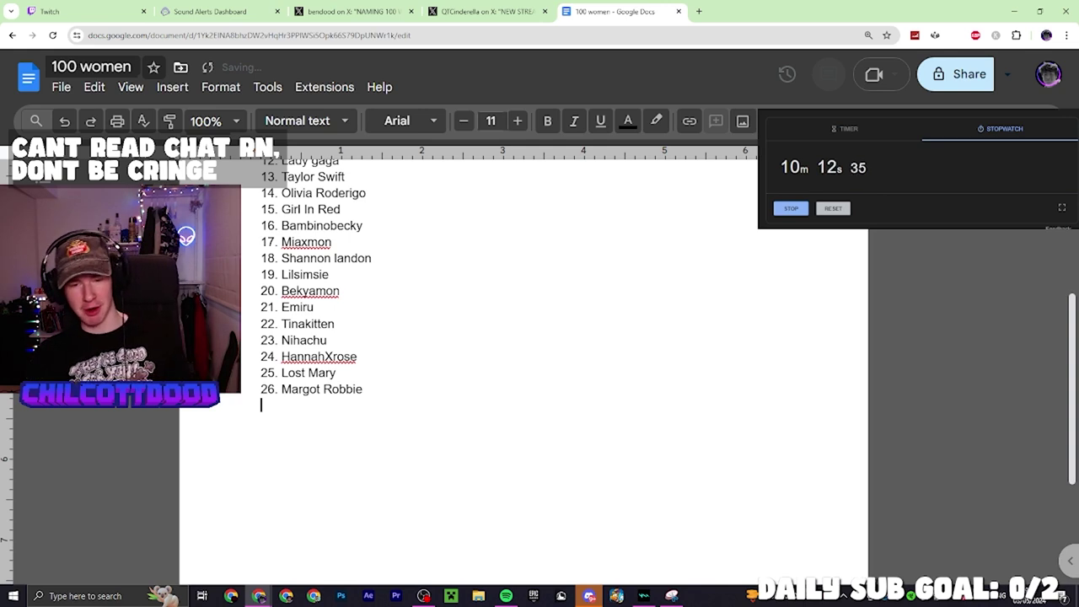
pyautogui.write('27')
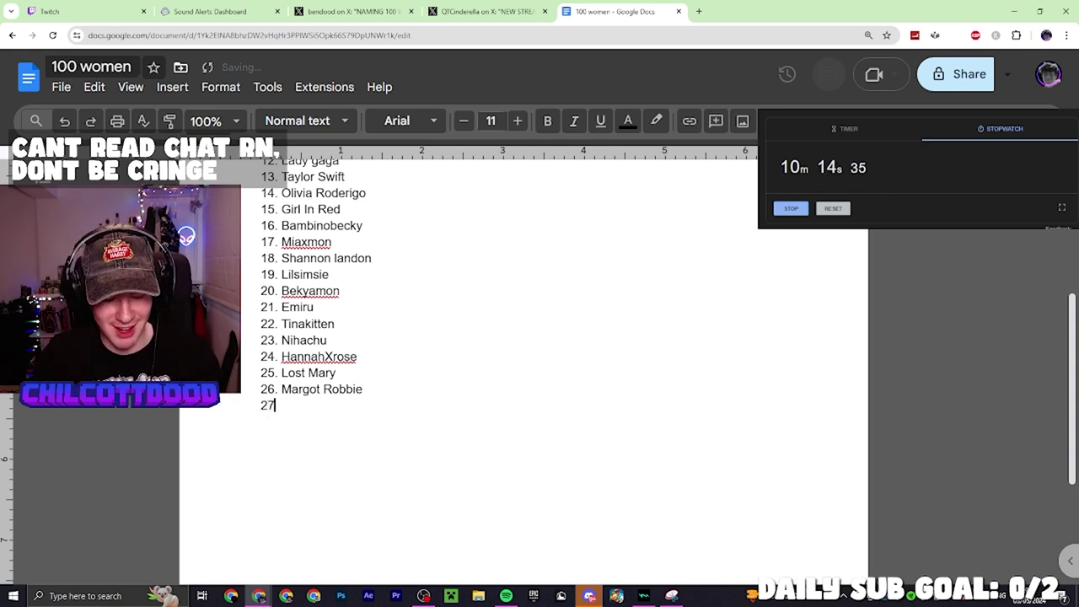
pyautogui.write('. Emily Blunt')
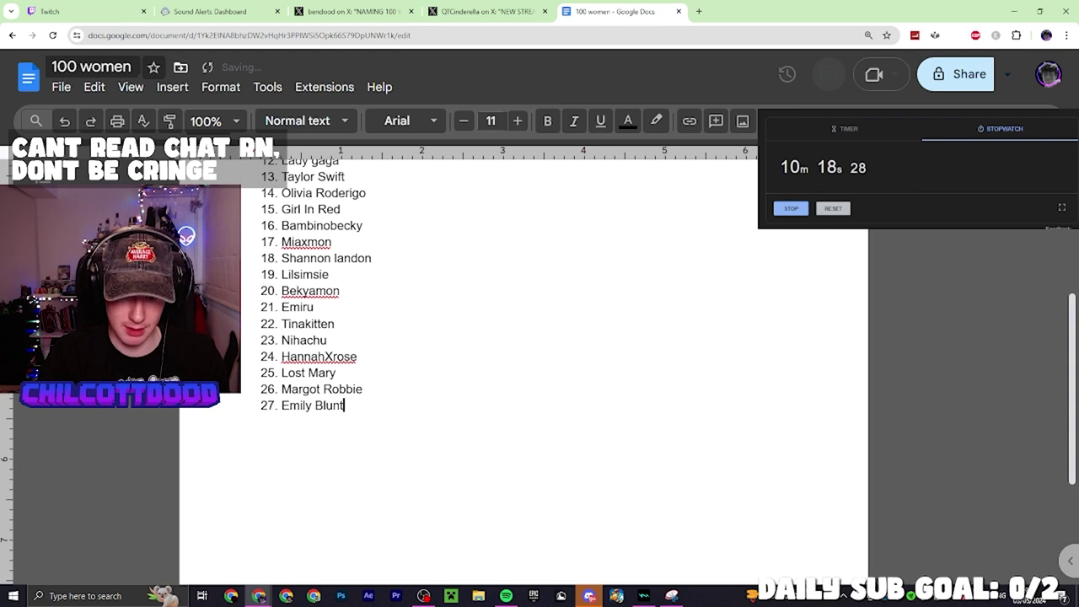
pyautogui.press('Return')
pyautogui.write('Emma')
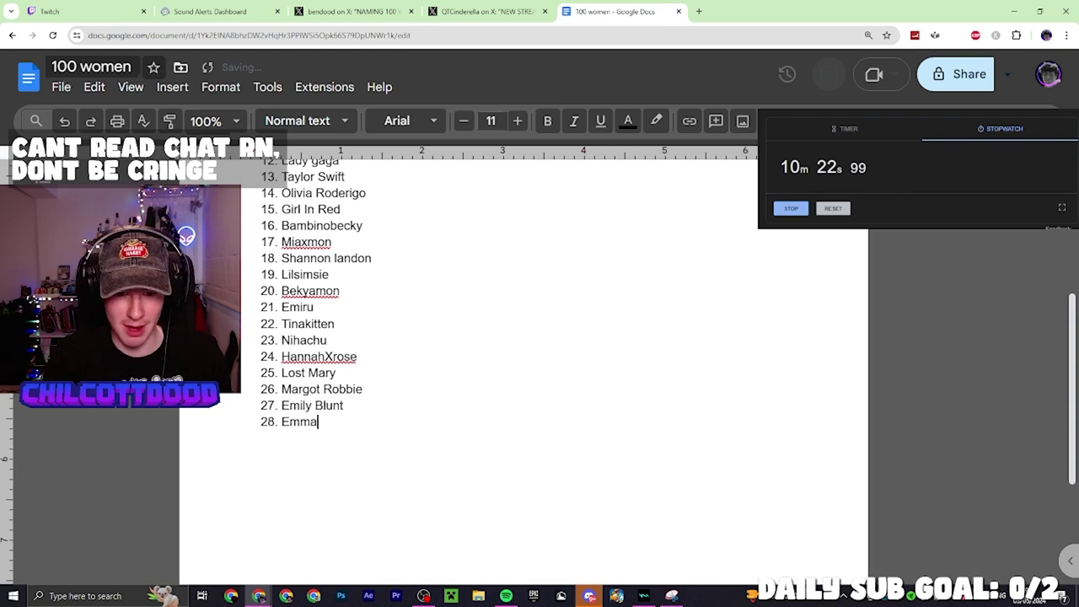
pyautogui.write(' S')
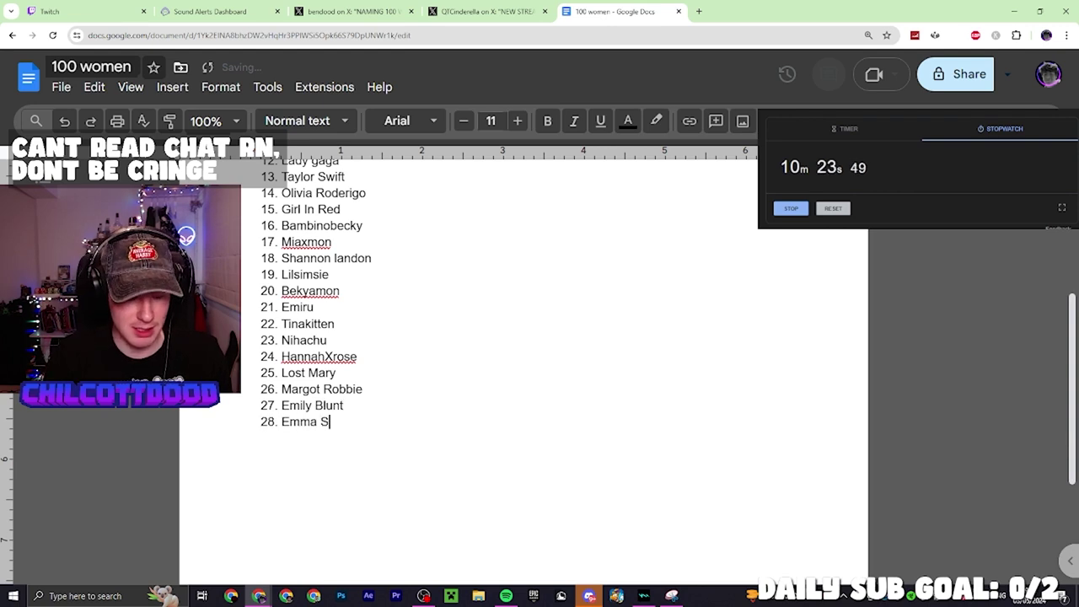
pyautogui.write('tone')
pyautogui.press('Return')
pyautogui.write('Emma')
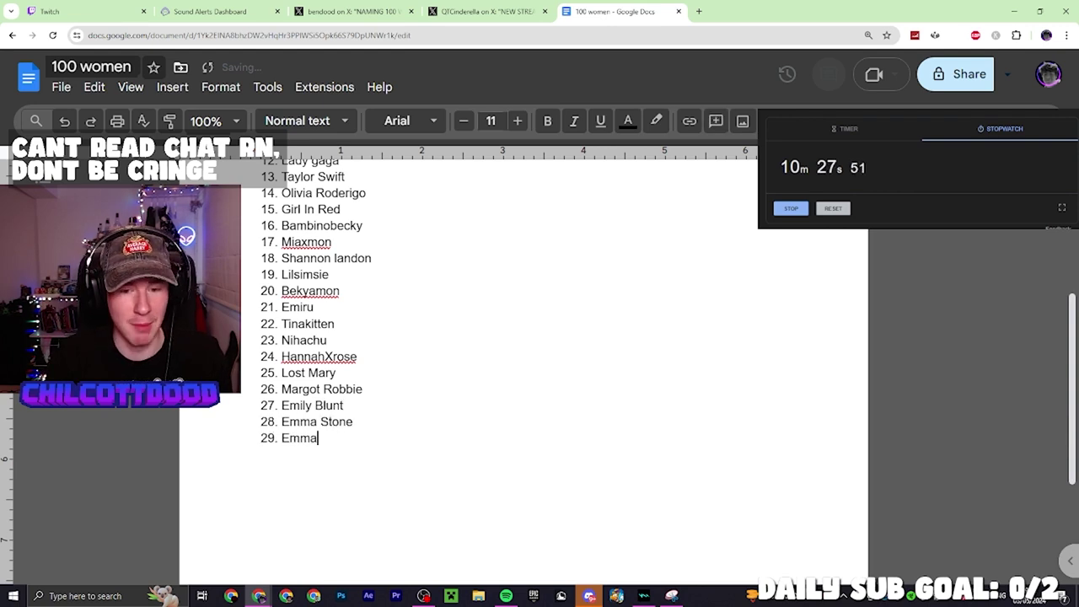
pyautogui.write(' RO')
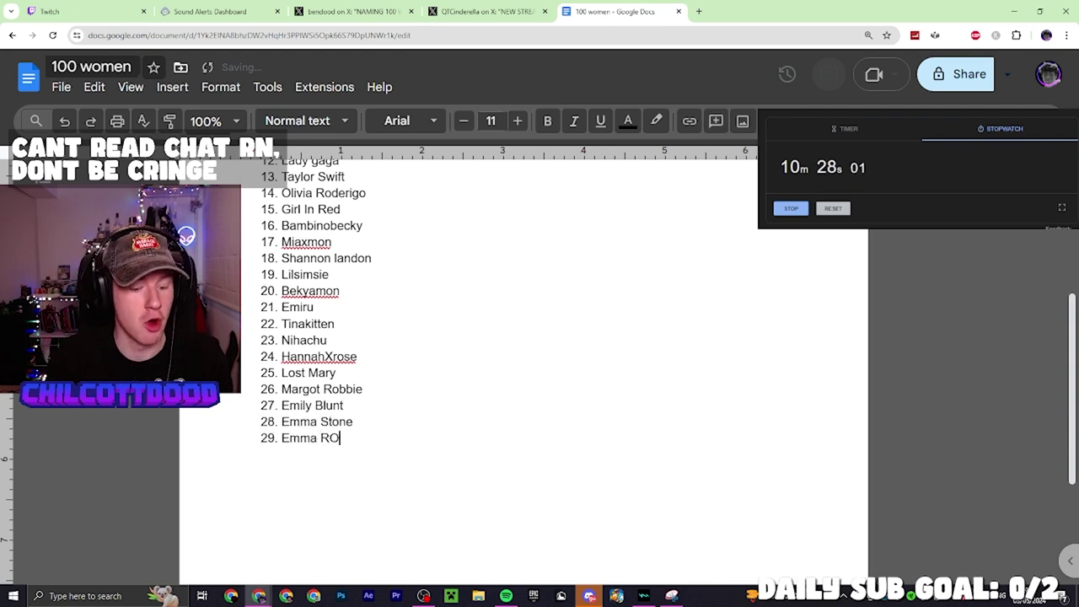
pyautogui.write('berts')
pyautogui.press('Return')
pyautogui.write('Emma ')
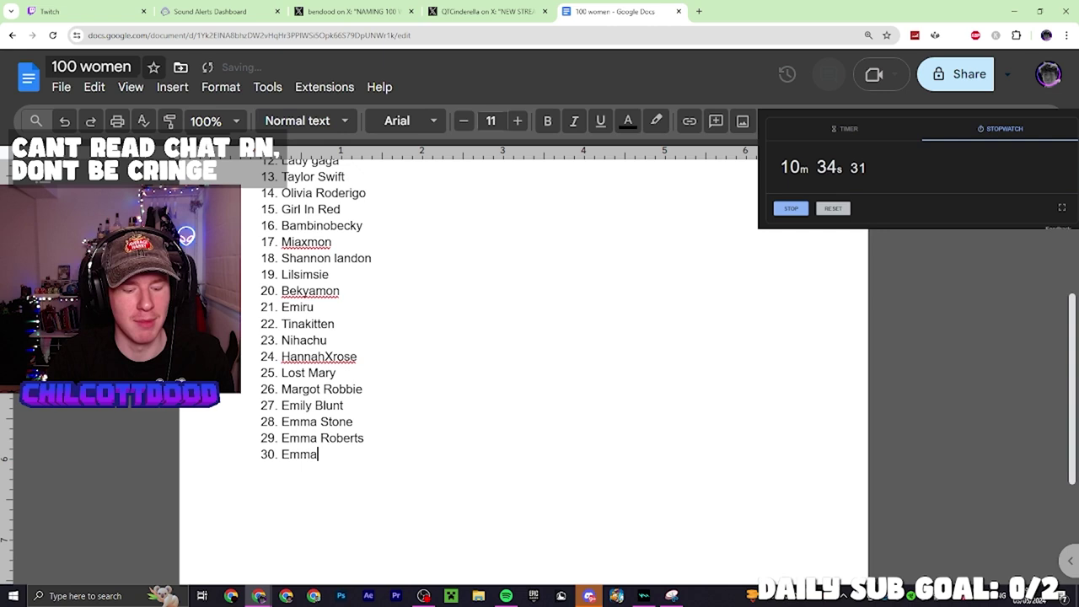
pyautogui.write('Watson')
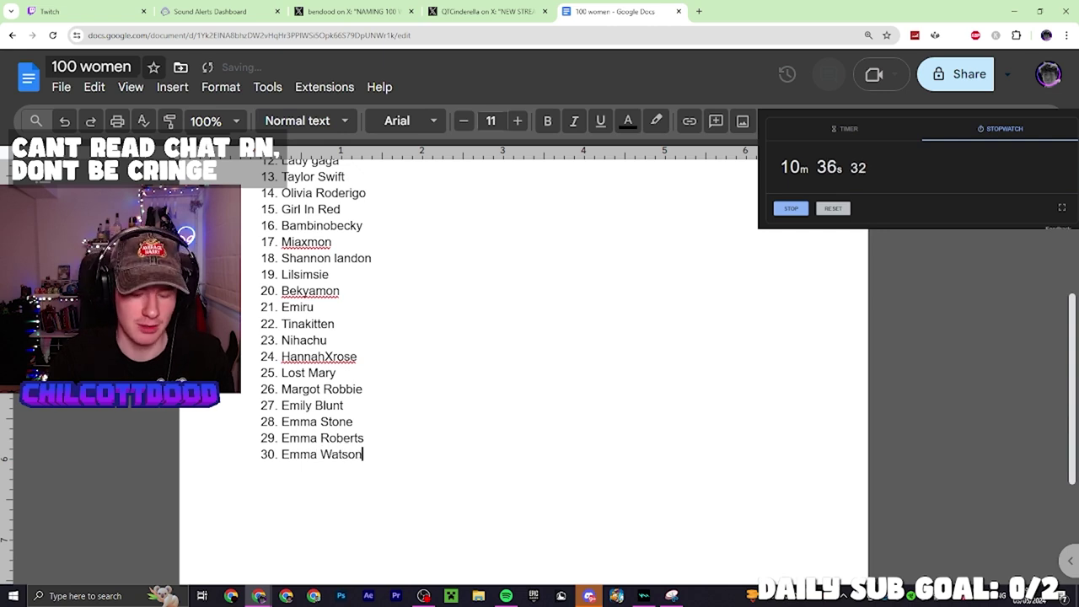
# Add Jenna Fischer in place of a mistaken Seth Rogen, then Kaitlin Olsen, Angela Kinsey and Ellie Kemper
pyautogui.press('Return')
pyautogui.write('Se')
pyautogui.write('t')
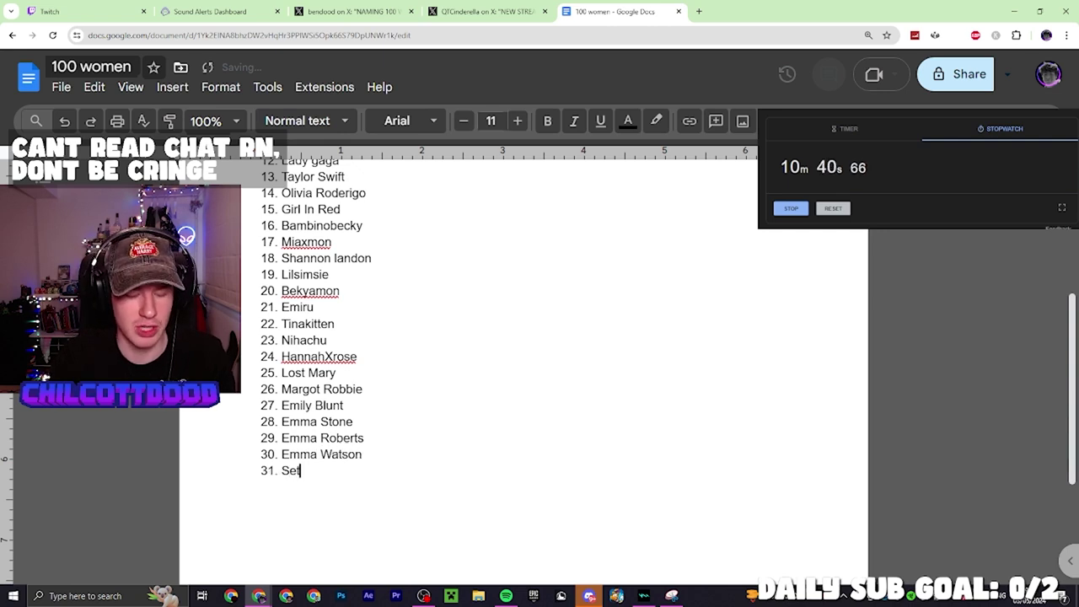
pyautogui.write('h Roge')
pyautogui.hotkey('ctrl', 'BackSpace')
pyautogui.hotkey('ctrl', 'BackSpace')
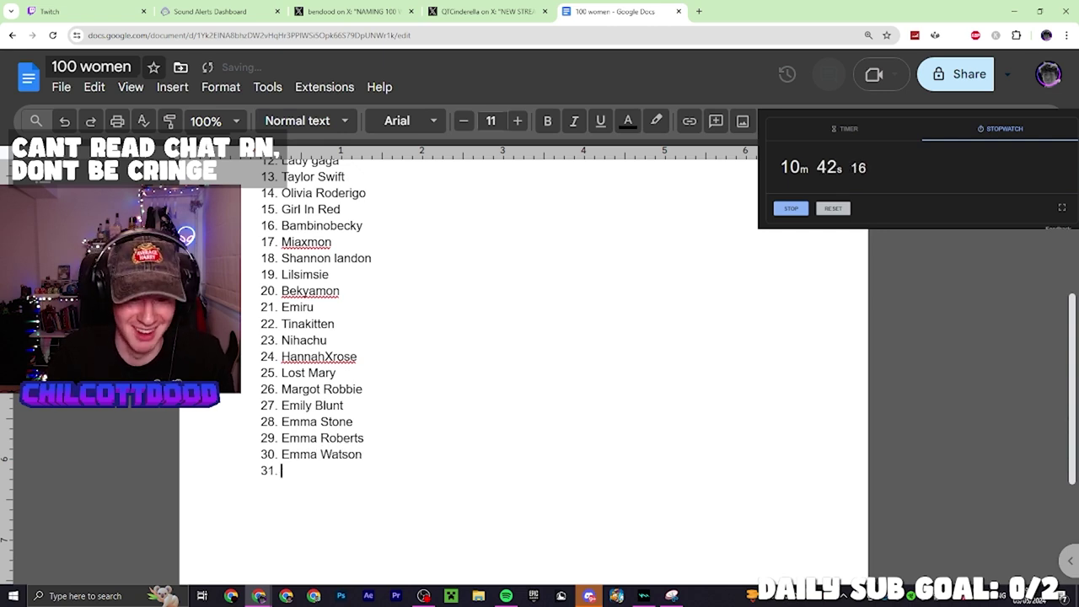
pyautogui.write('Jenna Fis')
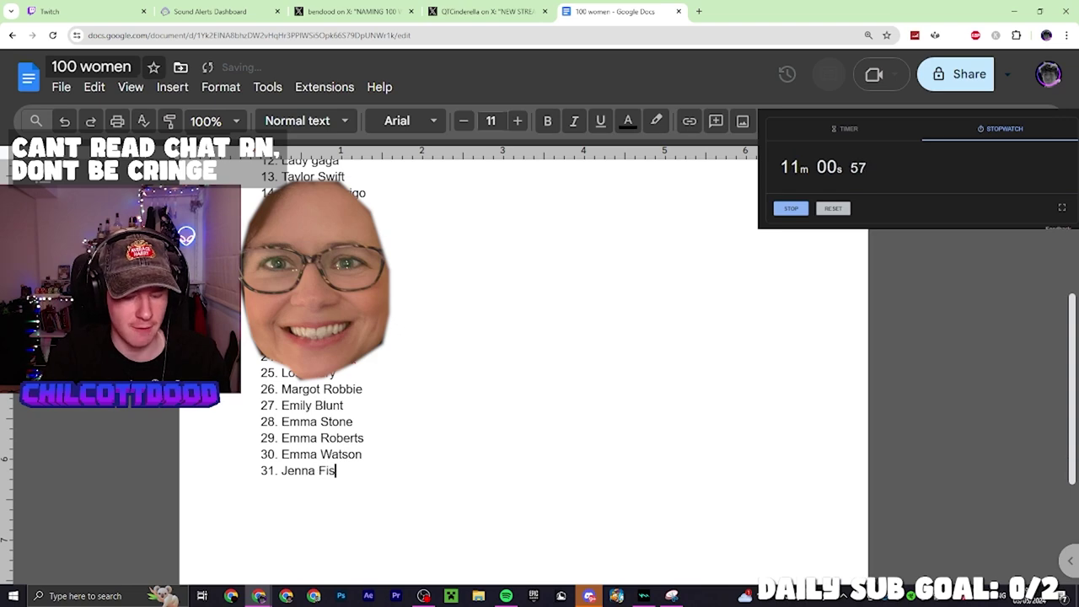
pyautogui.write('cher')
pyautogui.press('Return')
pyautogui.write('Kai')
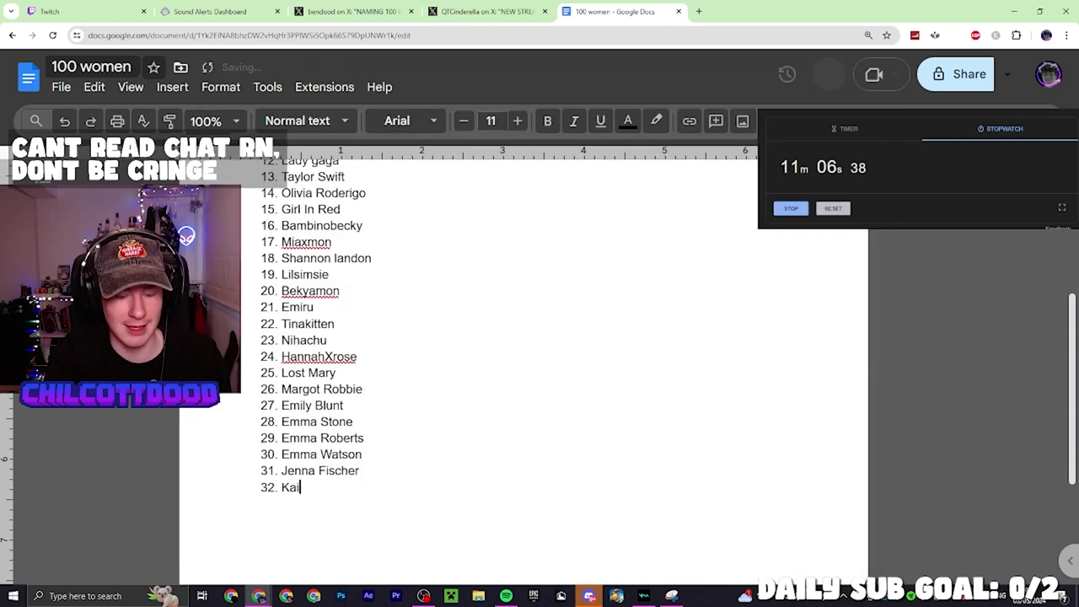
pyautogui.write('tli')
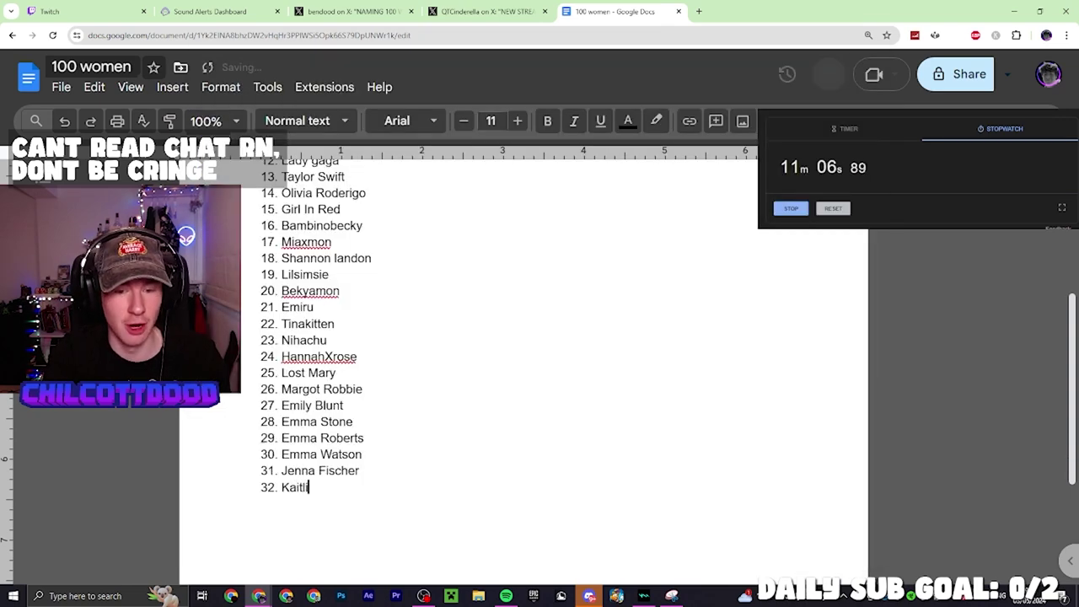
pyautogui.write('n Olsen')
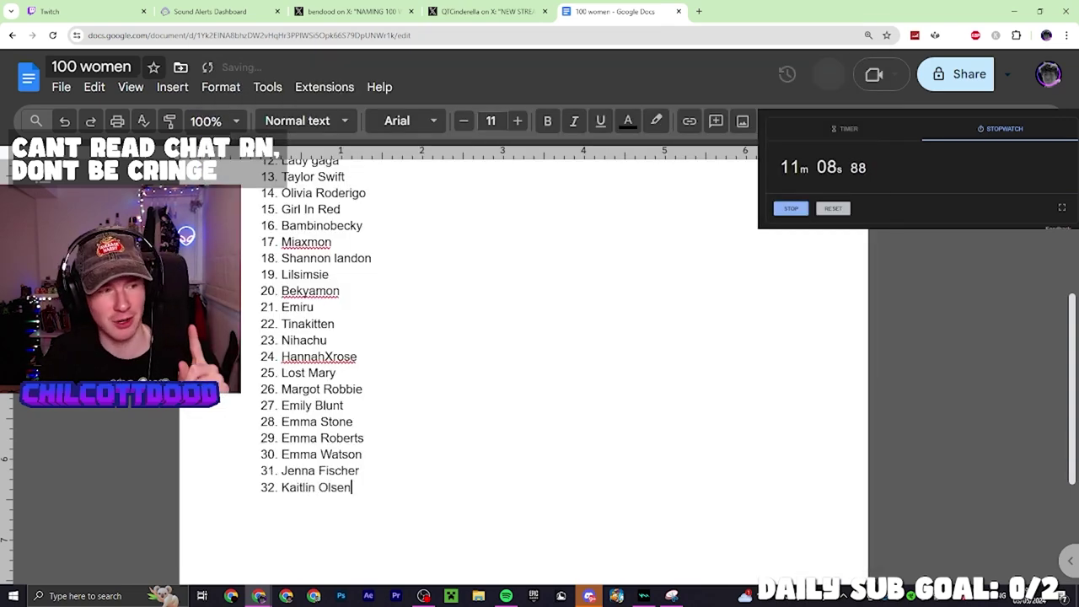
pyautogui.press('Return')
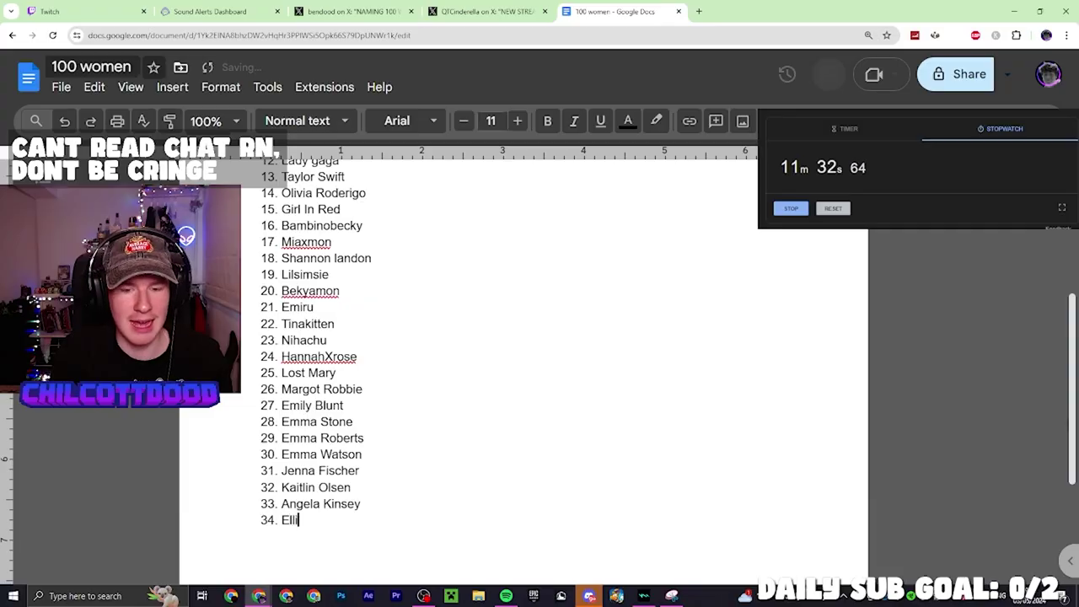
pyautogui.write('e Kemper')
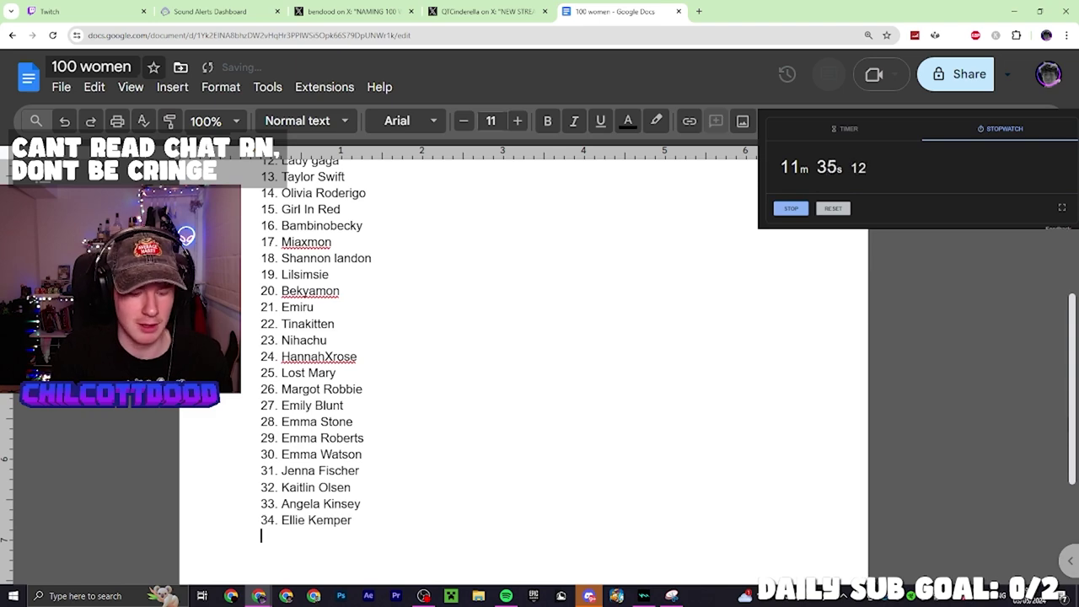
pyautogui.press('Return')
# Add Mindy Kaling and entries 36–40, from Melissa Fumero through Catherine Tate
pyautogui.write('Mindy Kaling')
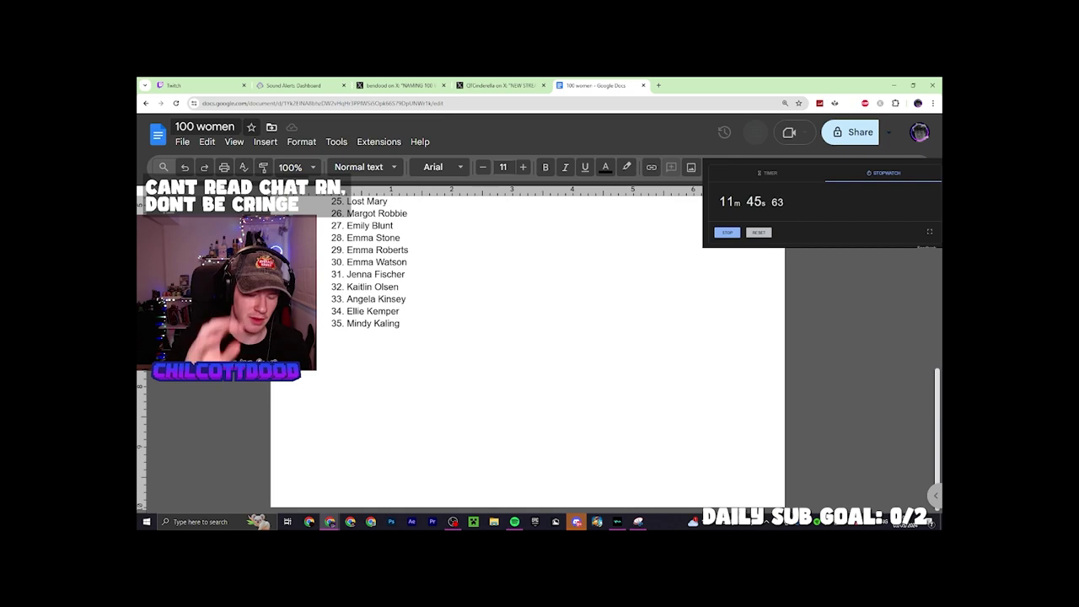
pyautogui.press('Return')
pyautogui.write('3')
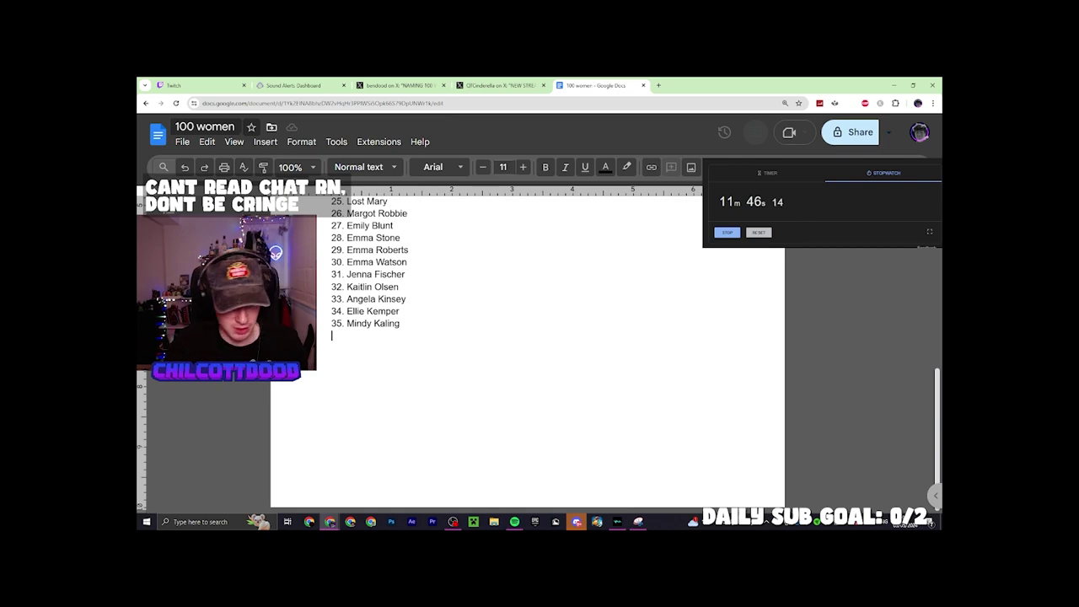
pyautogui.write('6. Melissa Fumero')
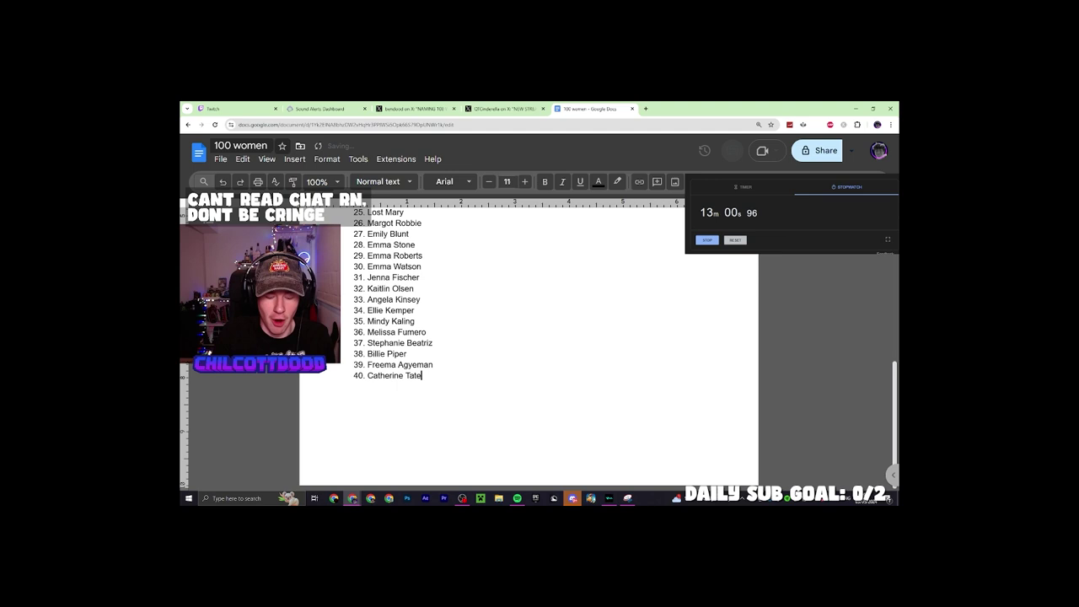
pyautogui.press('Return')
# Add Karen Gillan, Jenna Coleman and Michelle Gomez as 41–43, and begin entry 44, 'Jodie W'
pyautogui.write('41. Karen Gillan')
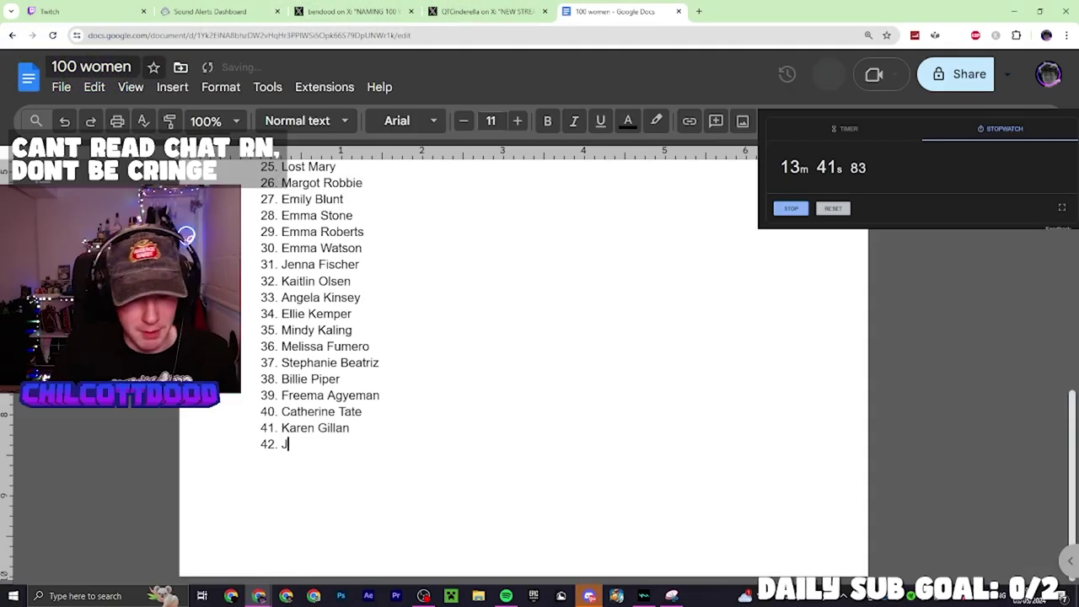
pyautogui.write('Coleman')
pyautogui.press('Return')
pyautogui.write('43. Michelle ')
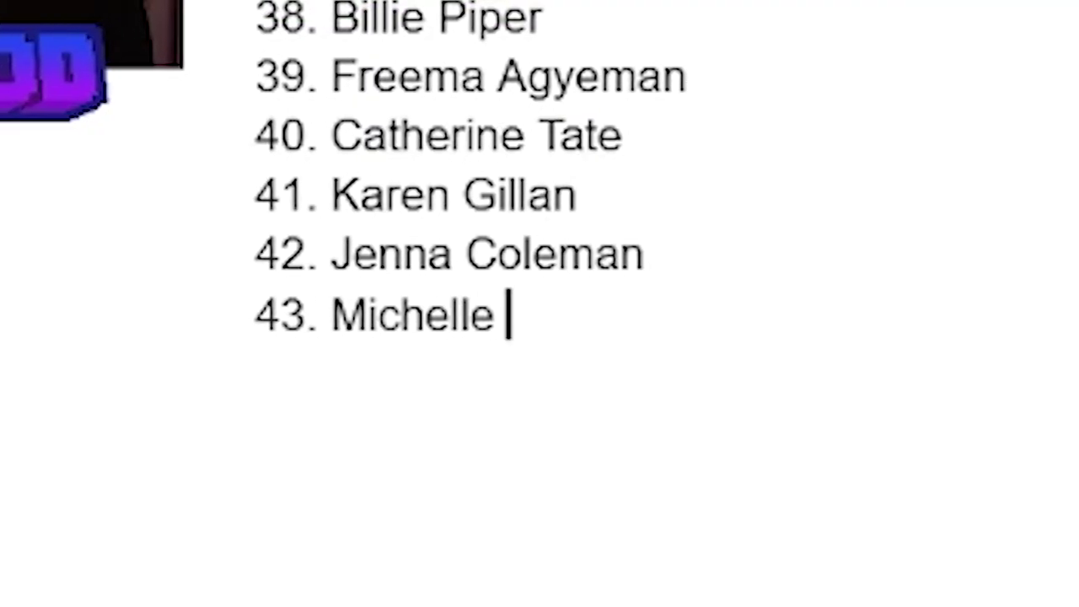
pyautogui.write('Gomez')
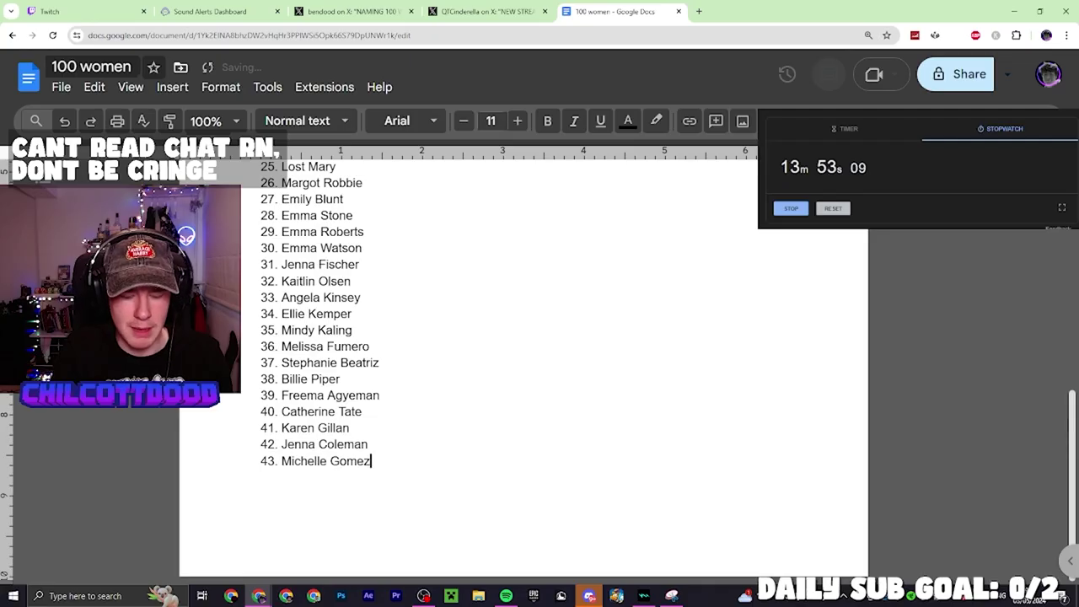
pyautogui.press('Return')
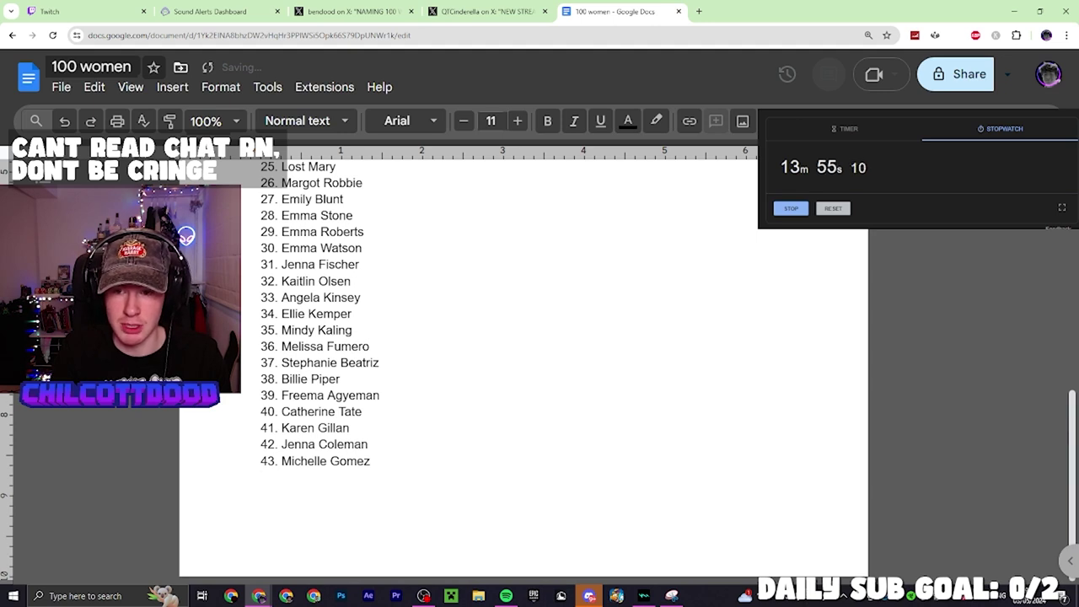
pyautogui.write('44. ')
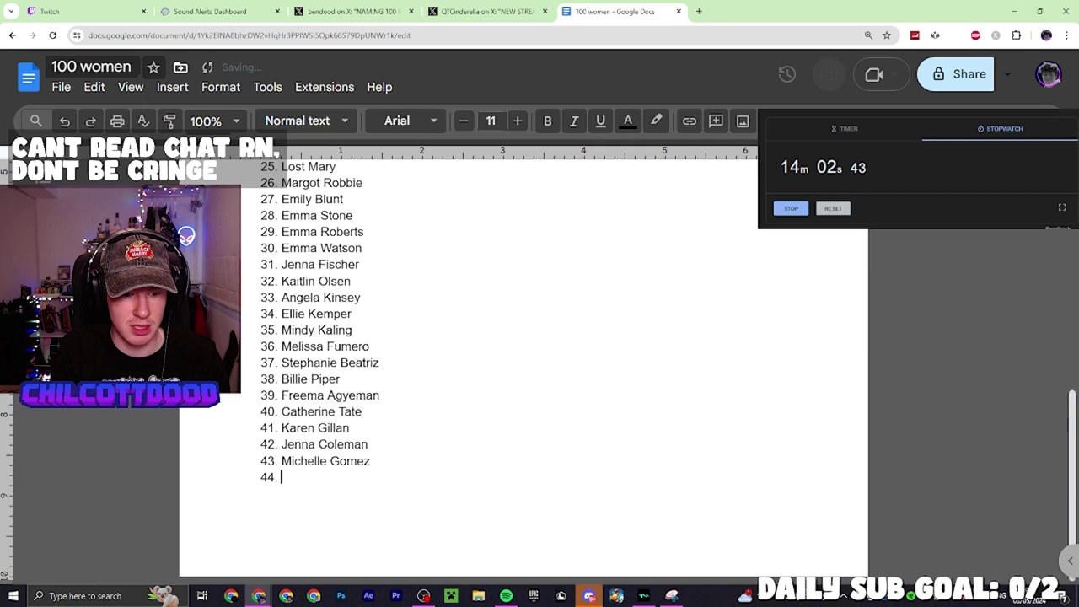
pyautogui.write('Jodie W')
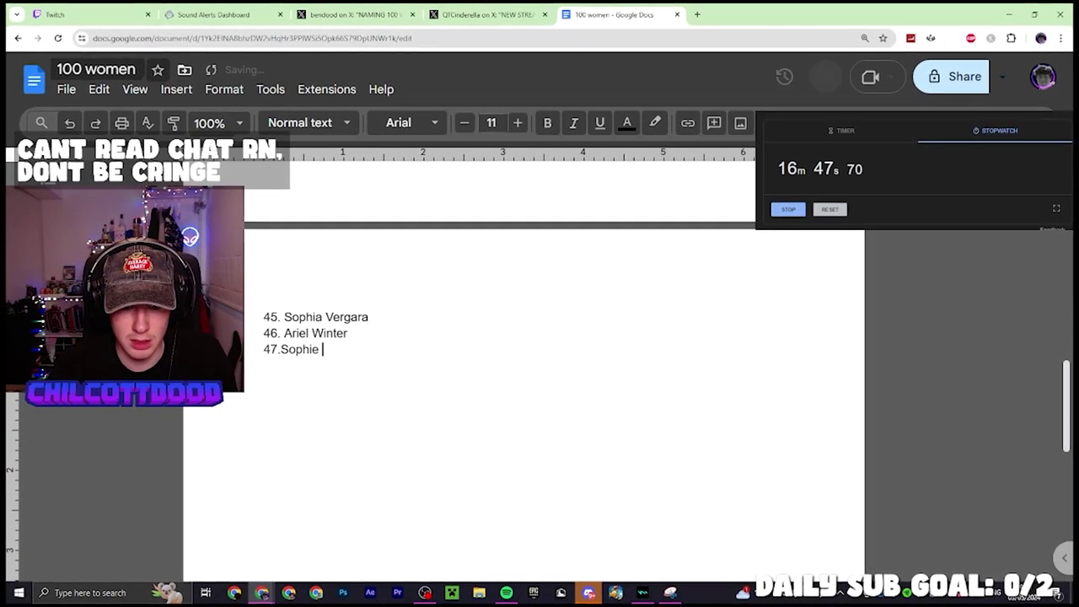
# Retype line 47 as Sophie Ellis-Bextor and add names through 50, Tati Westbrooke
pyautogui.press('BackSpace')
pyautogui.press('BackSpace')
pyautogui.press('BackSpace')
pyautogui.press('BackSpace')
pyautogui.press('BackSpace')
pyautogui.press('BackSpace')
pyautogui.press('BackSpace')
pyautogui.write('So')
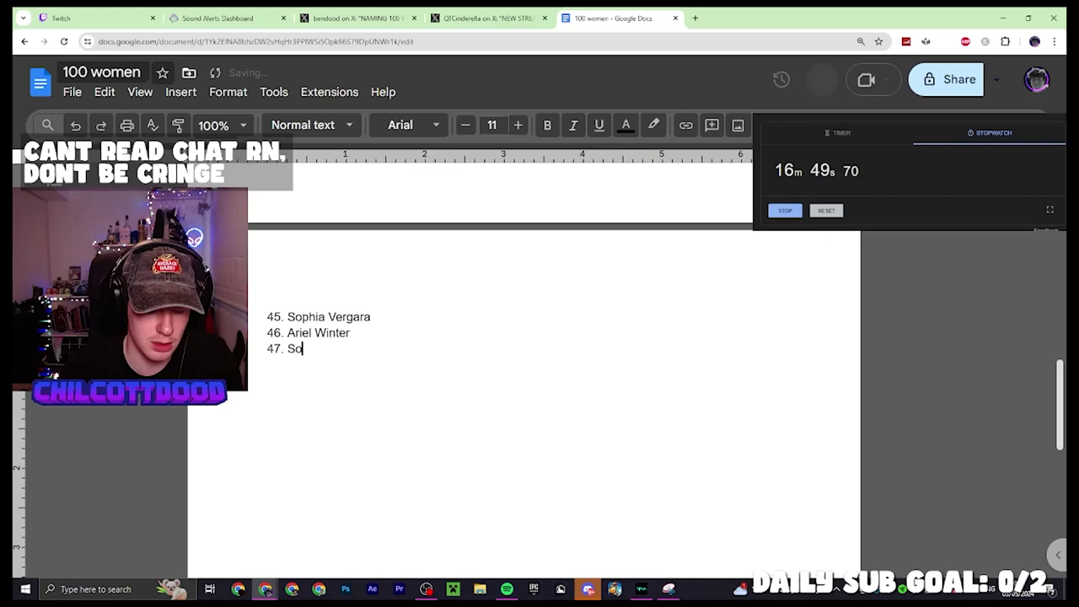
pyautogui.write('phie Ellis-Bextor')
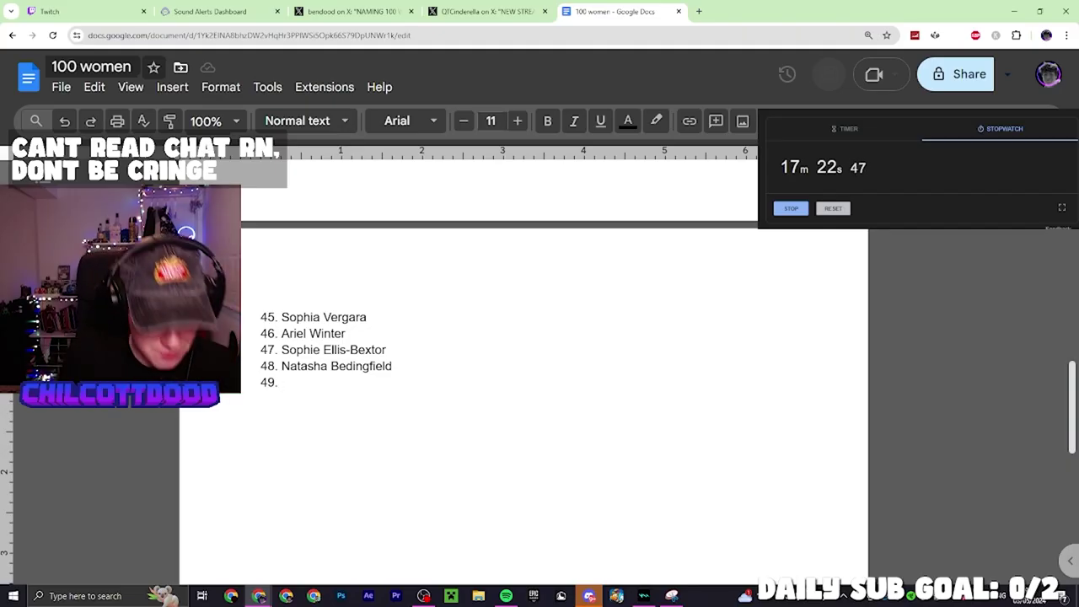
pyautogui.write('Elea')
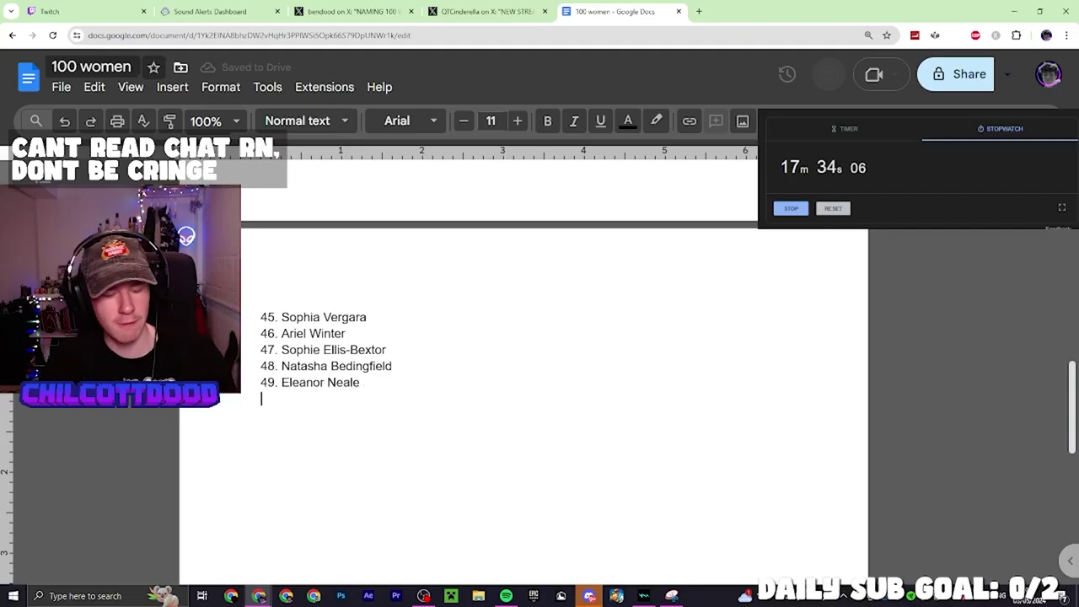
pyautogui.write('50. ')
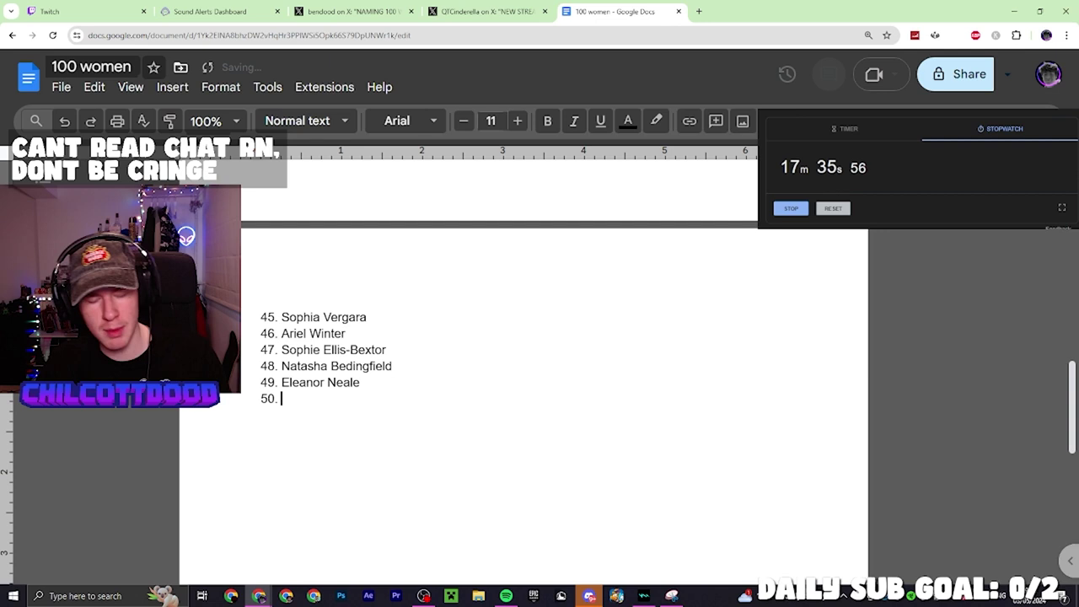
pyautogui.write('Tati')
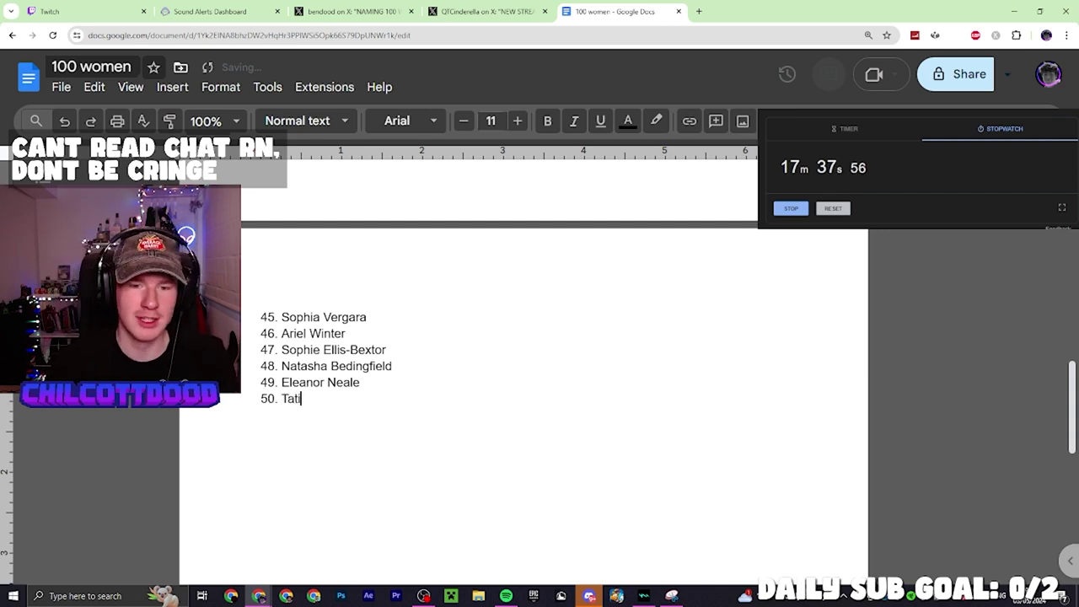
pyautogui.write(' Westbro')
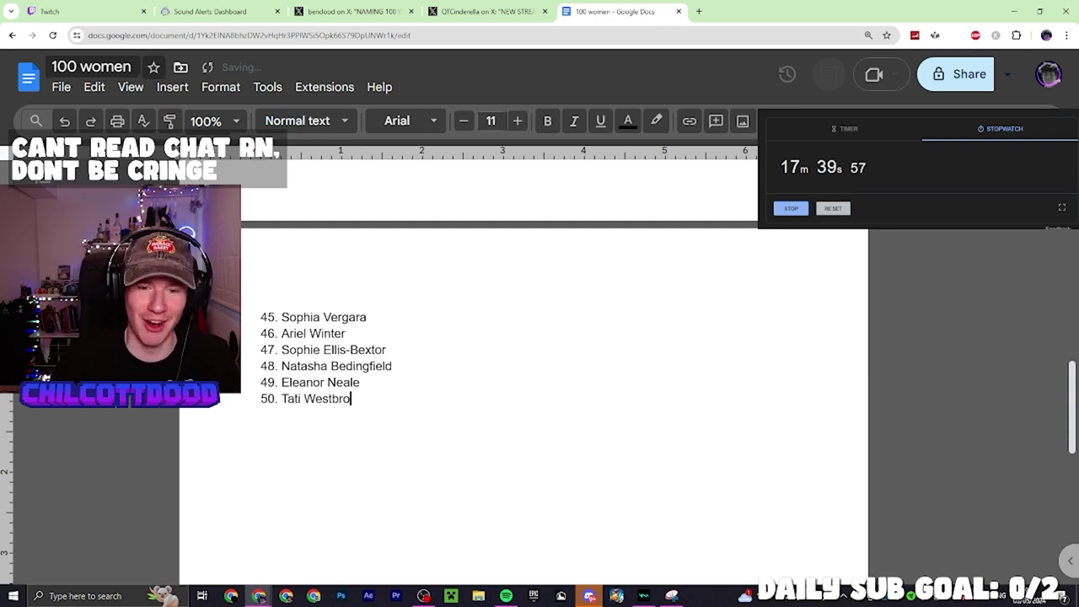
pyautogui.write('oke')
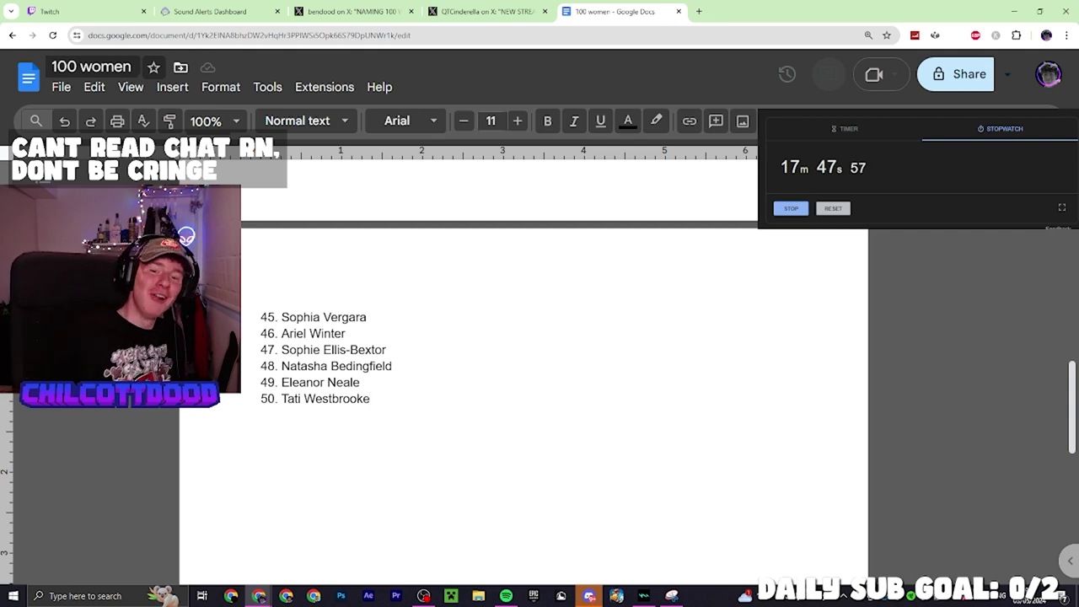
pyautogui.press('Return')
# Add entries 51–53 ending with Zoella, fixing a capitalisation typo along the way
pyautogui.write('51. ')
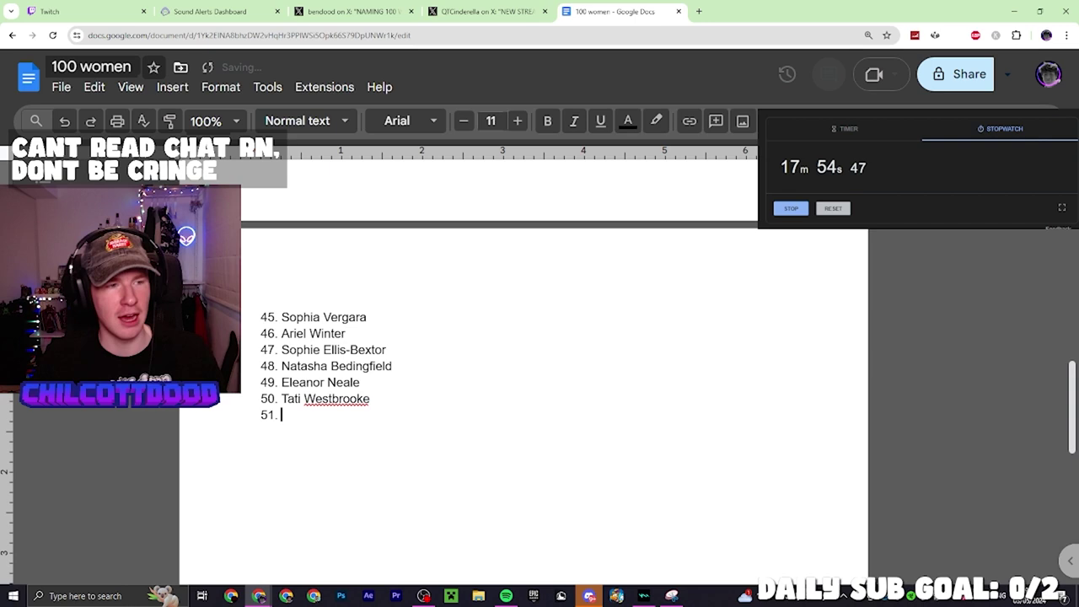
pyautogui.write('Tan')
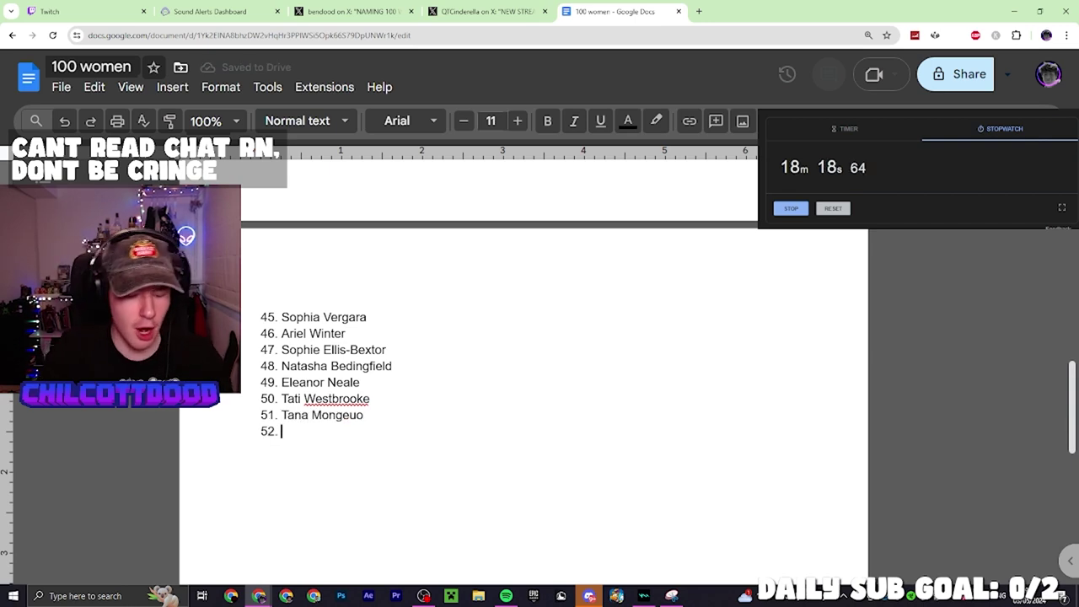
pyautogui.write('COll')
pyautogui.press('BackSpace')
pyautogui.press('BackSpace')
pyautogui.press('BackSpace')
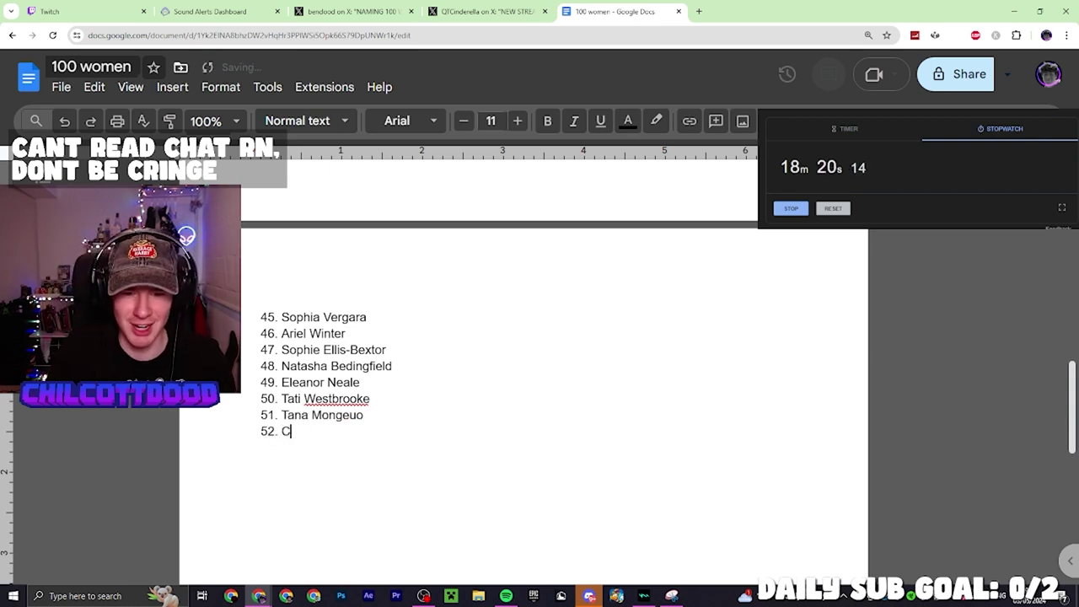
pyautogui.write('oll')
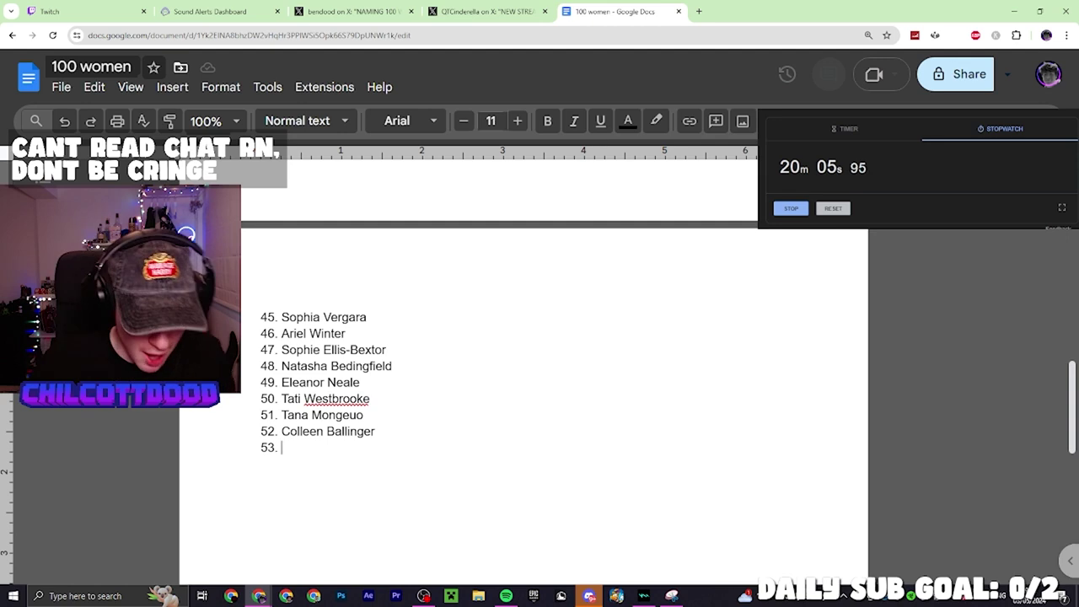
pyautogui.write('Zo')
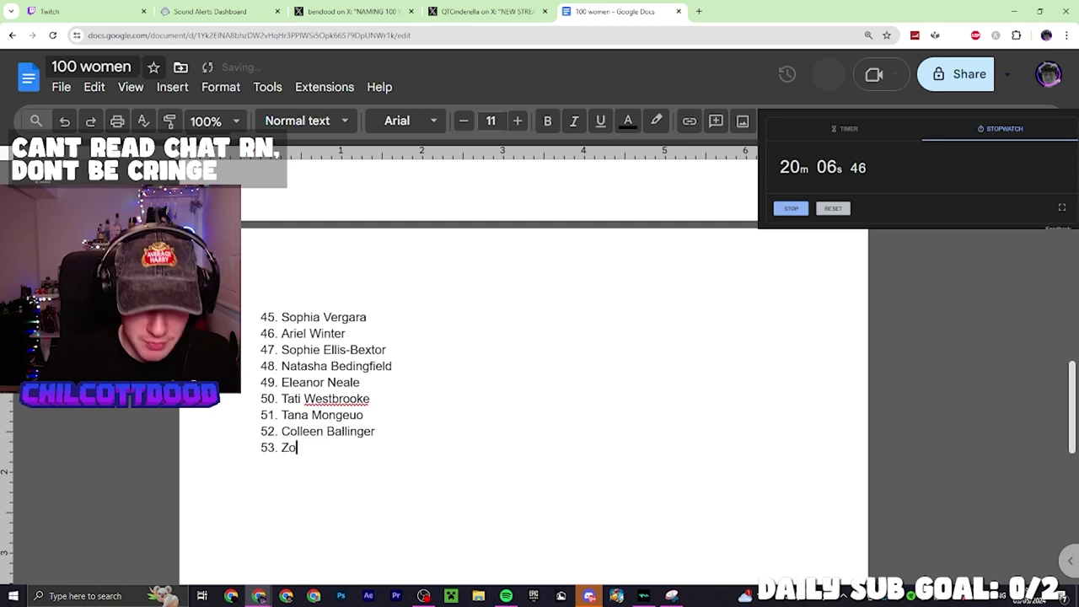
pyautogui.write('eela')
pyautogui.press('Return')
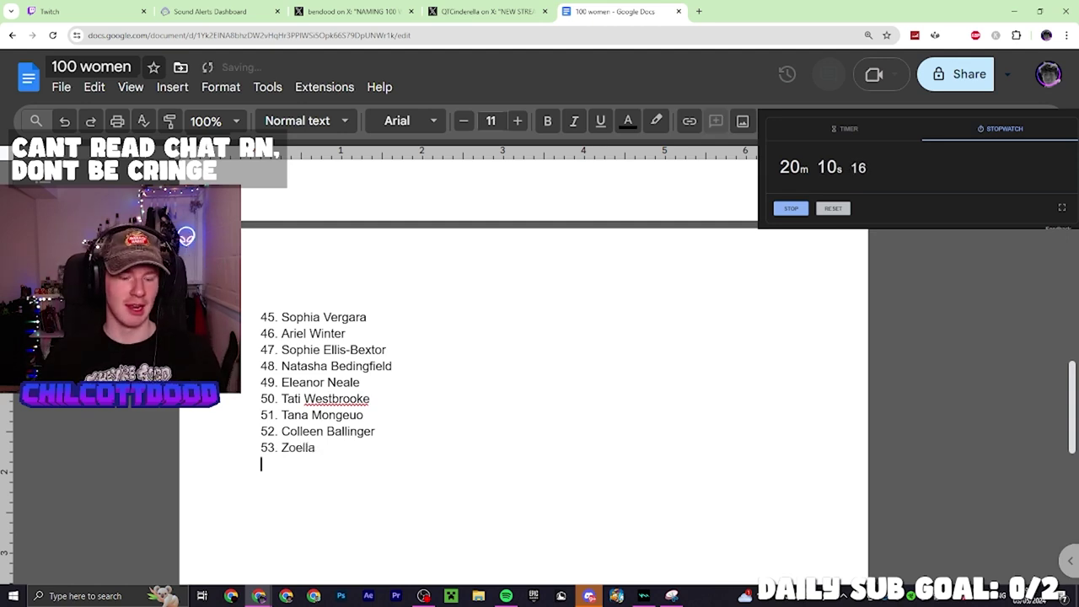
pyautogui.press('Return')
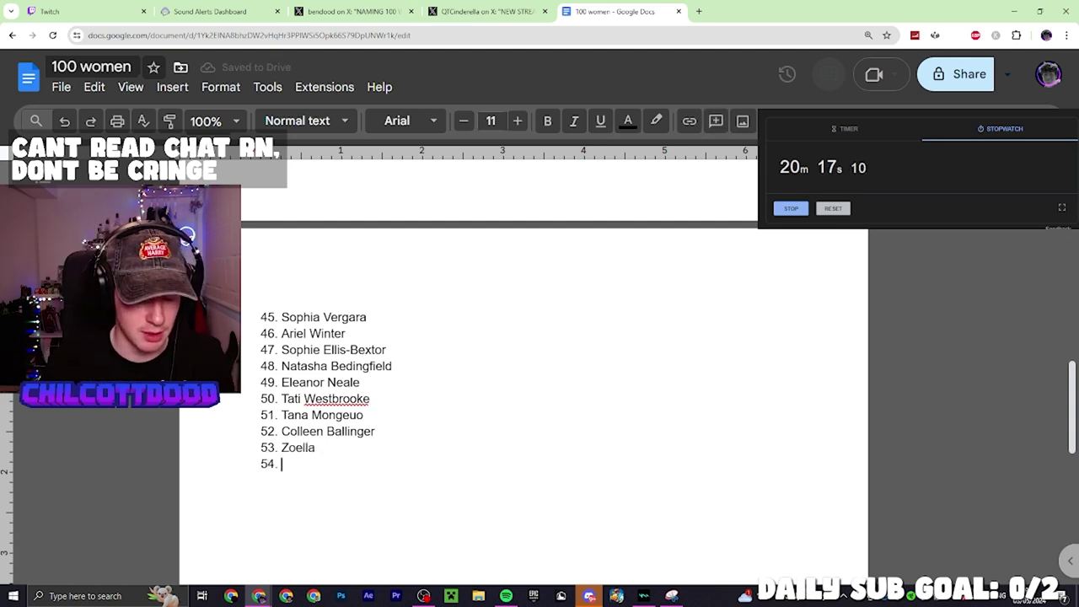
# Add entries 54–57, Kaci Jay from Locked In through Nella Rose and Destdol
pyautogui.write('Kaci Ja')
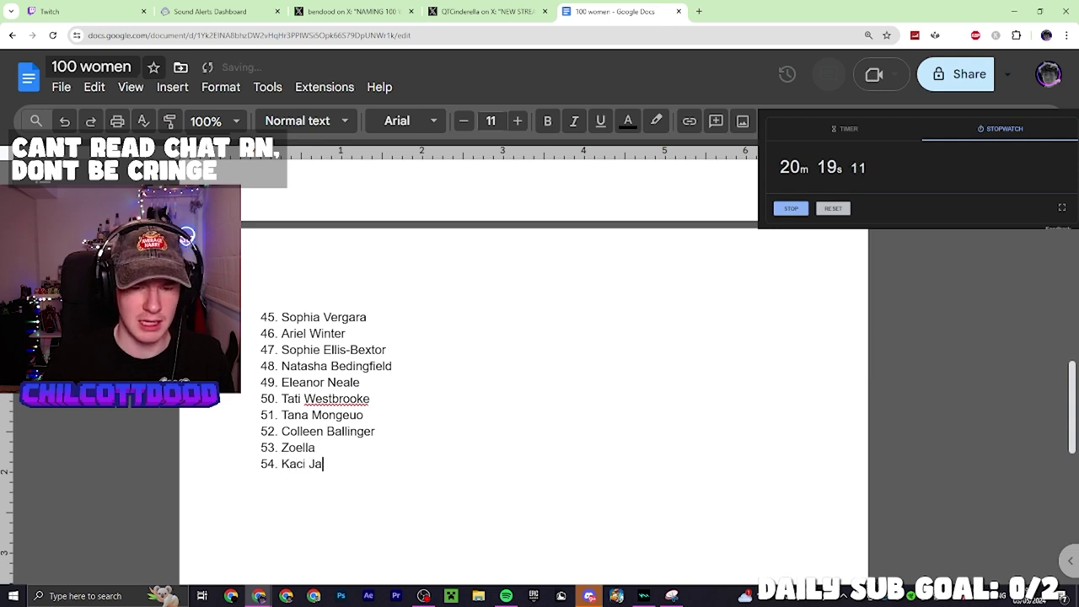
pyautogui.write('y')
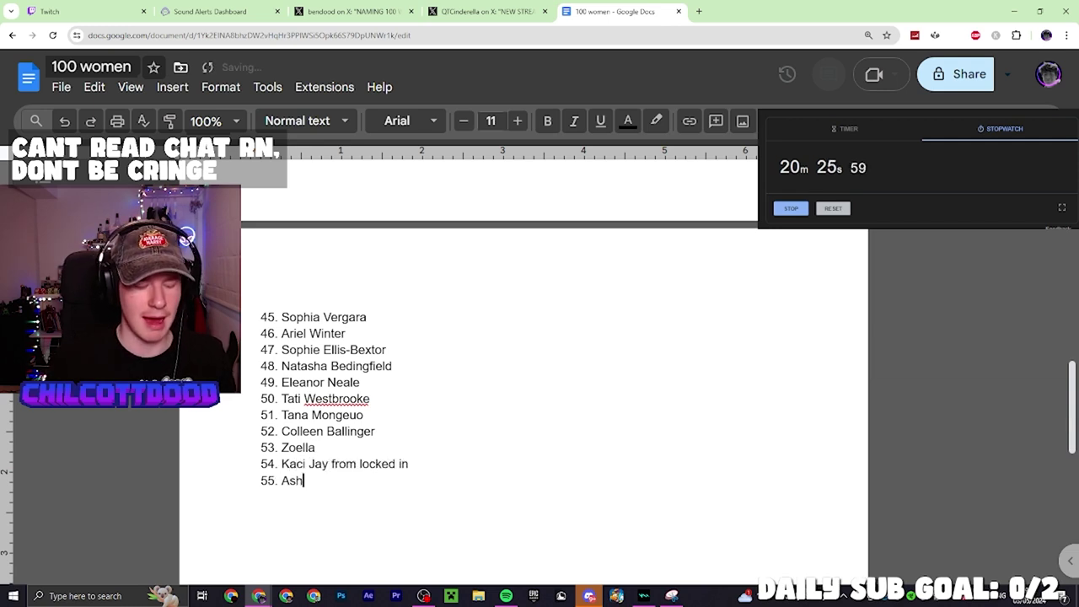
pyautogui.write('e')
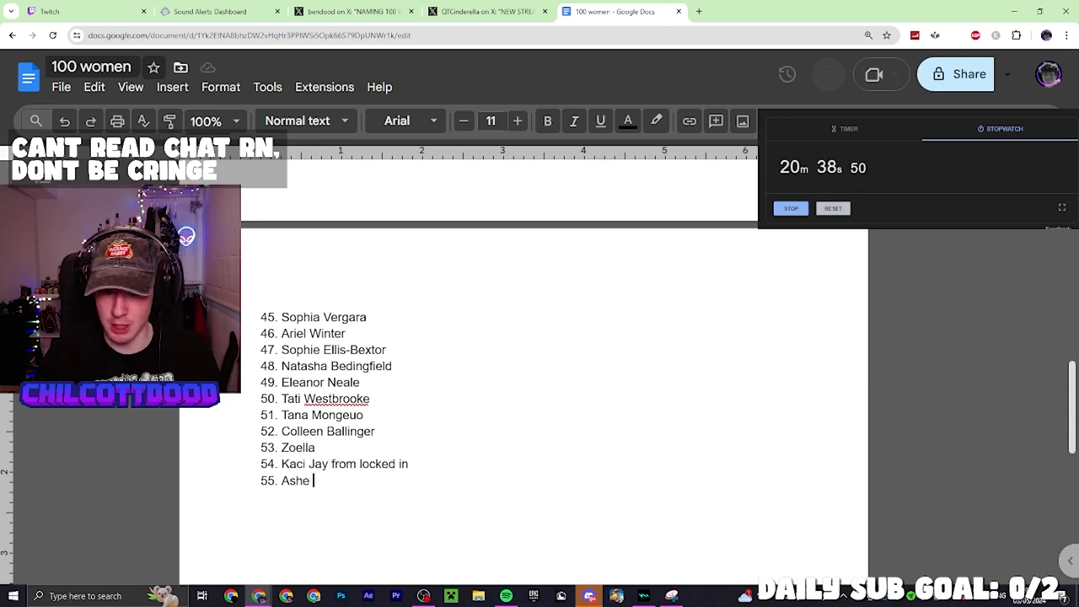
pyautogui.write('Holme')
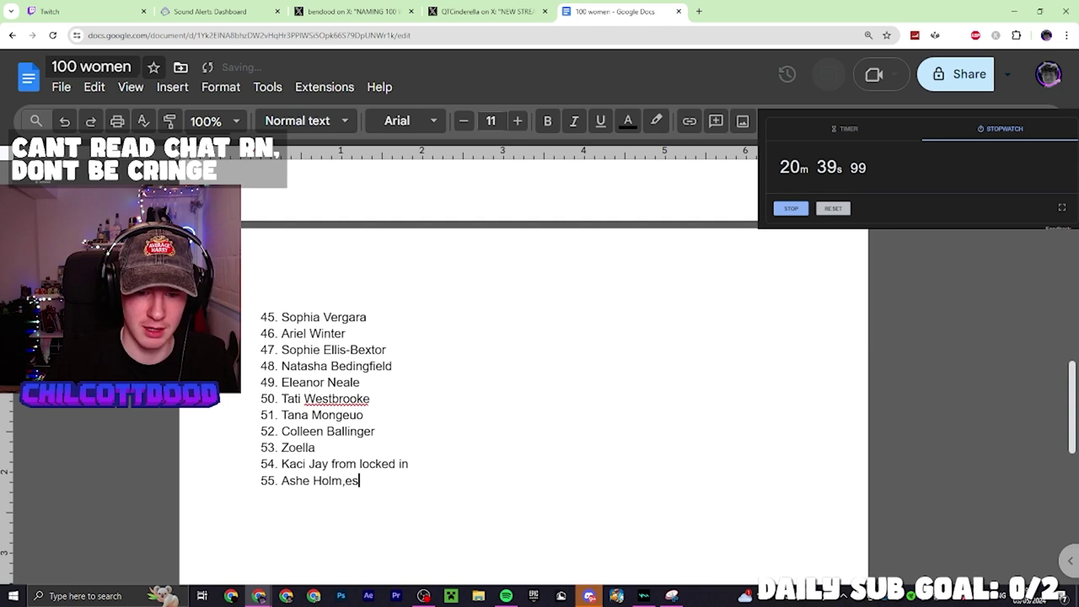
pyautogui.press('Return')
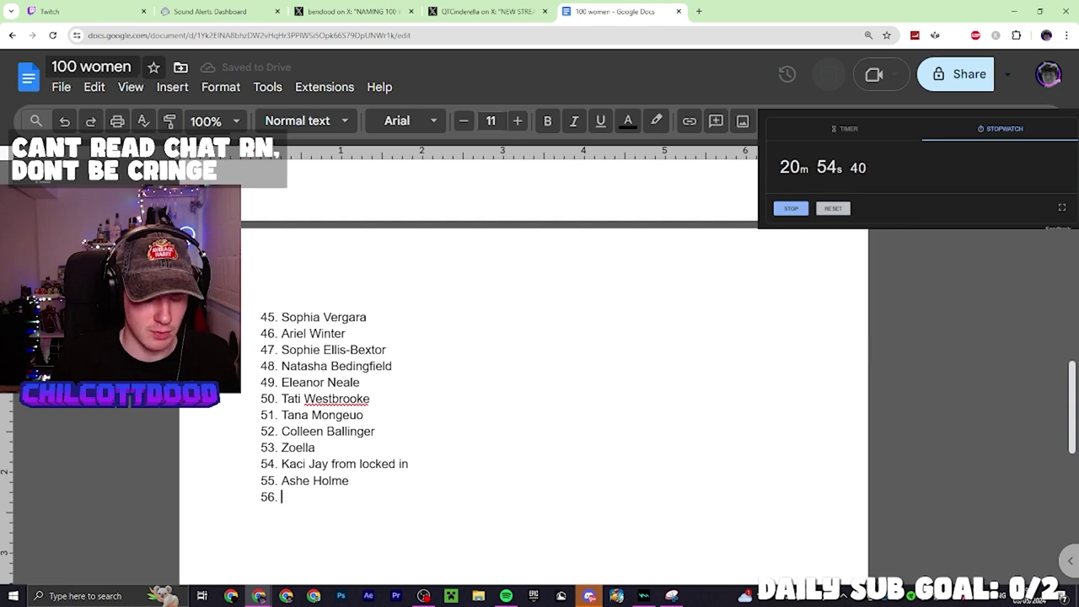
pyautogui.write('Nella Rose')
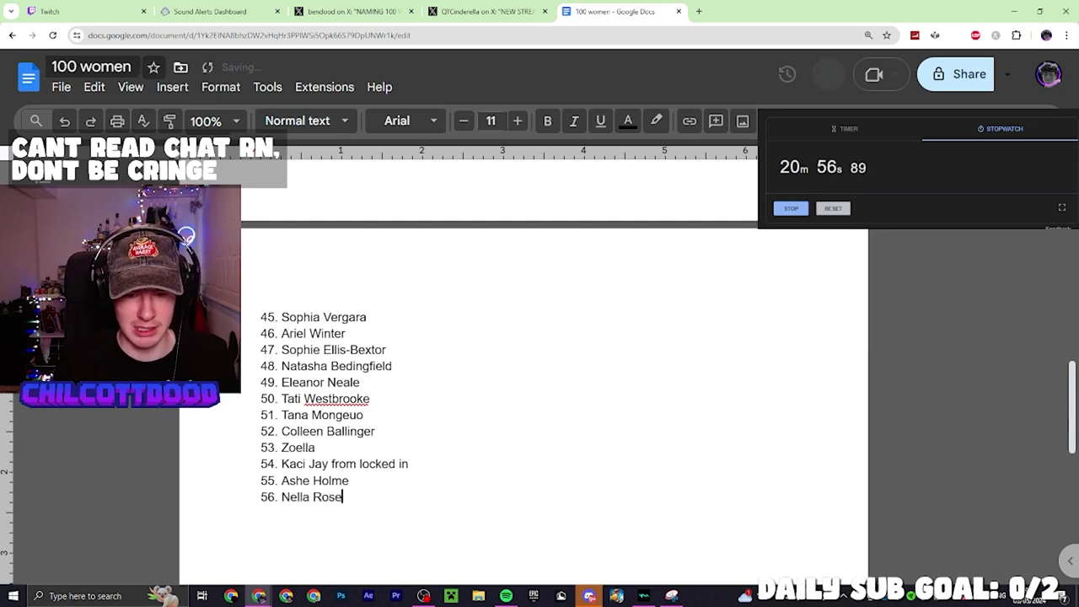
pyautogui.press('Return')
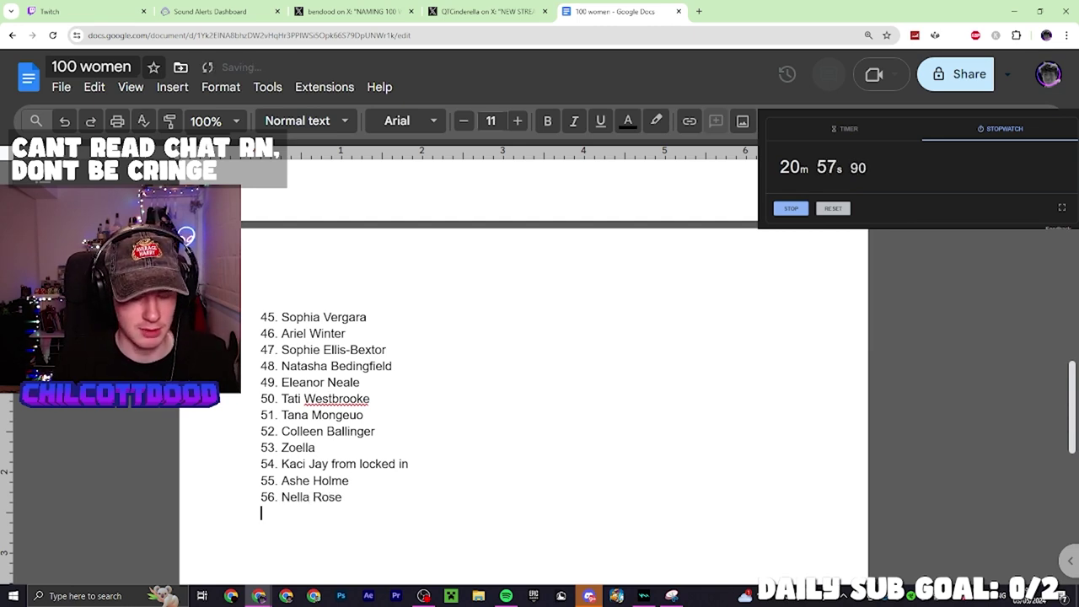
pyautogui.write('57')
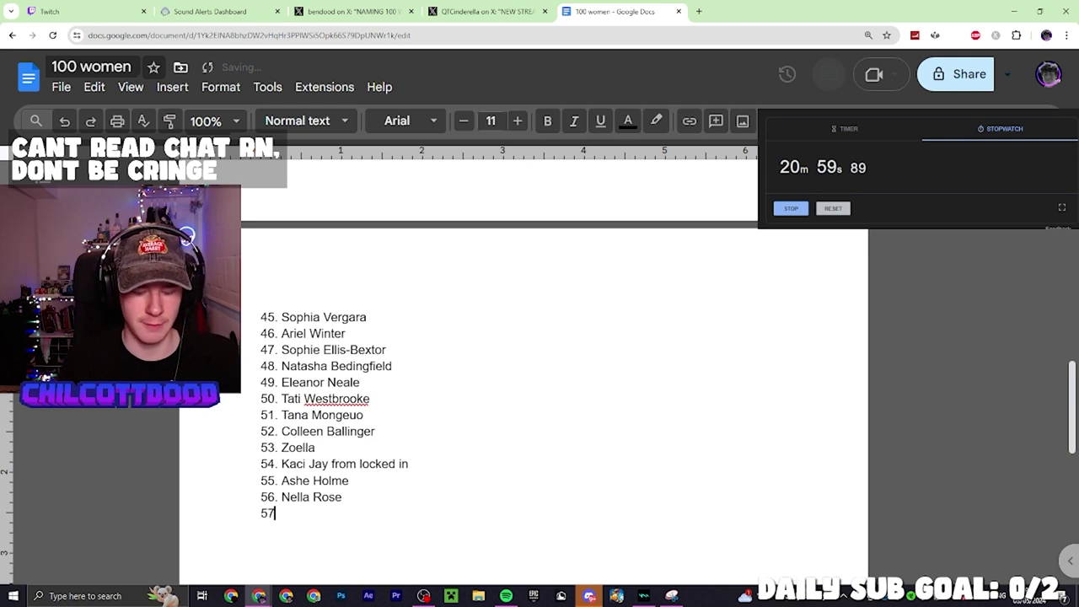
pyautogui.write('.')
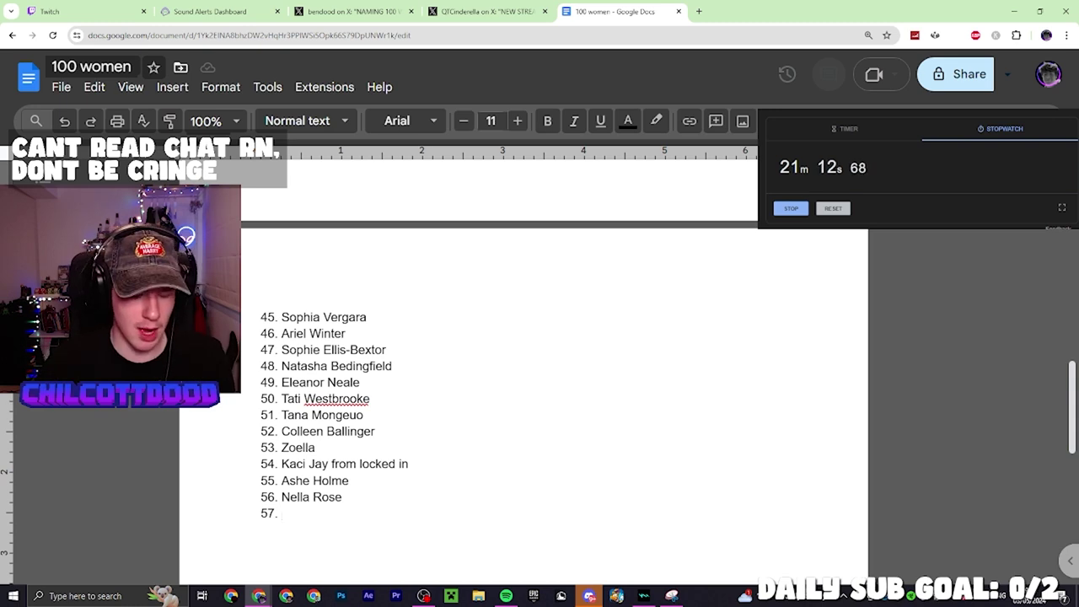
pyautogui.write('Des')
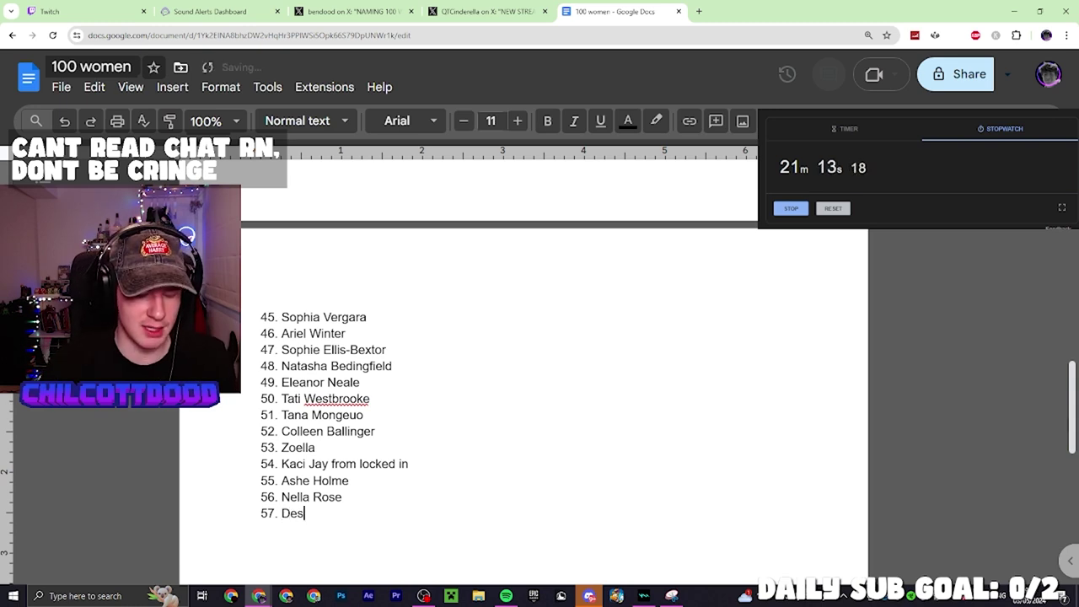
pyautogui.write('tdol')
pyautogui.press('Return')
pyautogui.press('Return')
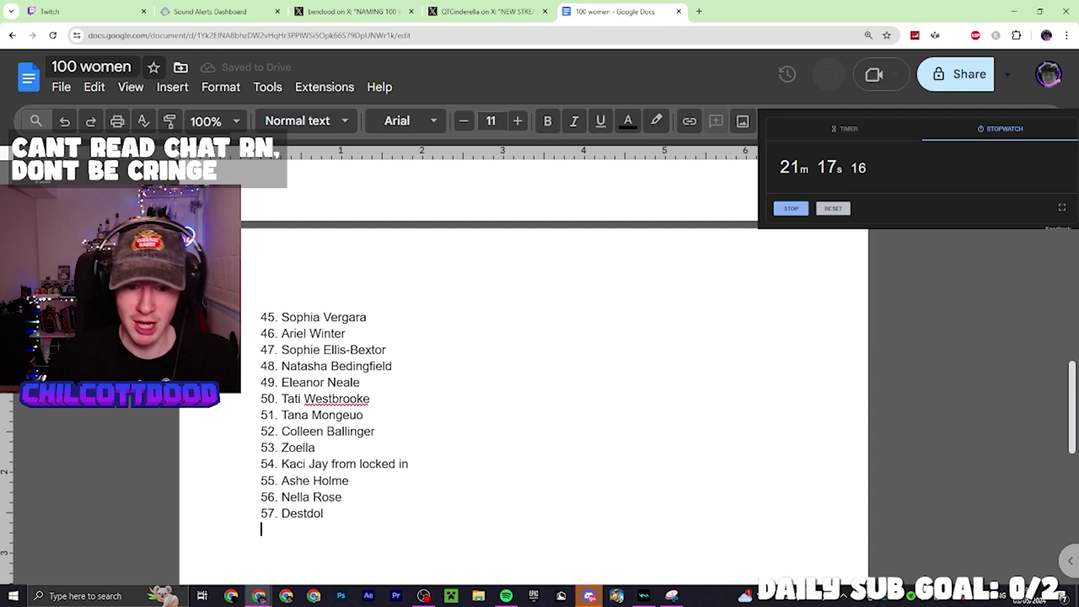
# Add entries 58–59, ending with Astrid Wett after fixing a typo, and begin entry 60
pyautogui.write('58.')
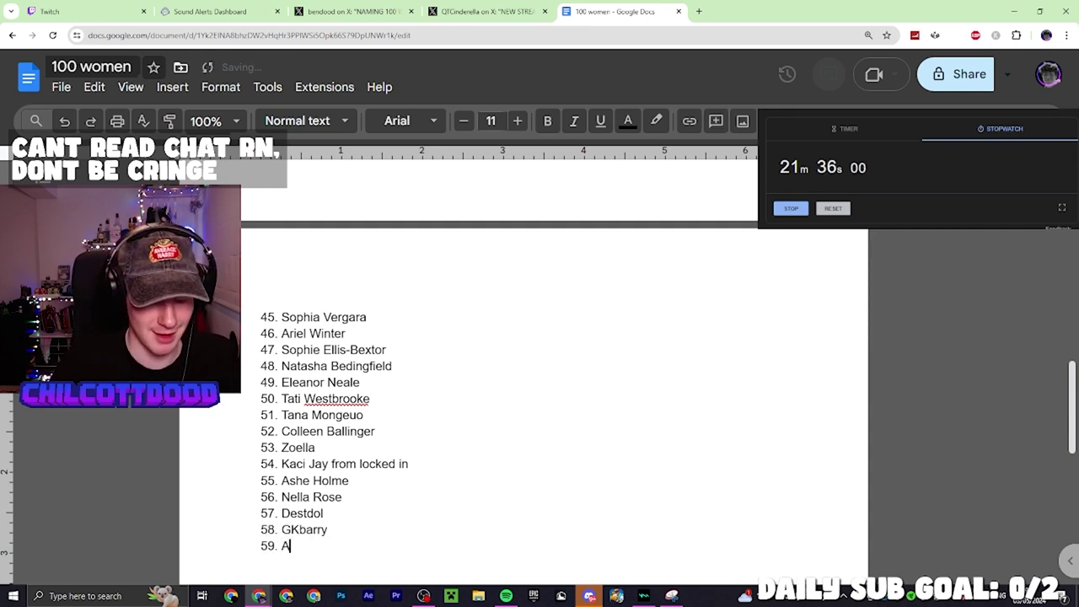
pyautogui.write('stridd')
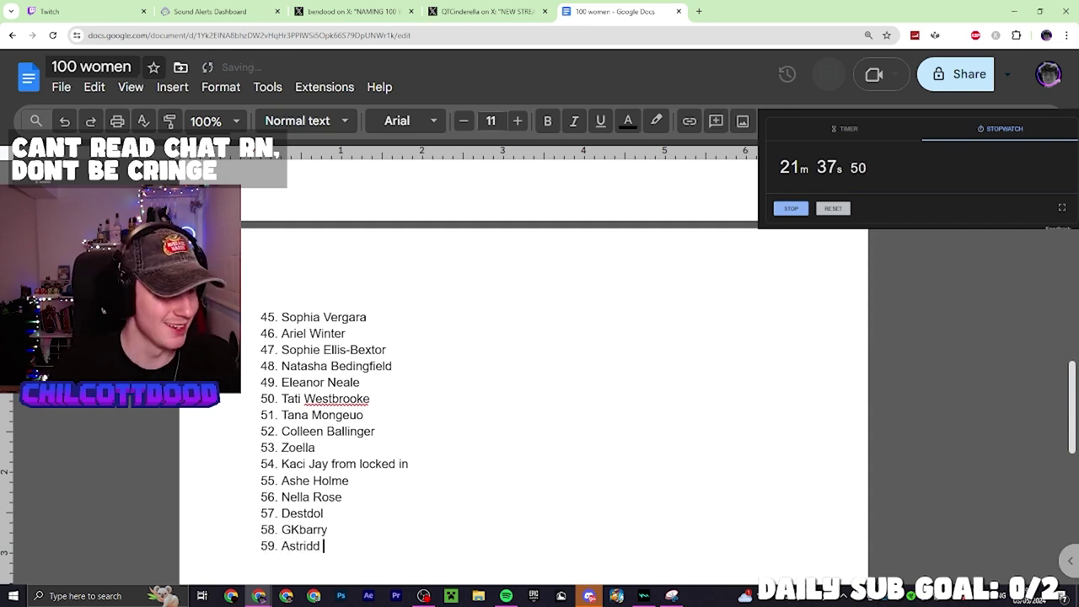
pyautogui.press('BackSpace')
pyautogui.press('BackSpace')
pyautogui.write('wett')
pyautogui.press('Return')
pyautogui.write('60. ')
pyautogui.write('LaU')
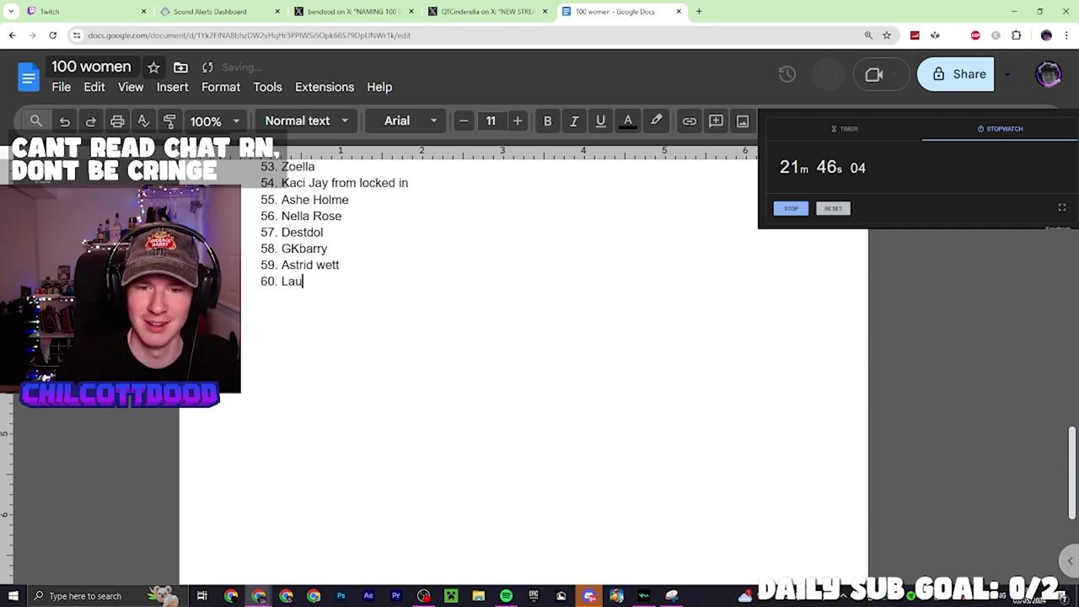
# Complete Lauren Alexis at 60 and add Sharon Osborne at 61, correcting its misspellings
pyautogui.write('ren Alexis')
pyautogui.press('Return')
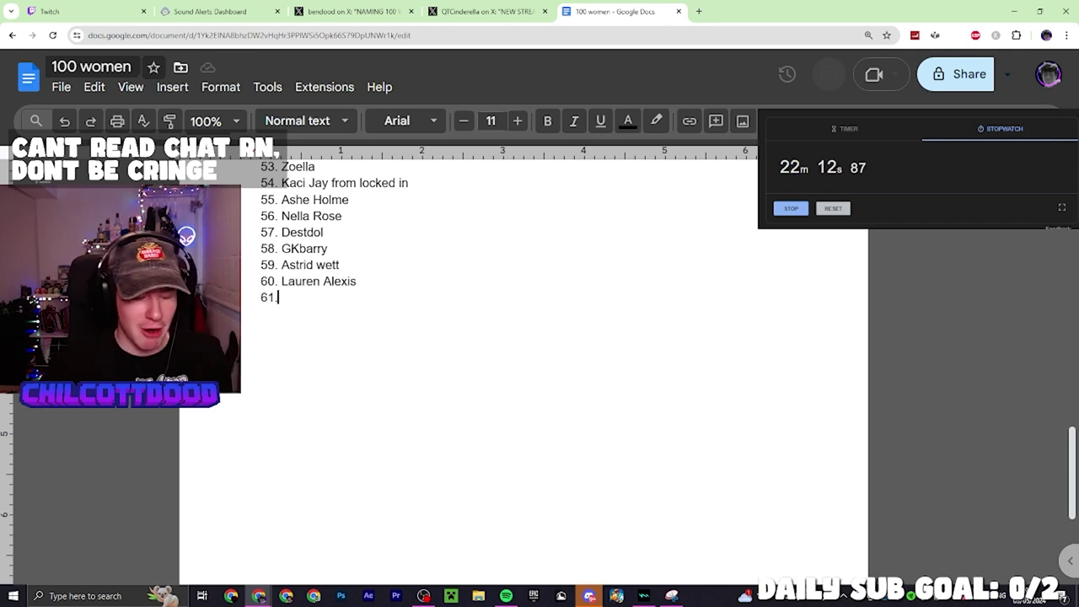
pyautogui.write('Shai')
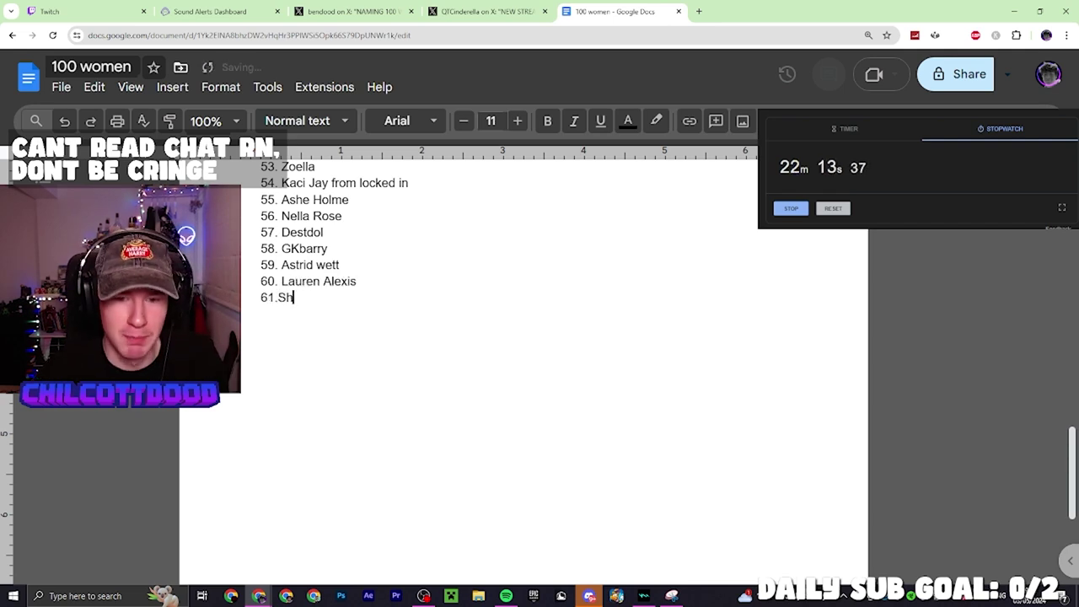
pyautogui.press('BackSpace')
pyautogui.press('BackSpace')
pyautogui.press('BackSpace')
pyautogui.press('BackSpace')
pyautogui.write('Sharon')
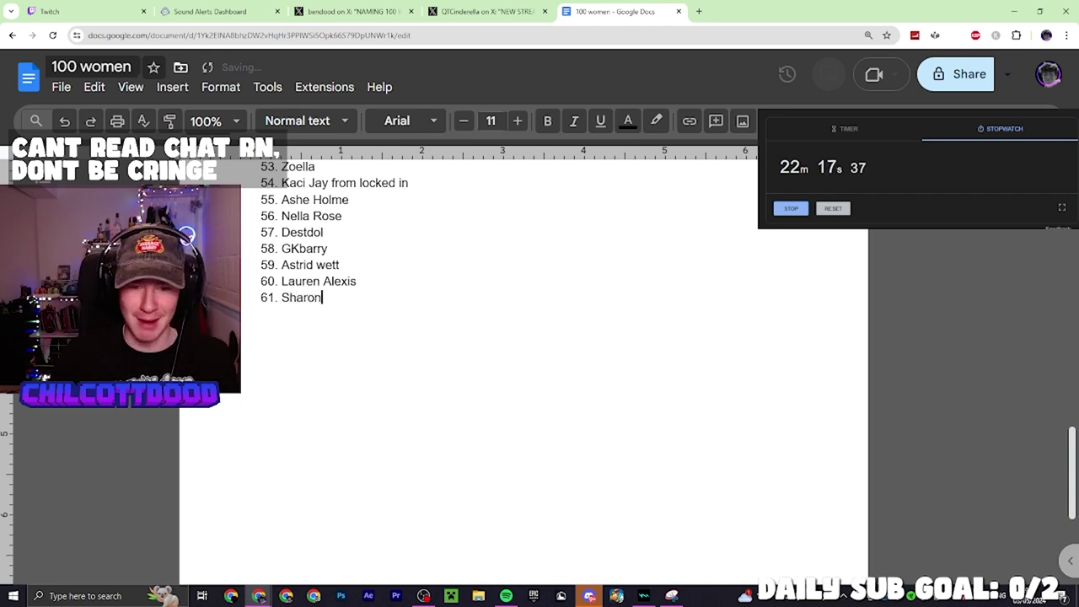
pyautogui.write(' Osbpr')
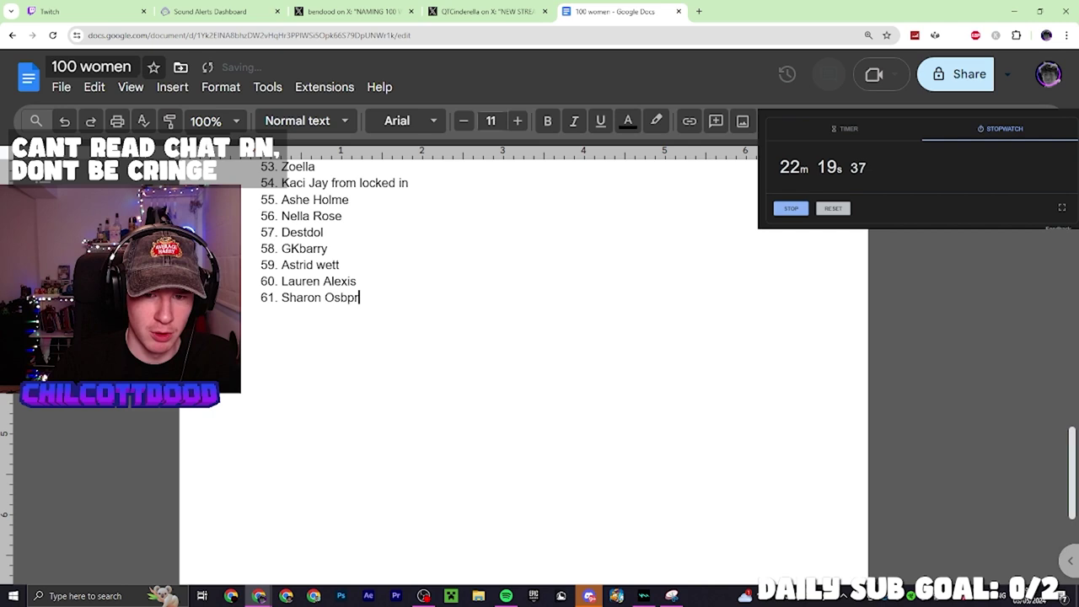
pyautogui.press('BackSpace')
pyautogui.press('BackSpace')
pyautogui.write('orne')
pyautogui.press('Return')
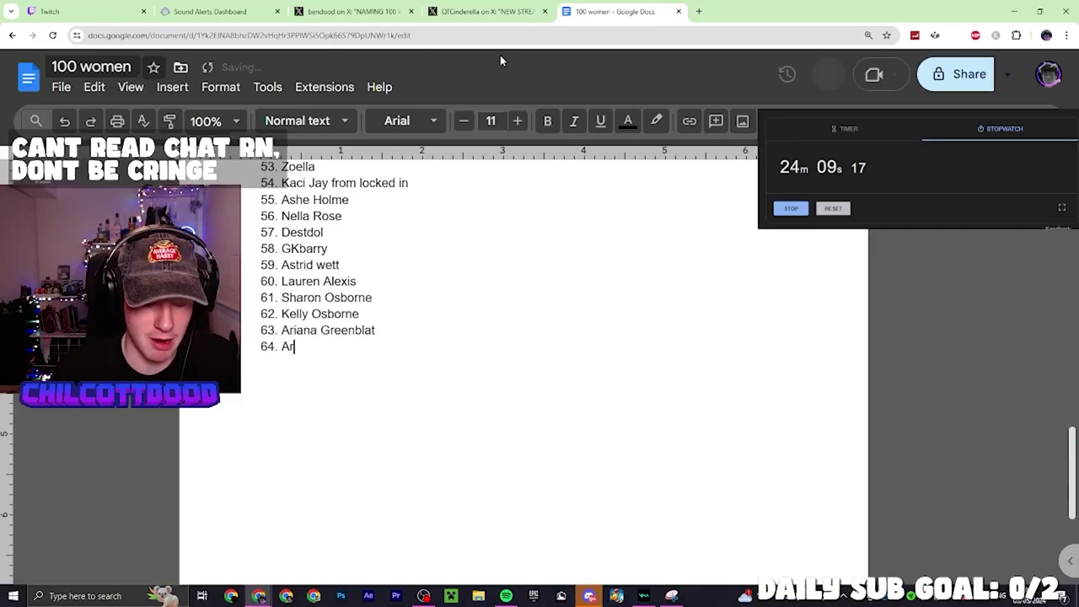
# Add entries 62–70, including Ariana Grande, Queen Elizabeth II twice and Queen Victoria
pyautogui.write('iana Grande')
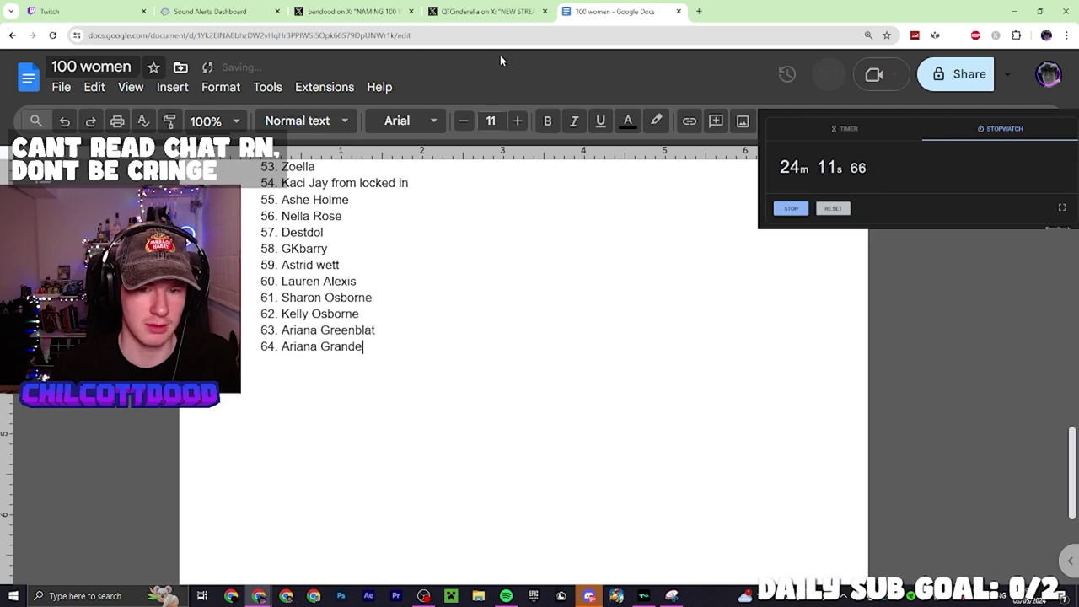
pyautogui.press('Return')
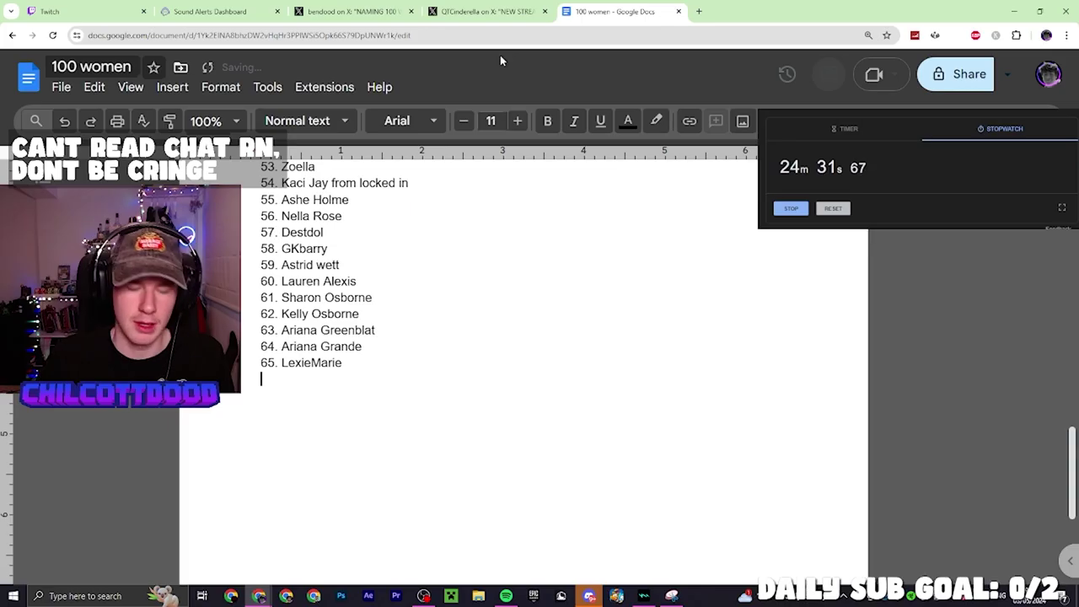
pyautogui.write('66.')
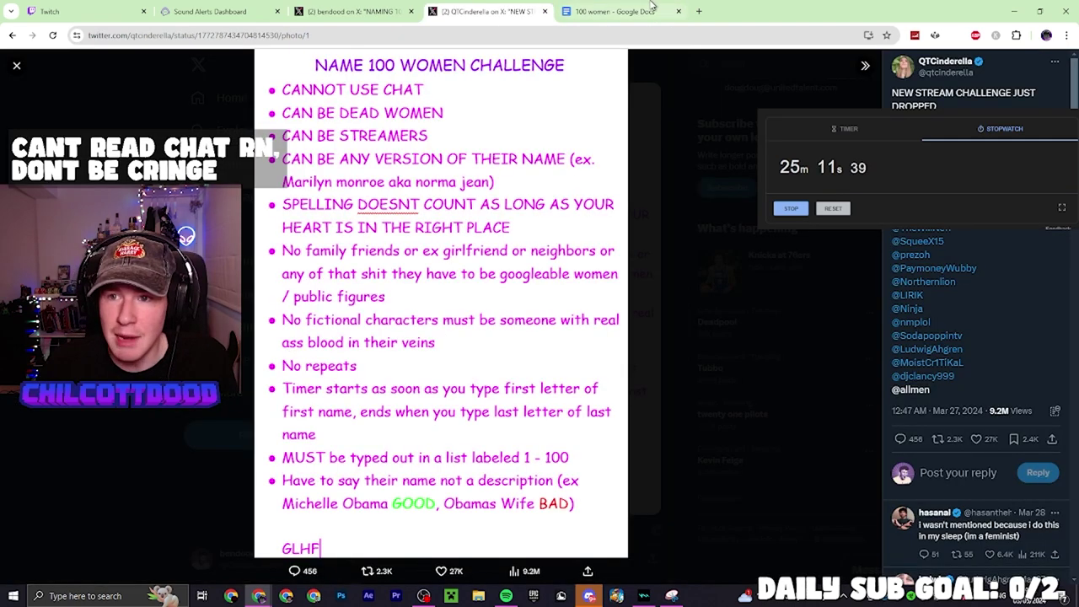
pyautogui.click(651, 7)
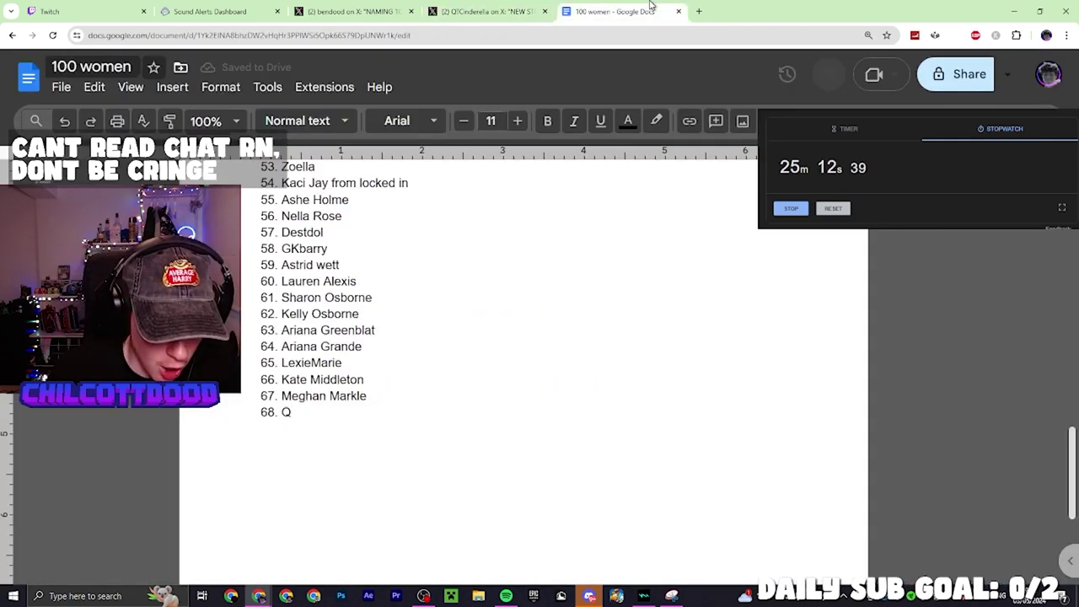
pyautogui.write('ueen Eliz')
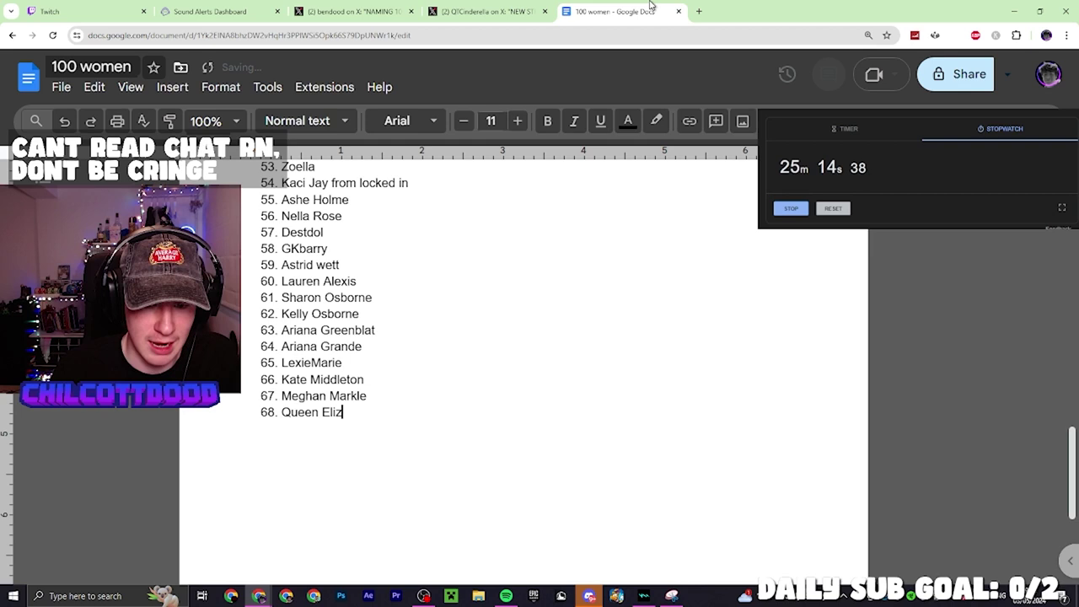
pyautogui.write('abeth II')
pyautogui.press('Return')
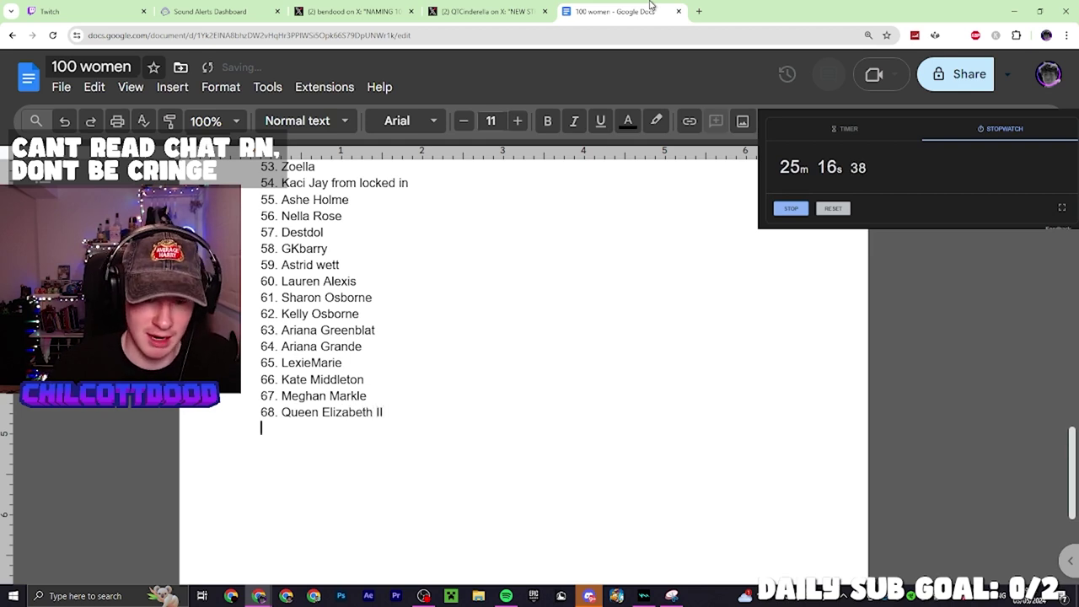
pyautogui.write('69. Queen Elizabeth II')
pyautogui.press('Return')
pyautogui.write('Queen ')
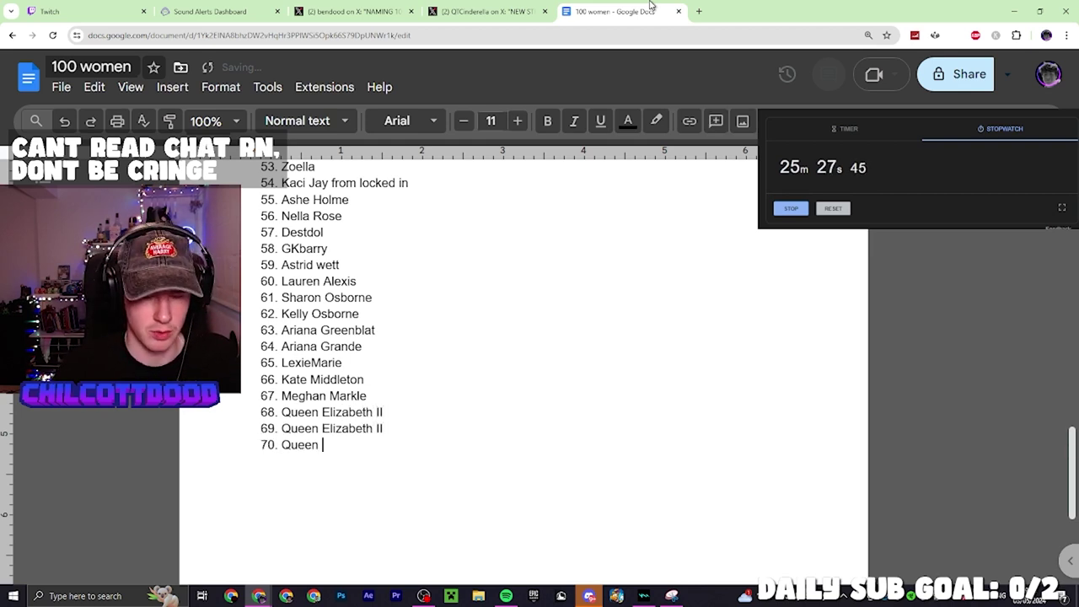
pyautogui.write('Victoria')
pyautogui.press('Return')
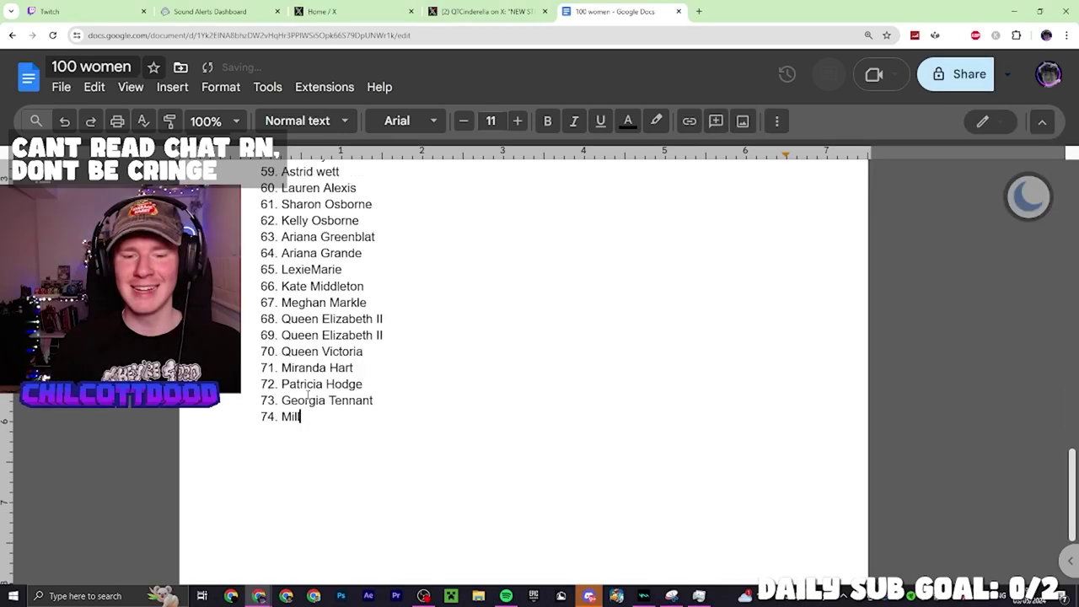
# Complete entry 74, Millie Gibson, then scroll up and select item 25 to review earlier names
pyautogui.write('lie Gibso')
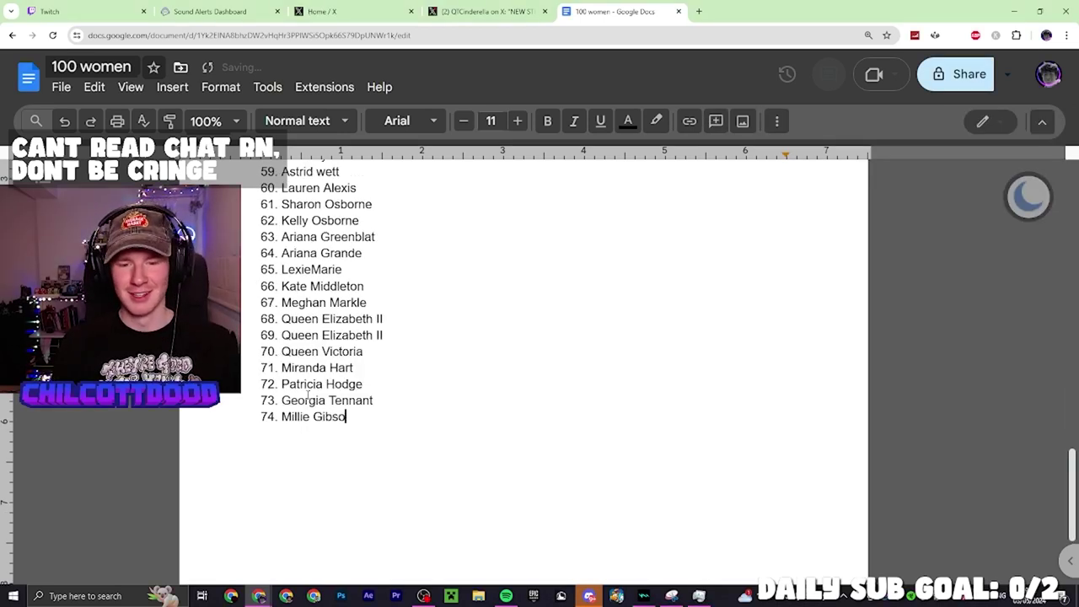
pyautogui.write('n')
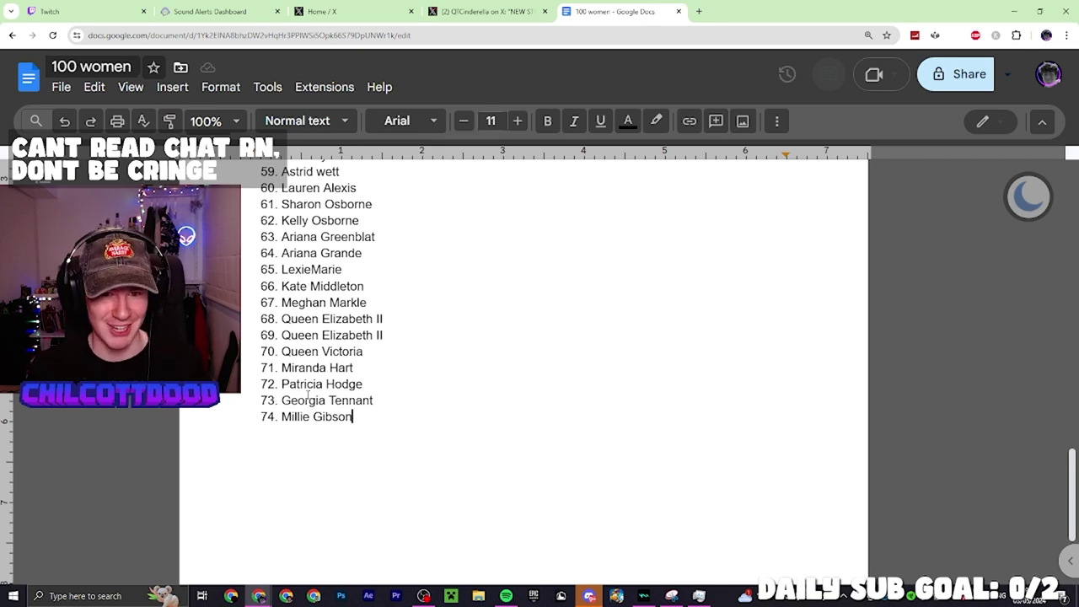
pyautogui.scroll(9, 308, 394)
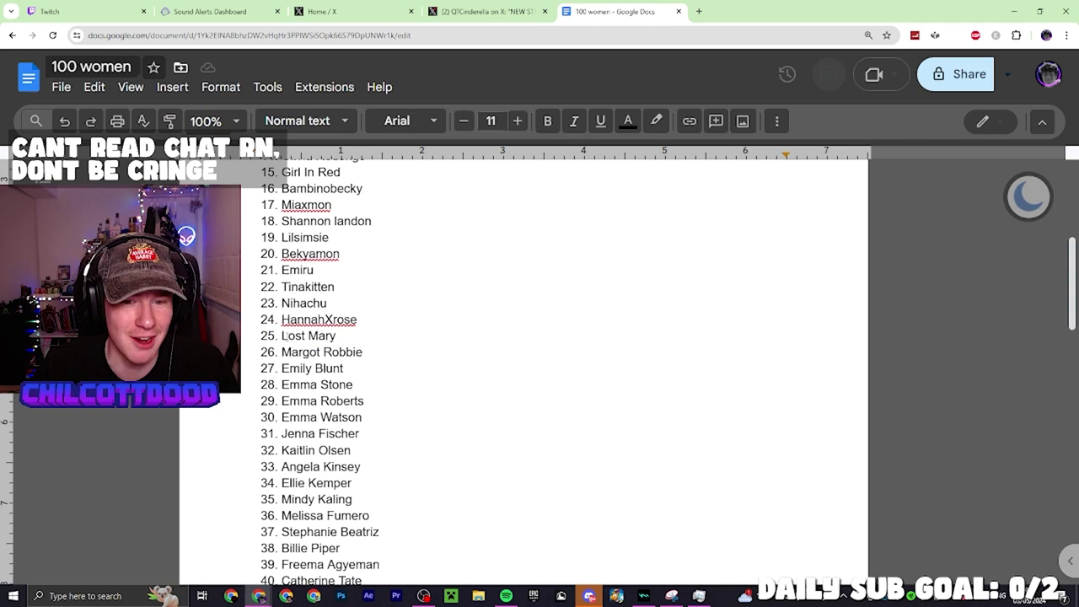
pyautogui.moveTo(281, 335); pyautogui.dragTo(337, 335)
# Add 'Ava From mr beast (also goes by kris)' and Eve Myles as items 75–76
pyautogui.click(353, 342)
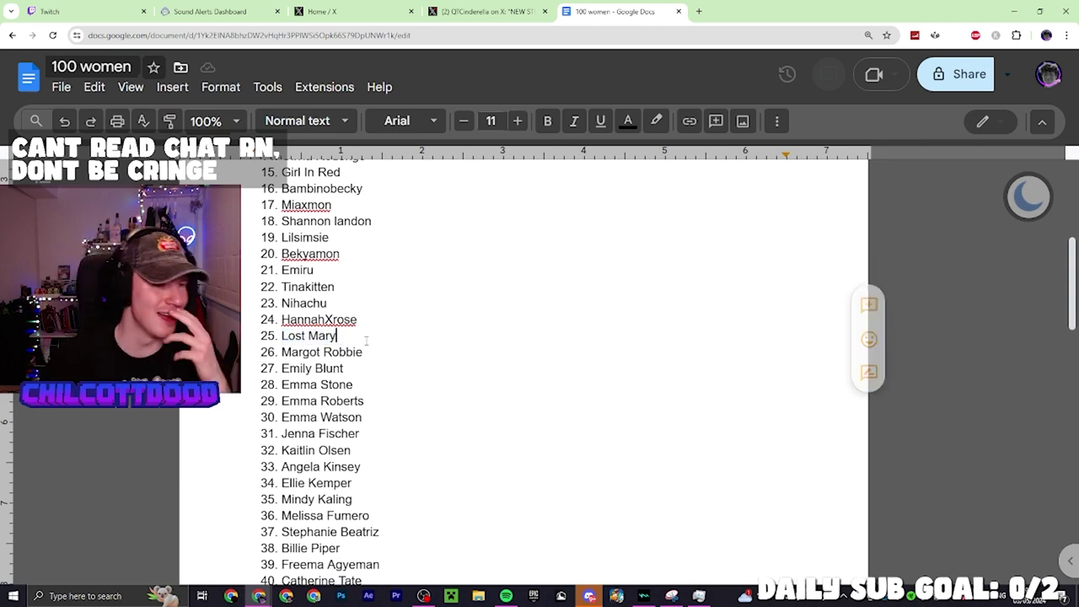
pyautogui.scroll(-3, 340, 379)
pyautogui.scroll(-9, 340, 384)
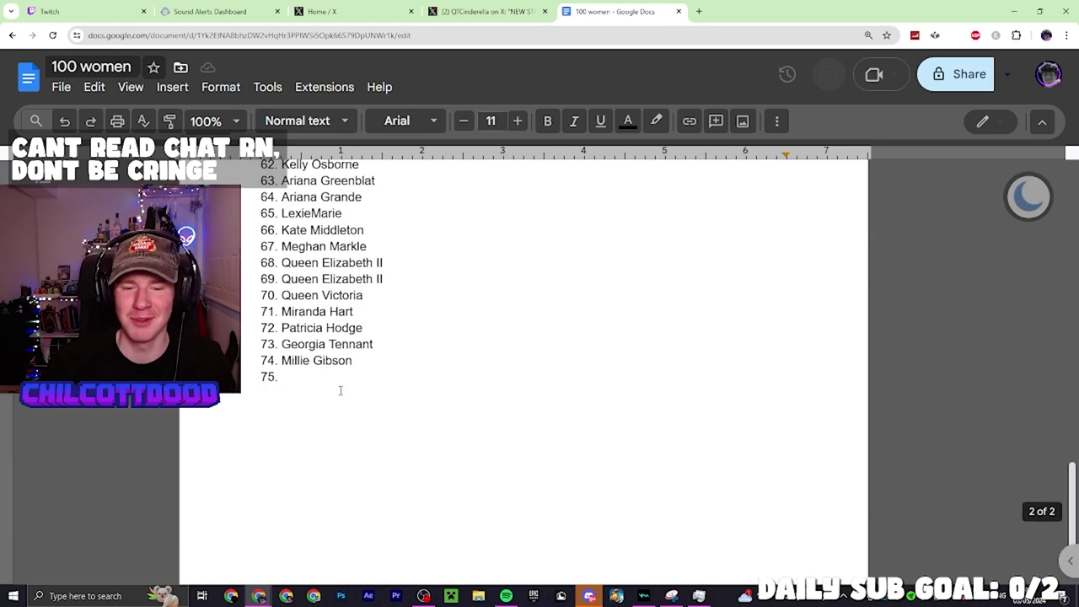
pyautogui.click(386, 331)
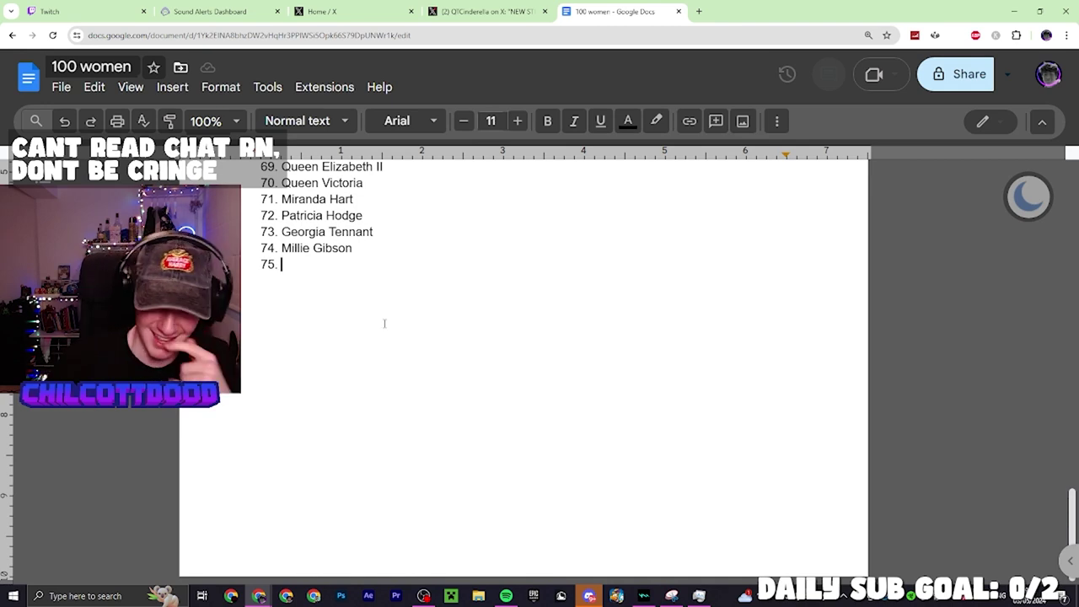
pyautogui.write('Ava ')
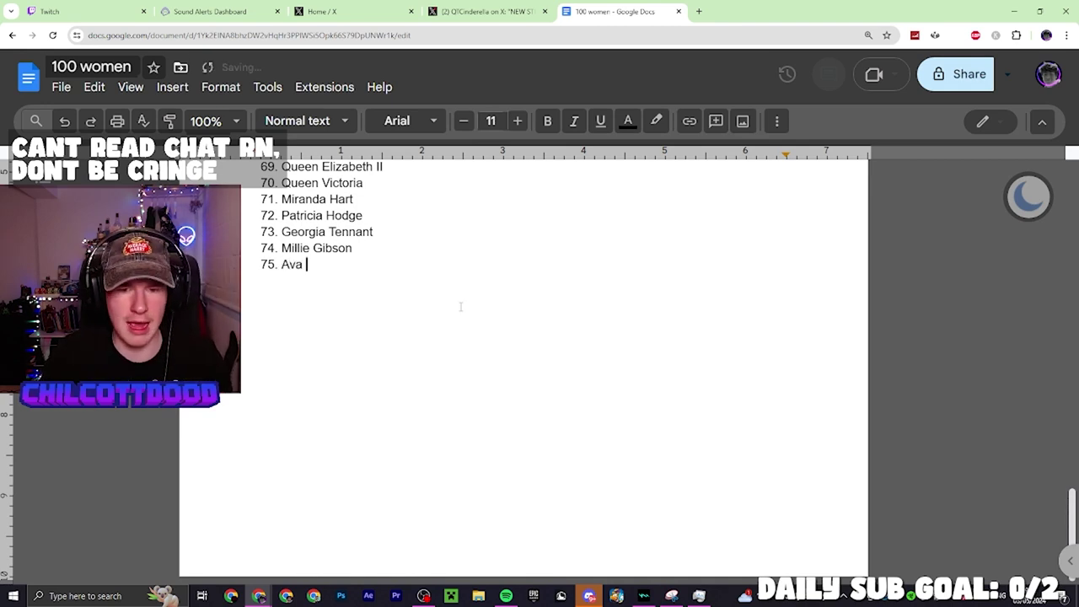
pyautogui.write('From m')
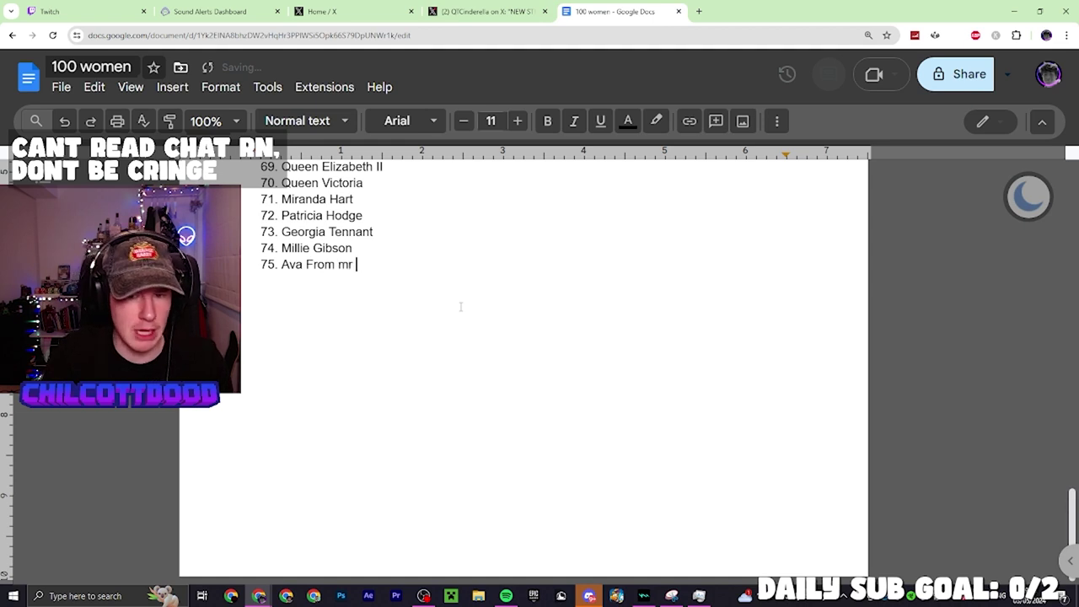
pyautogui.write('r beast (also goes by kris)')
pyautogui.press('Return')
pyautogui.write('Eve Myles')
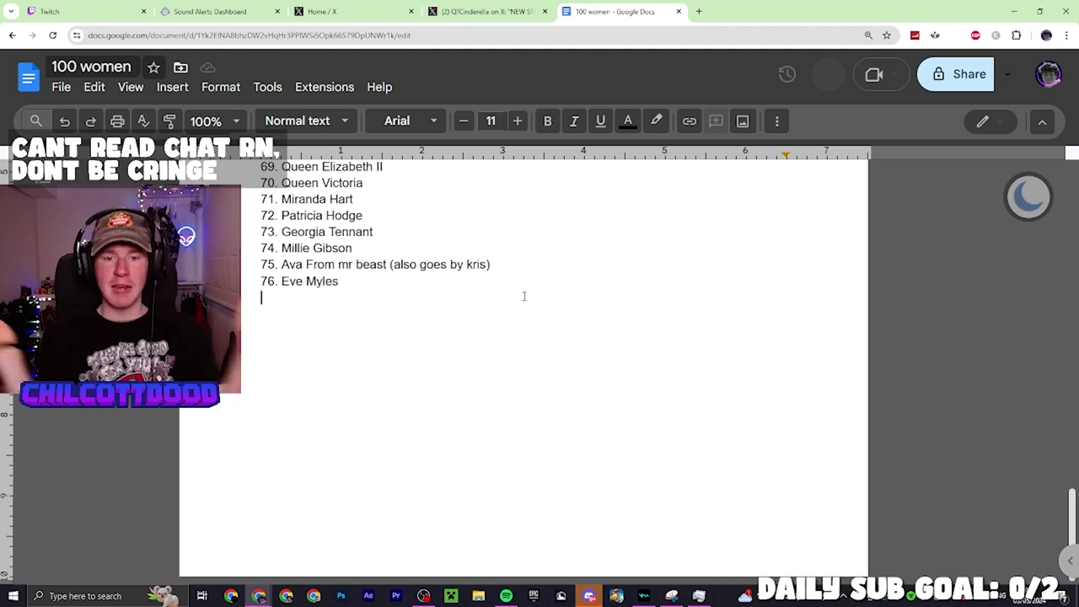
# Paste three names as items 77–79, then add Alison Brie, Yvette Nicole Brown and Gillian Jacobs
pyautogui.write('Caitibugzz AvaJC Ayame')
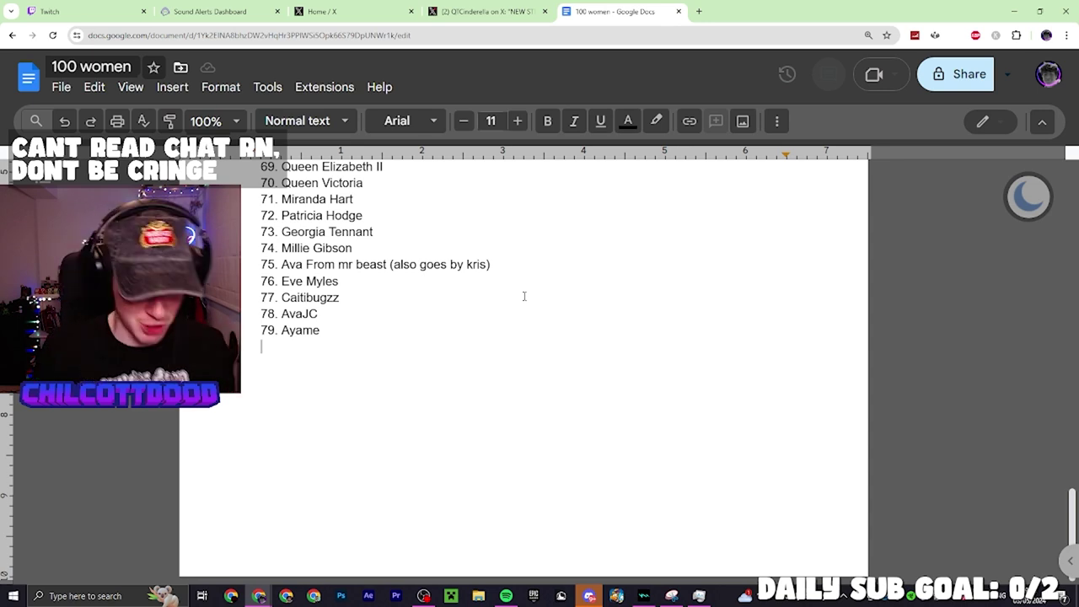
pyautogui.write('Al')
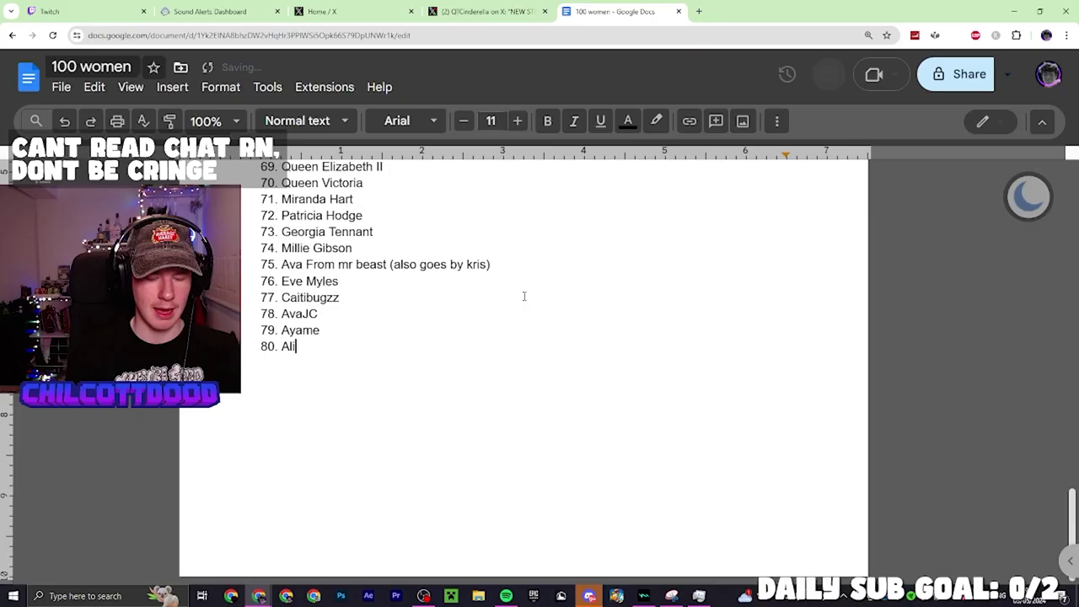
pyautogui.write('ison Brie')
pyautogui.press('Return')
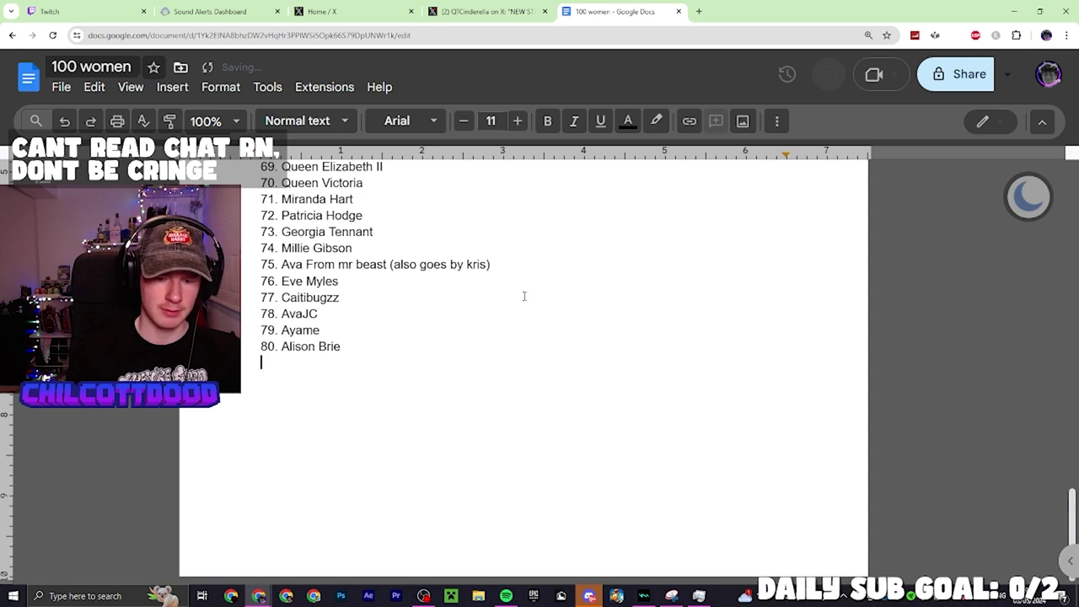
pyautogui.write('Yvette Nicole Brown')
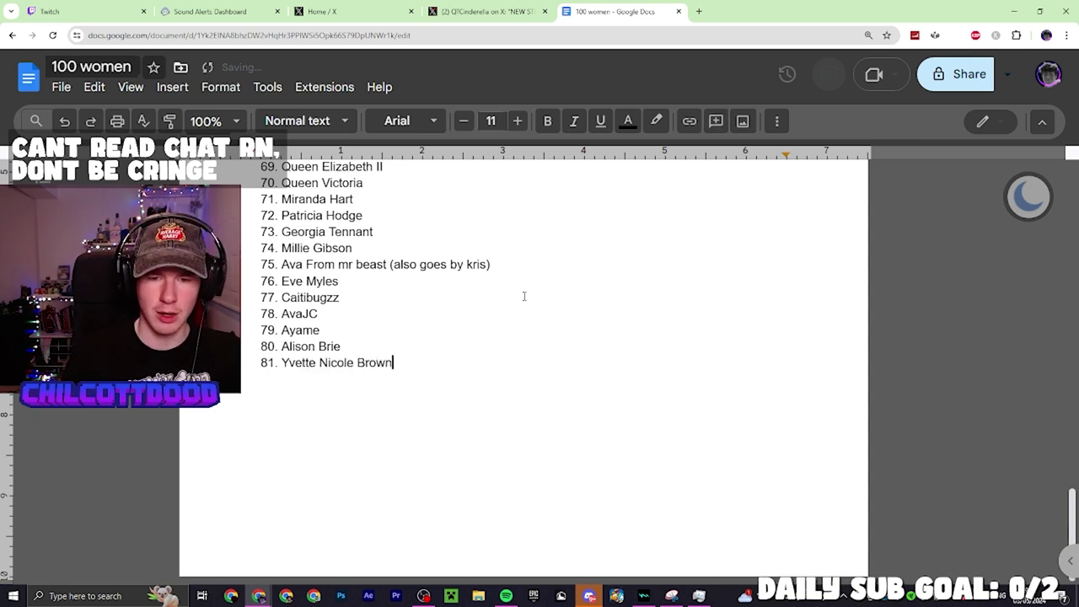
pyautogui.press('Return')
pyautogui.write('Gillian ')
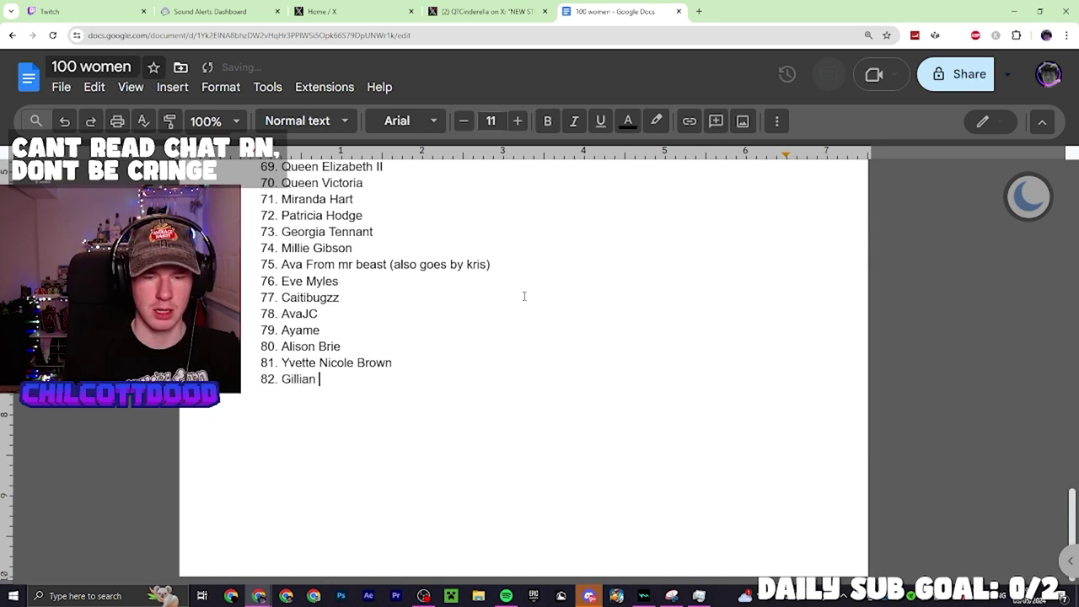
pyautogui.write('Jacobs')
pyautogui.press('Return')
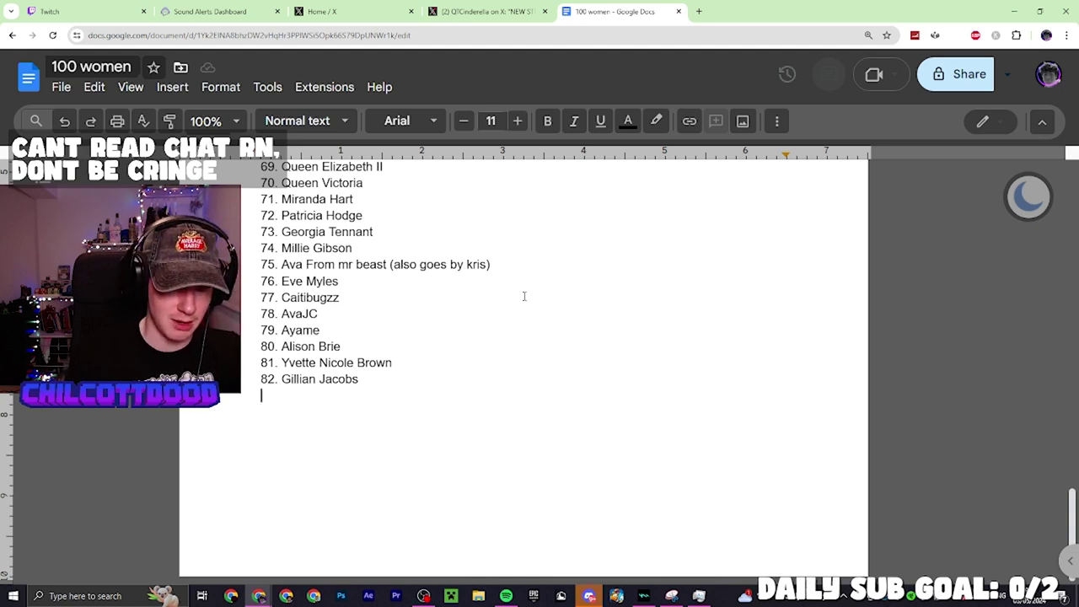
# Add Paget Brewster at 83 and Michelle Obama at 84, correcting misspellings
pyautogui.write('83')
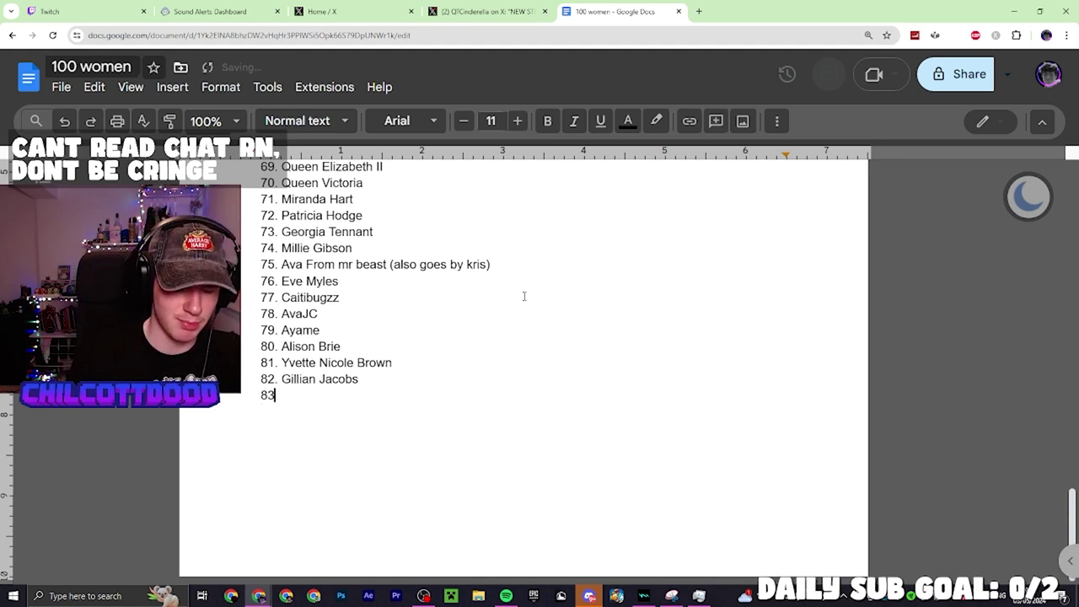
pyautogui.write('. Paget brewster')
pyautogui.press('Return')
pyautogui.write('84.')
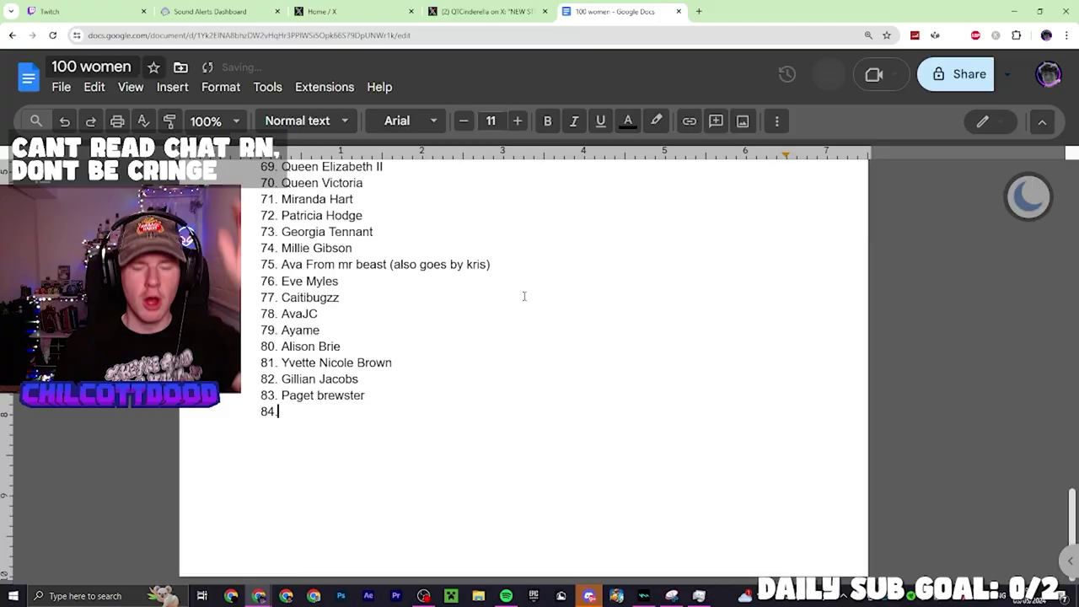
pyautogui.write('Miche')
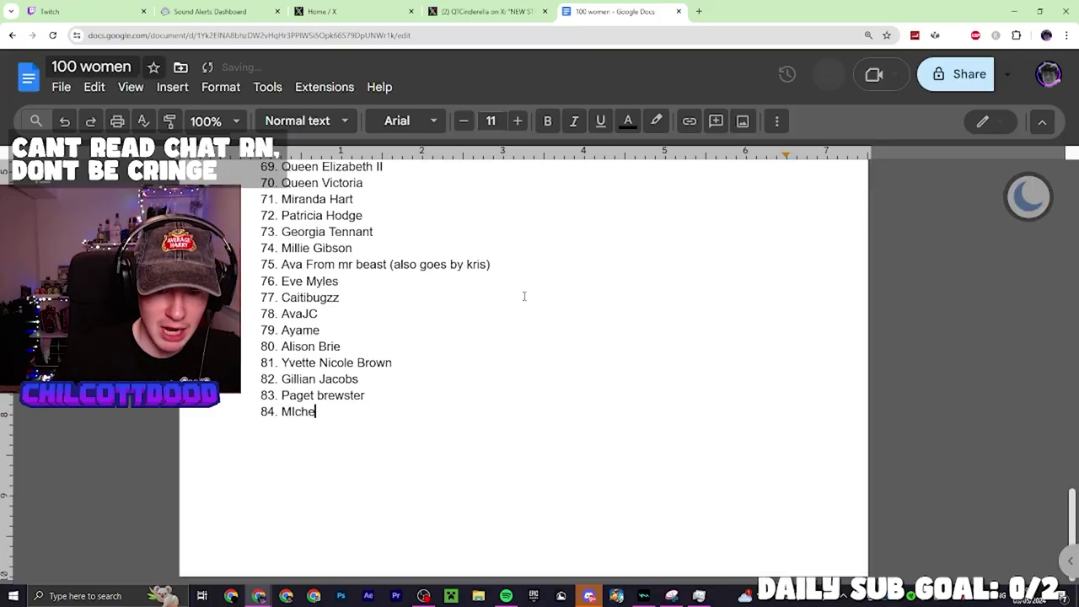
pyautogui.press('BackSpace')
pyautogui.press('BackSpace')
pyautogui.press('BackSpace')
pyautogui.press('BackSpace')
pyautogui.write('ichell')
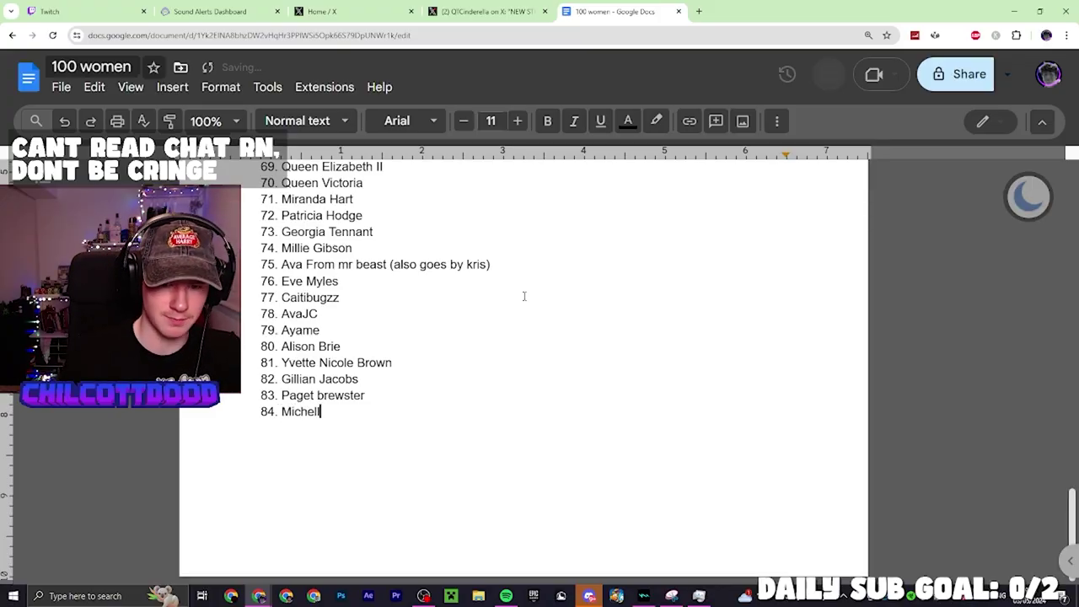
pyautogui.write('a')
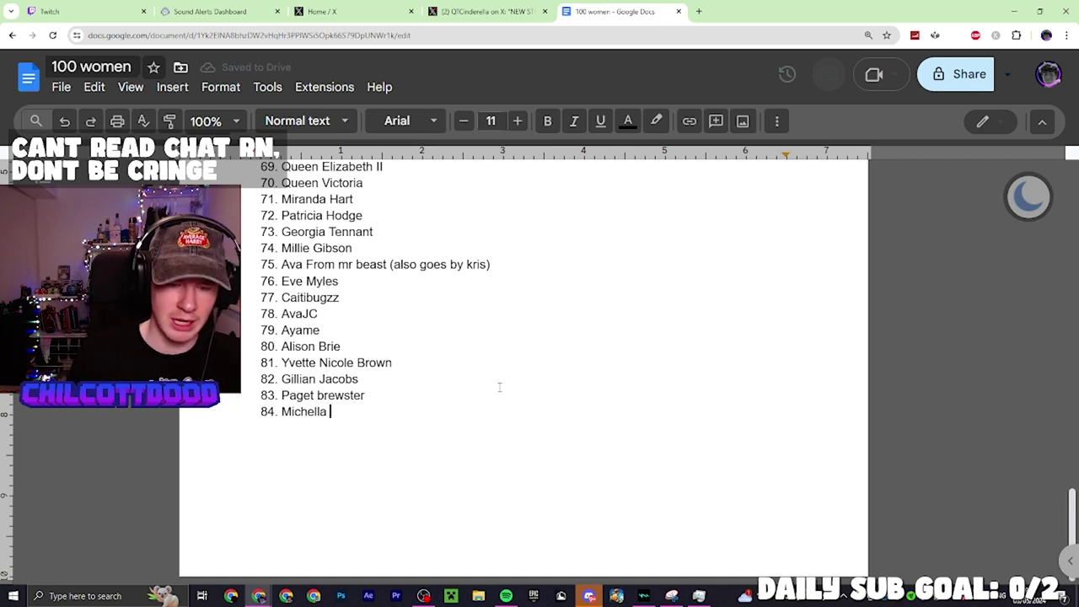
pyautogui.press('BackSpace')
pyautogui.press('BackSpace')
pyautogui.press('BackSpace')
pyautogui.write('le ')
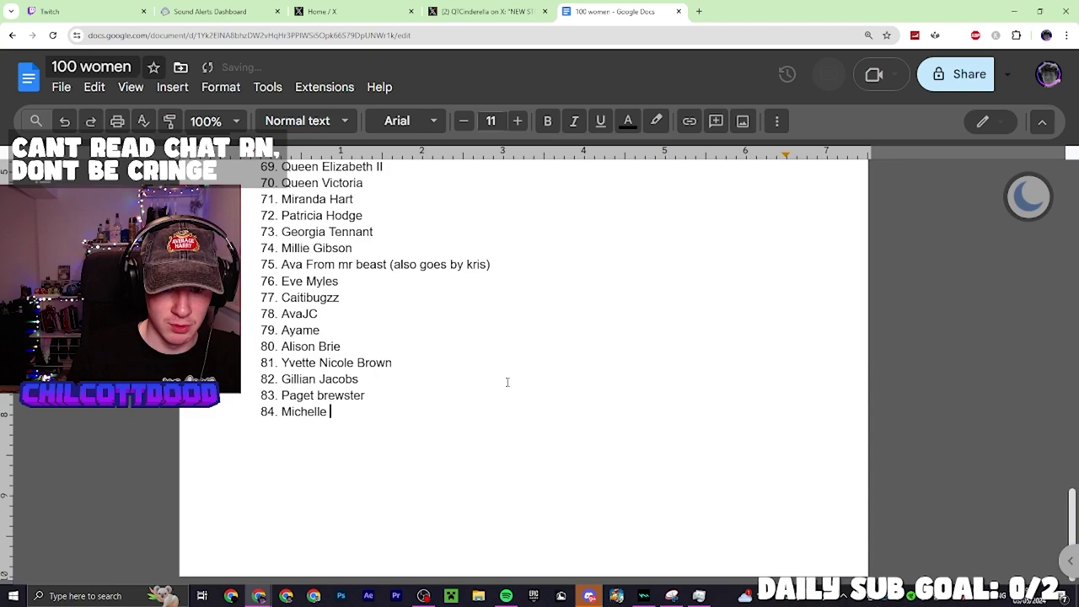
pyautogui.write('Obama')
pyautogui.press('Return')
# Add Winona Ryder, Millie Bobby Brown and further names as entries 85–89
pyautogui.write('Winona R')
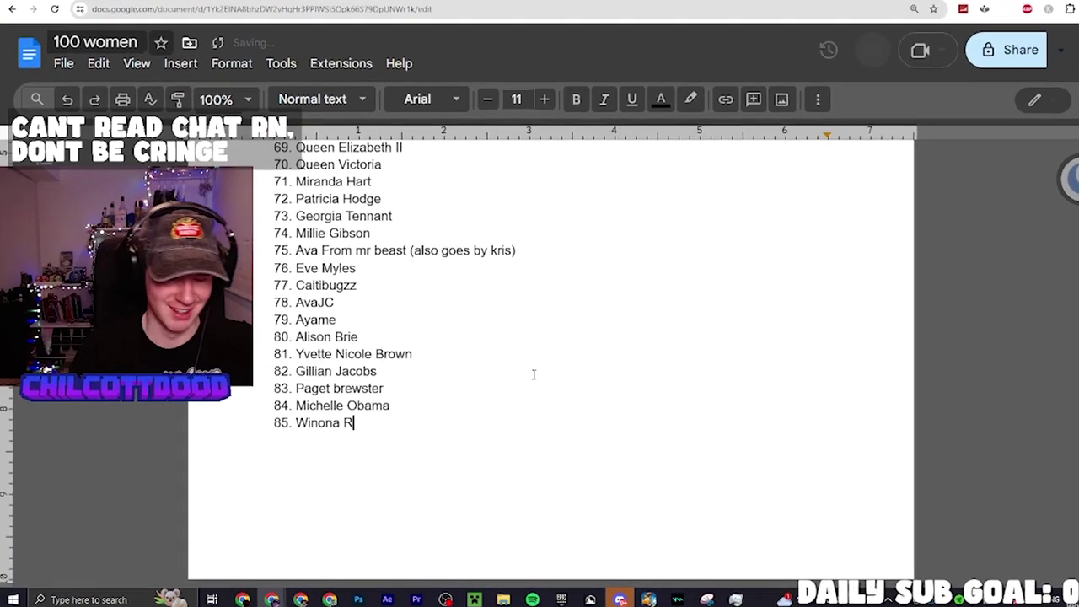
pyautogui.write('yder')
pyautogui.press('Return')
pyautogui.write('Millie Bob')
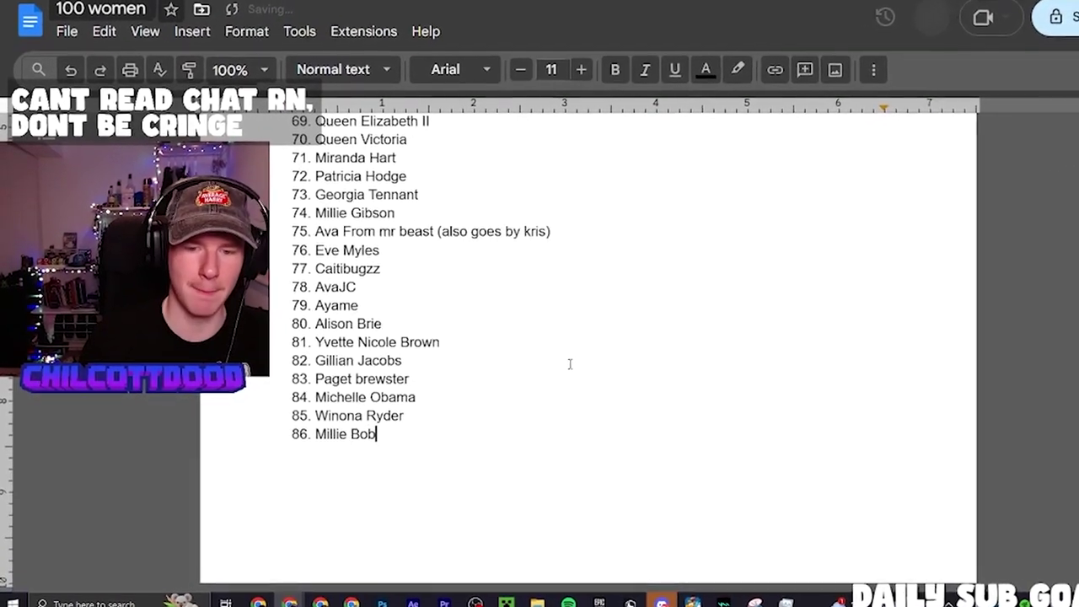
pyautogui.write('by Brown')
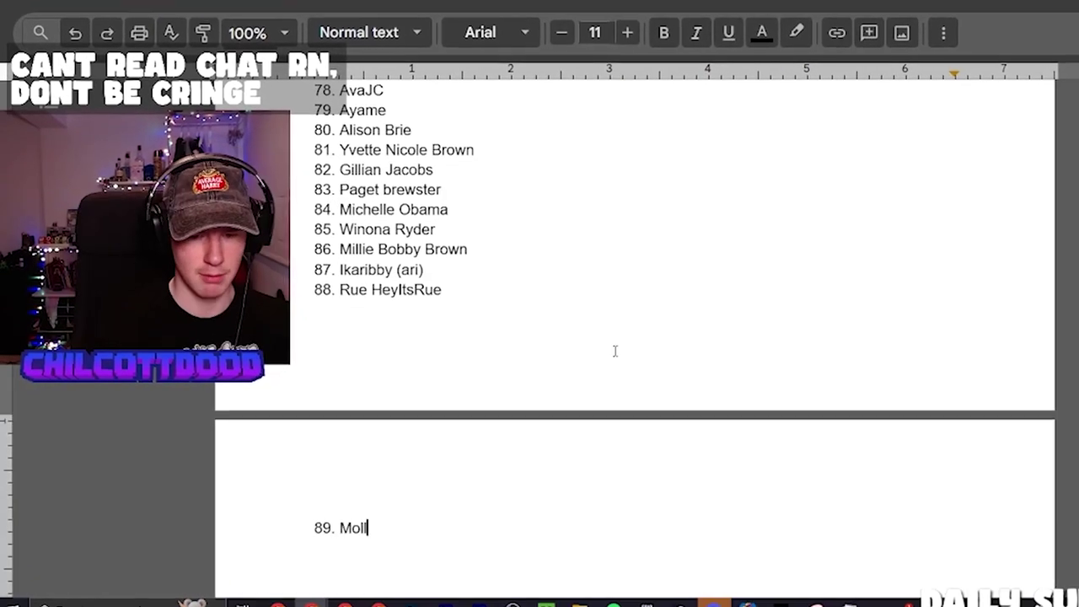
pyautogui.write('y Melinks')
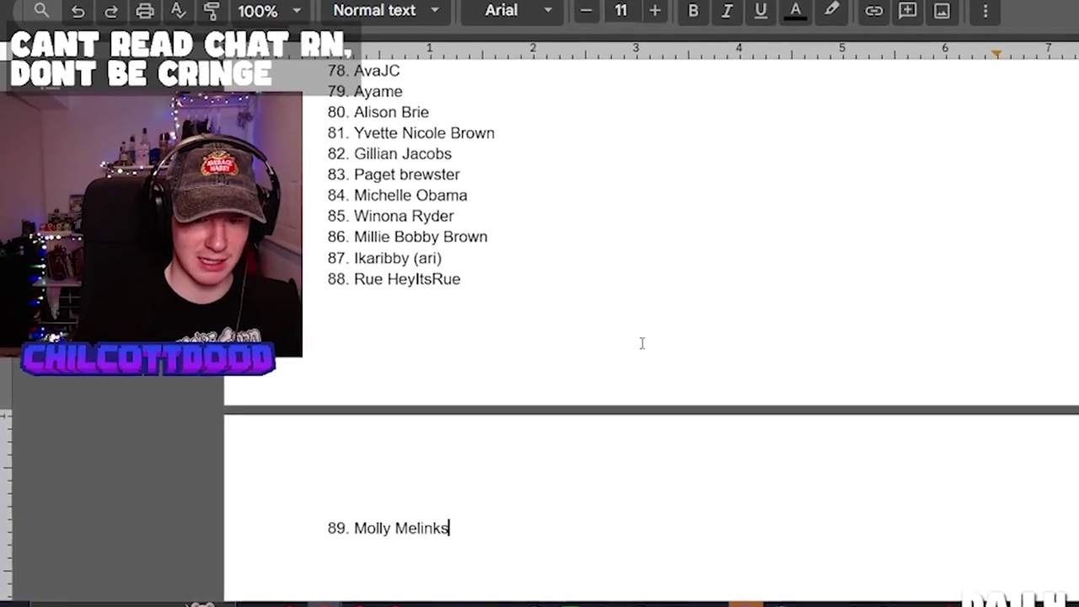
pyautogui.press('Return')
# Type item 90, Rose from Garden Warfare 2, fixing typos, and open a new browser tab
pyautogui.write('Ro')
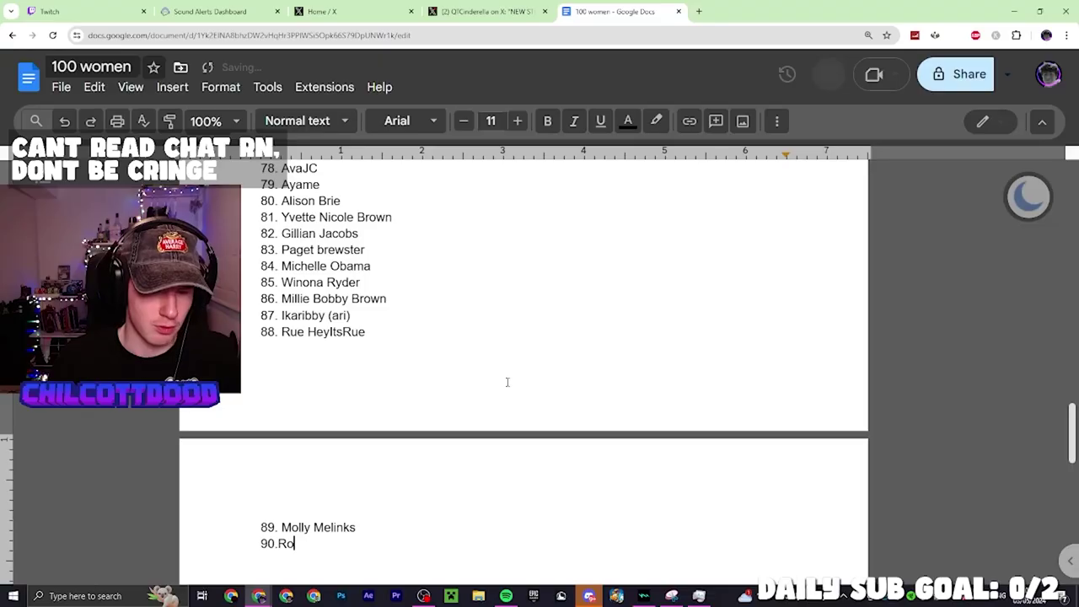
pyautogui.write('s')
pyautogui.press('BackSpace')
pyautogui.press('BackSpace')
pyautogui.press('BackSpace')
pyautogui.press('BackSpace')
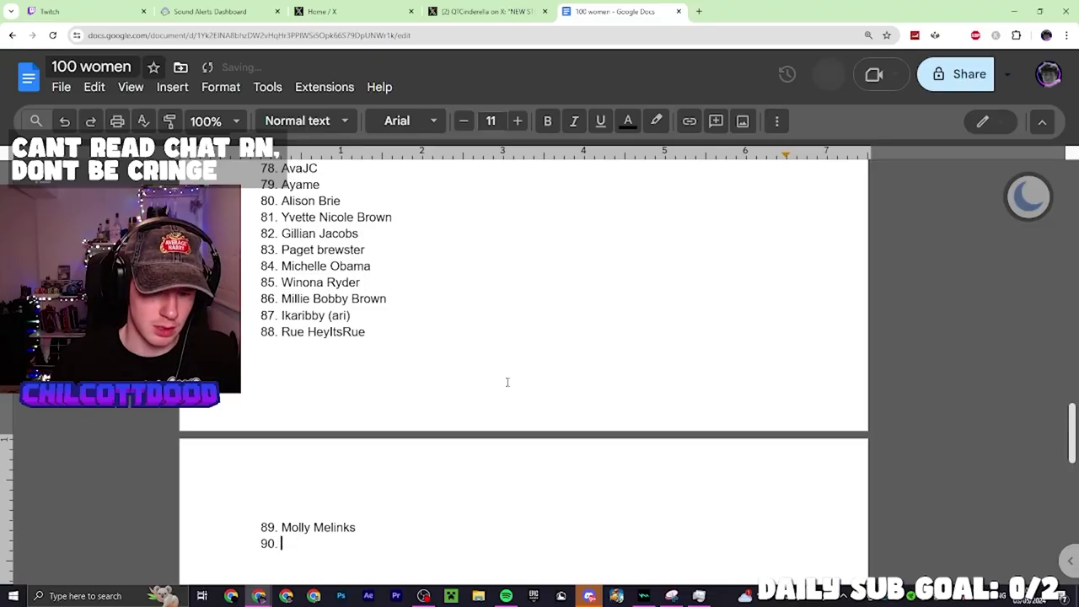
pyautogui.write('Rose from')
pyautogui.press('BackSpace')
pyautogui.press('BackSpace')
pyautogui.press('BackSpace')
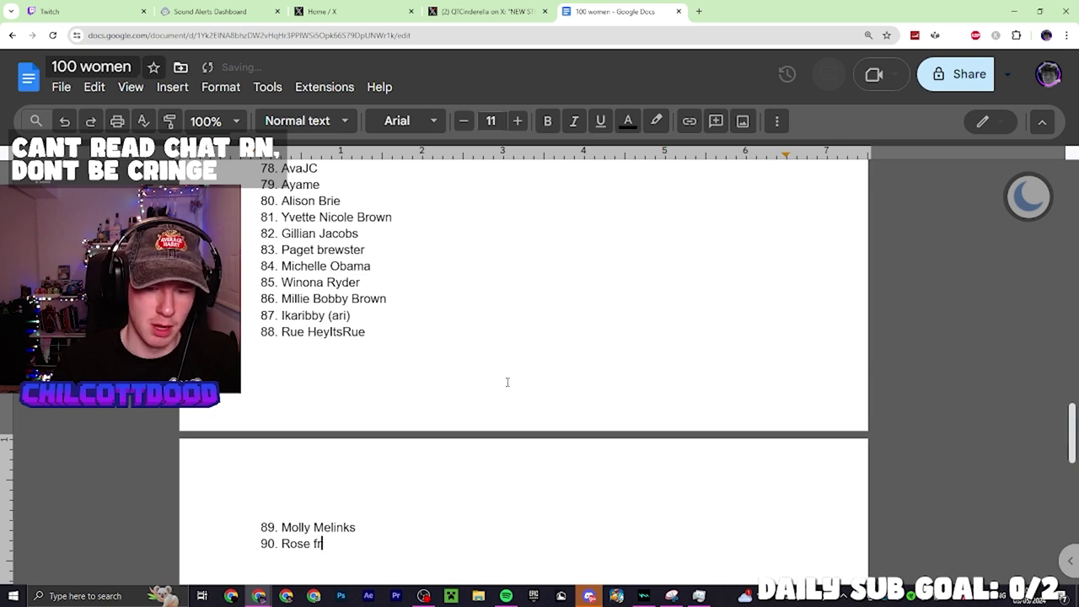
pyautogui.write('rom garden warfare 2')
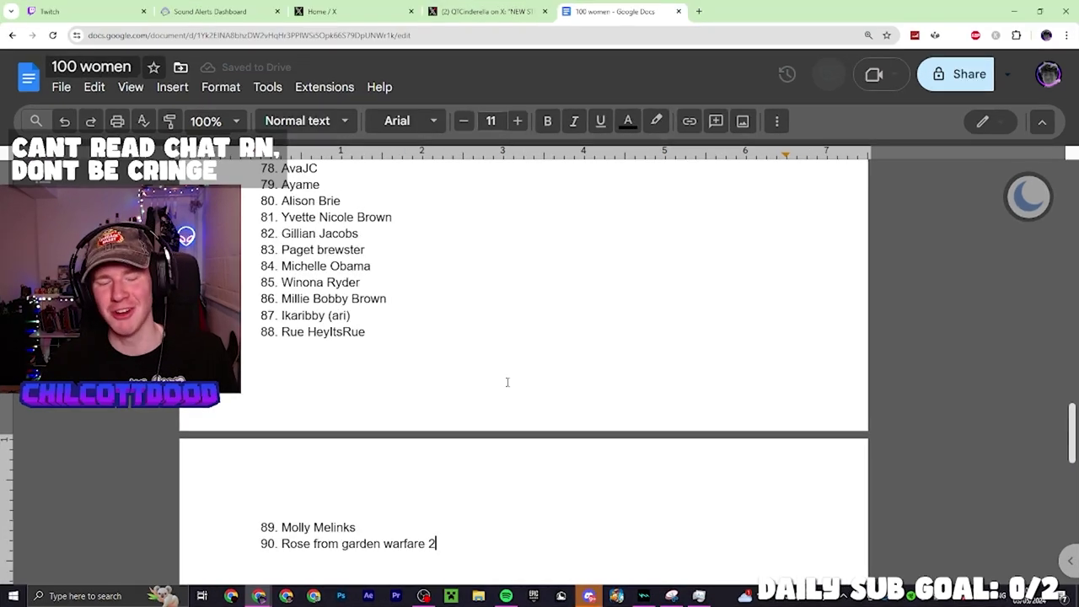
pyautogui.hotkey('ctrl', 't')
# Run a Google image search for rose garden warfare 2 and flip between previews
pyautogui.write('r')
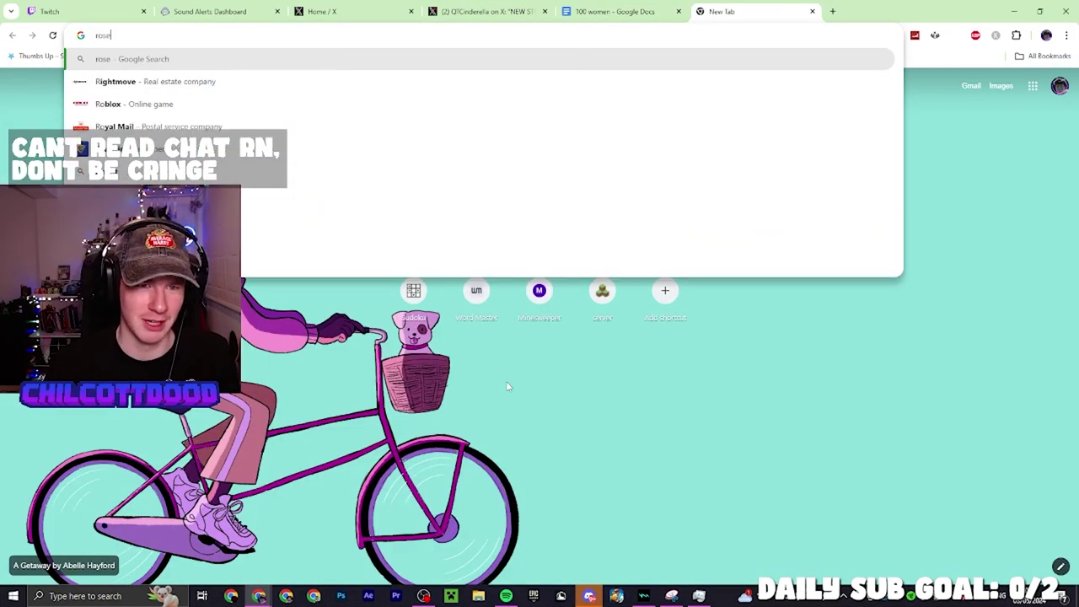
pyautogui.write('ose')
pyautogui.press('Down')
pyautogui.press('Down')
pyautogui.press('Down')
pyautogui.press('Return')
pyautogui.press('Left')
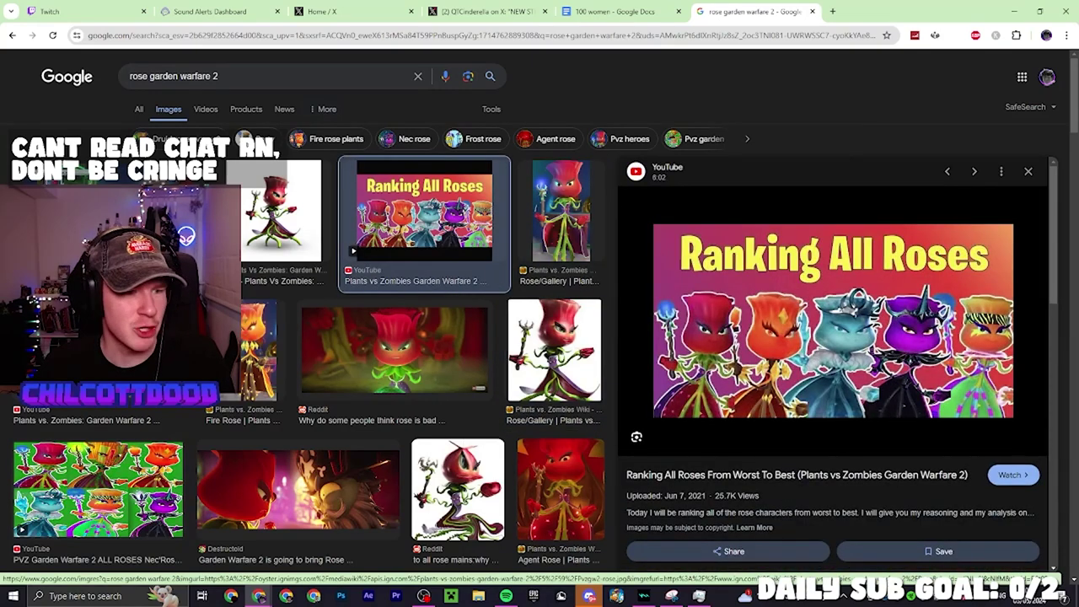
pyautogui.press('Right')
pyautogui.press('Right')
pyautogui.press('Right')
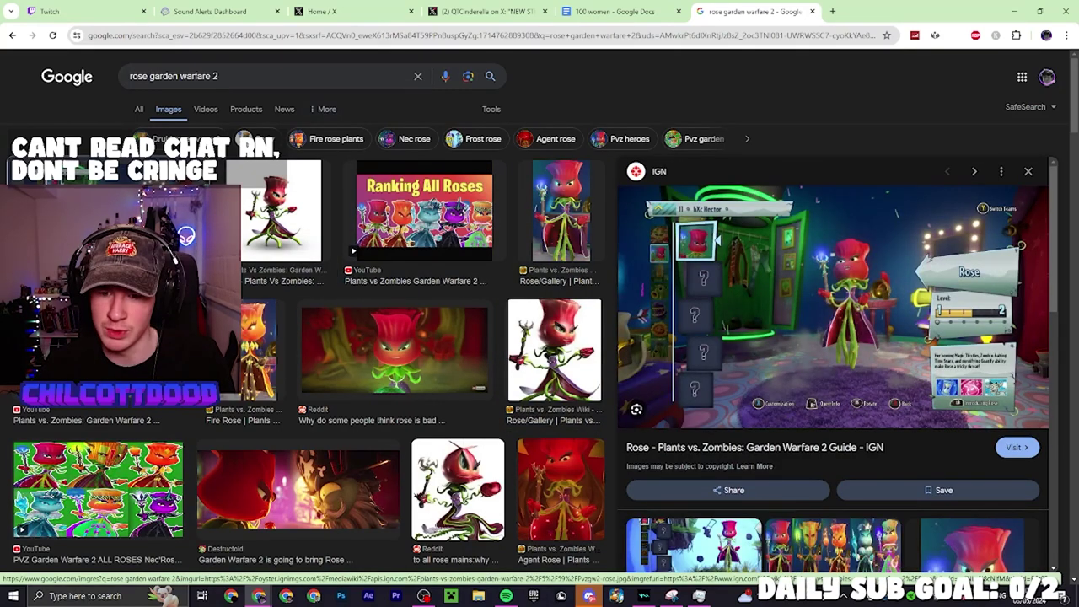
# Scroll down to preview the Nec'rose image, then return to the 100 women document
pyautogui.scroll(-5, 232, 384)
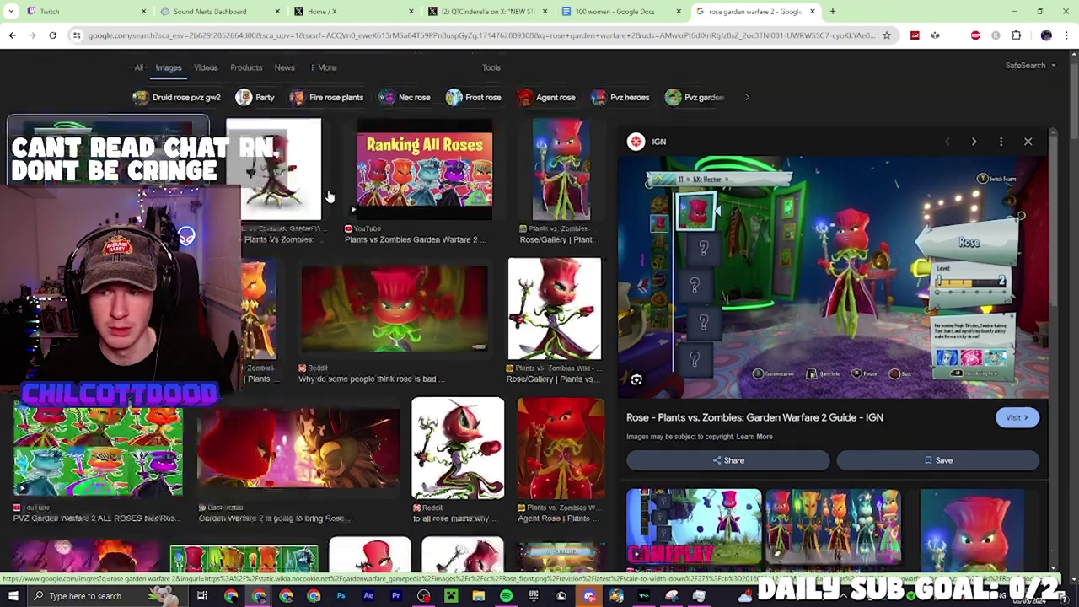
pyautogui.click(233, 489)
pyautogui.scroll(-3, 308, 380)
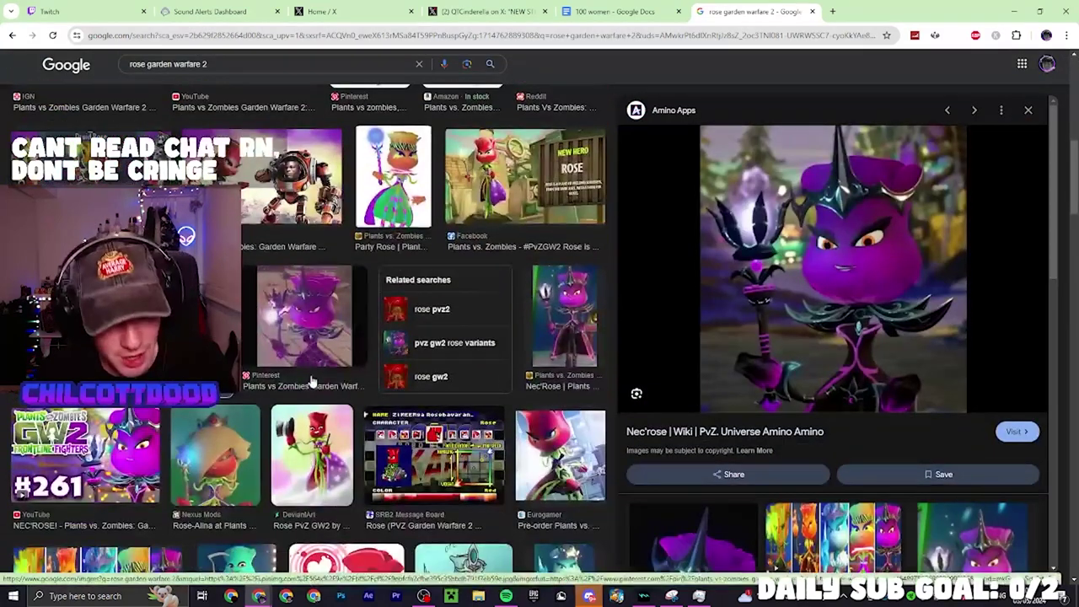
pyautogui.scroll(8, 289, 380)
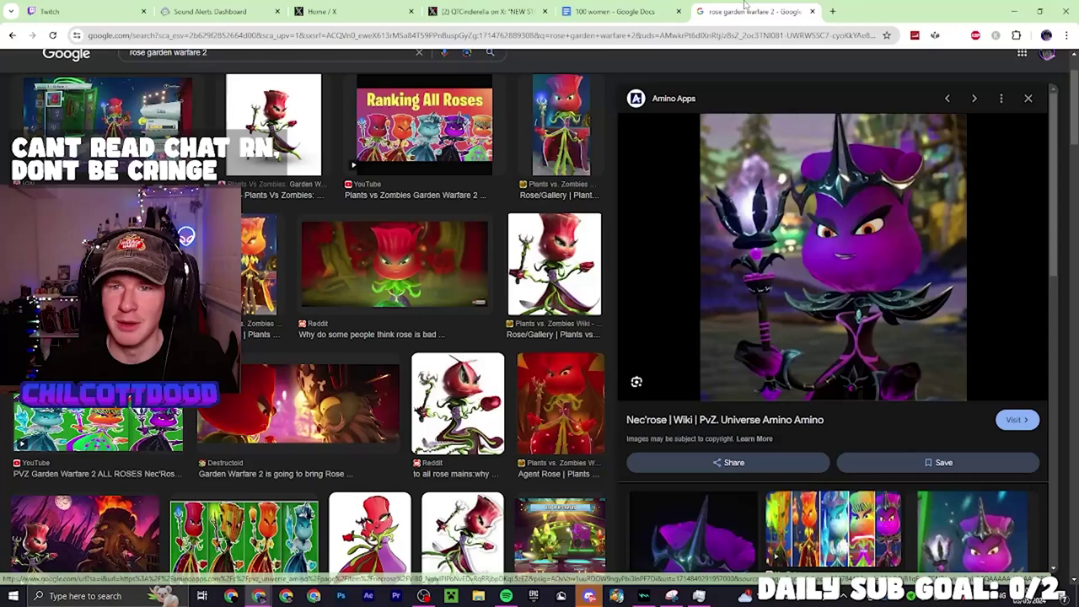
pyautogui.click(619, 11)
# Add items 91 onward, including Melanoma Trump and Elizabeth Olsen, correcting typos
pyautogui.press('Return')
pyautogui.write('91.Melanoma Triu')
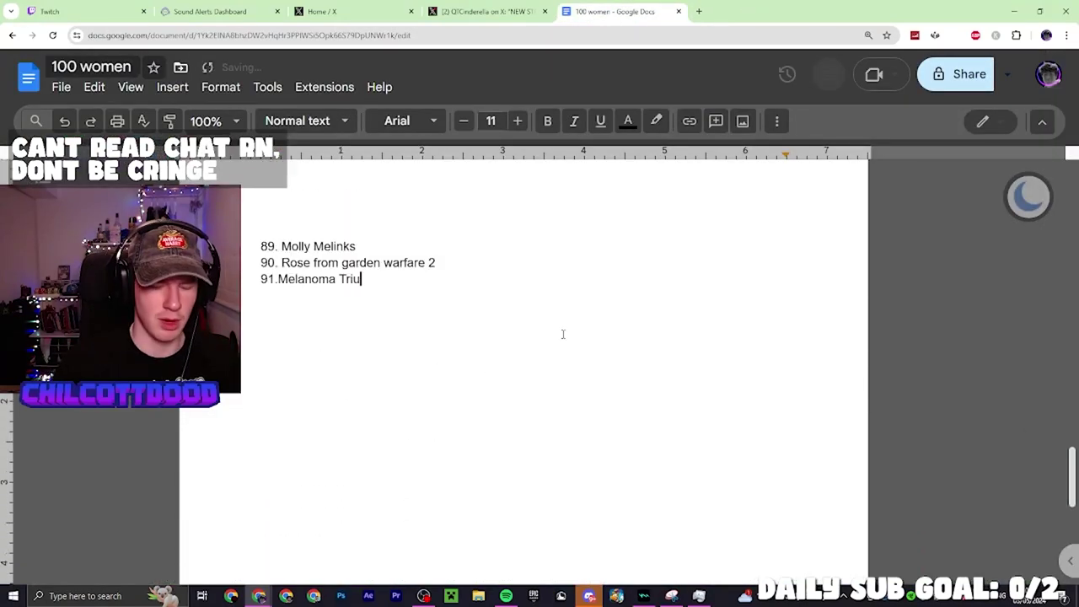
pyautogui.press('BackSpace')
pyautogui.press('BackSpace')
pyautogui.write('ump')
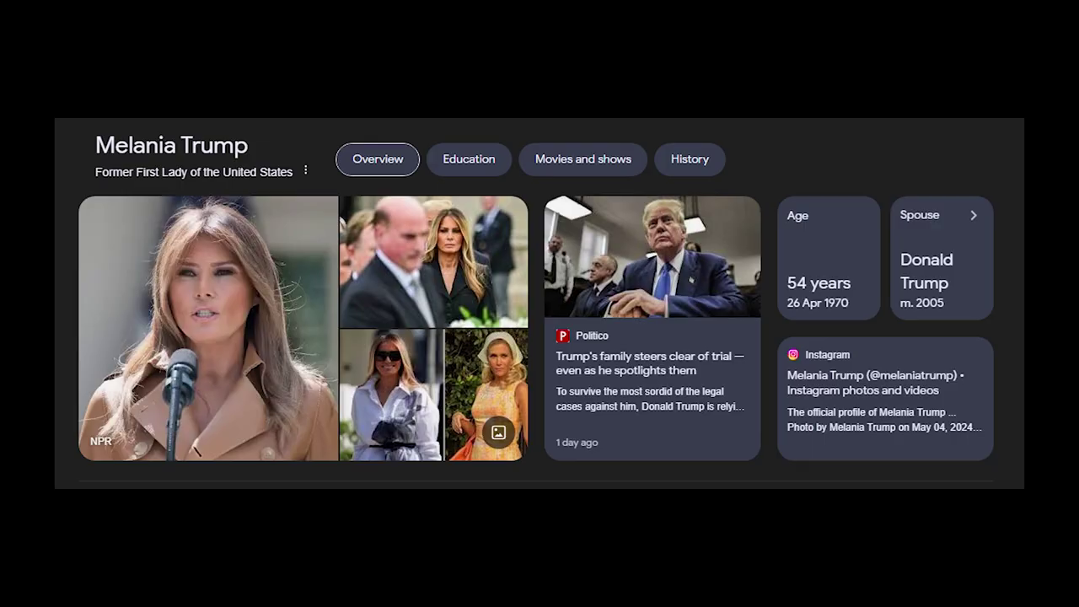
pyautogui.press('Return')
pyautogui.write('Greta G')
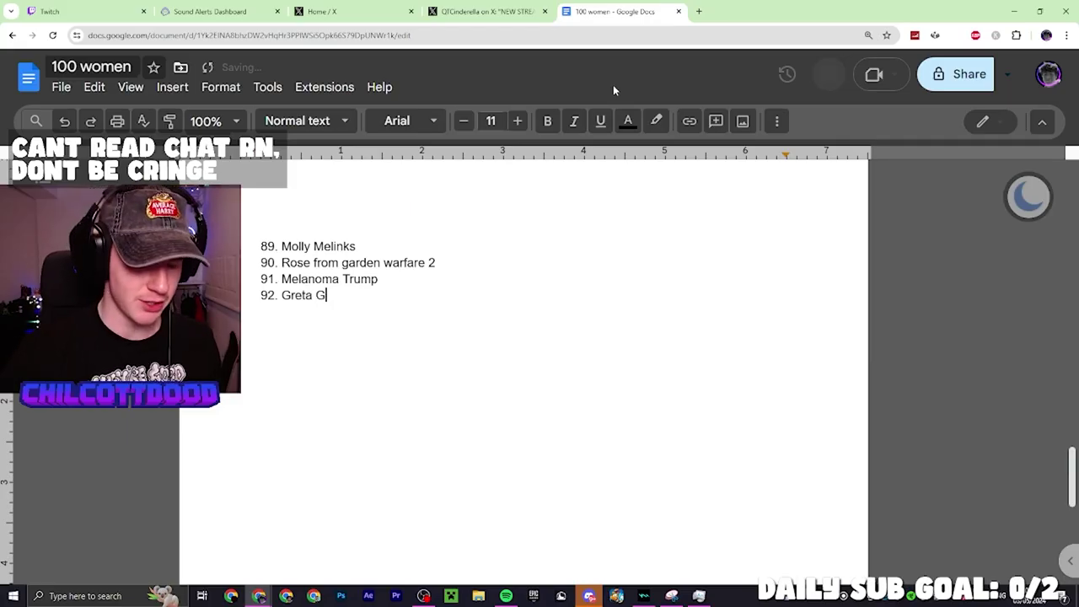
pyautogui.write('erw')
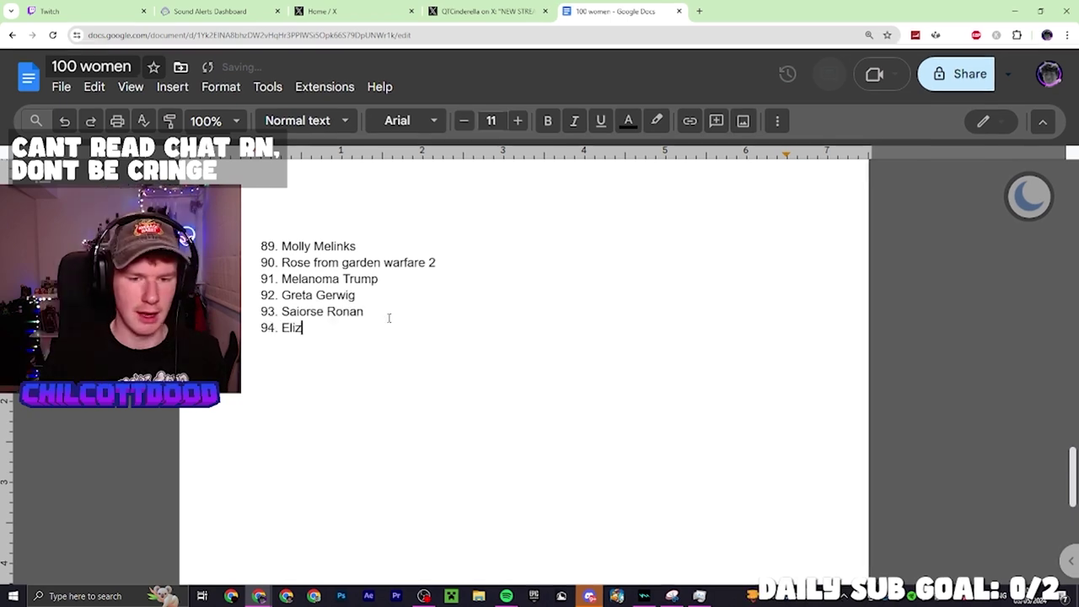
pyautogui.write('zabt')
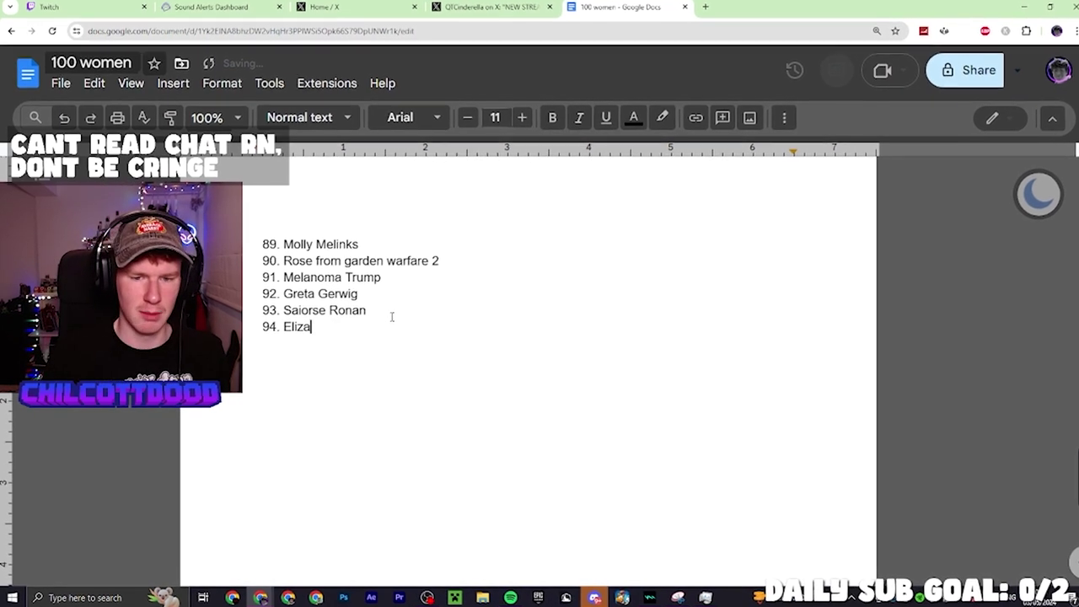
pyautogui.press('BackSpace')
pyautogui.write('eth Olsen')
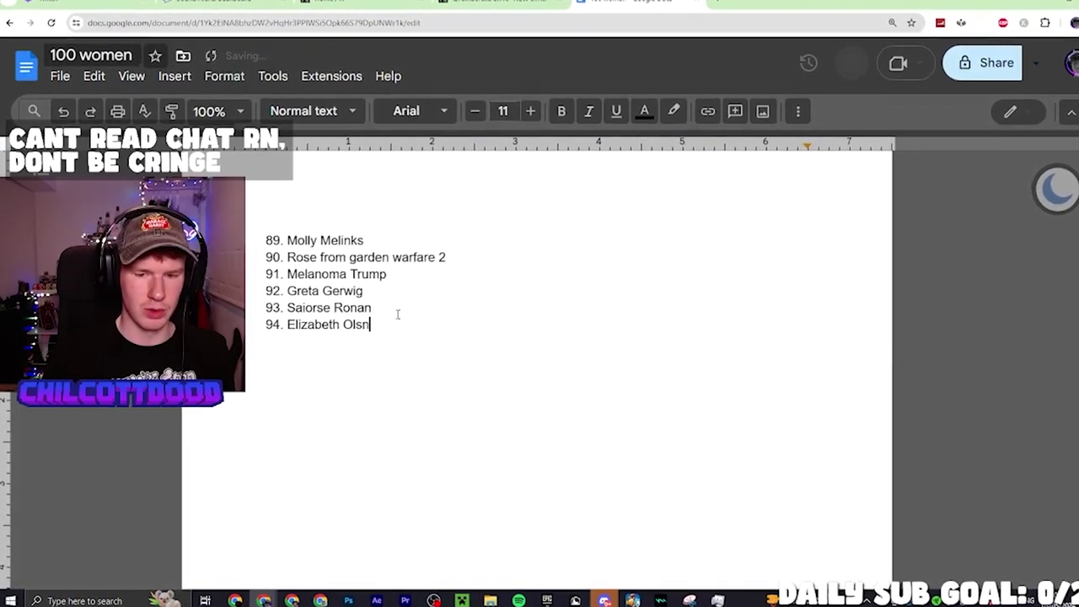
# Add items 95–99: Marie Curie, Scarlett Johansson, Evangeline Lilly, Pom Klementieff, Zoe Saldana
pyautogui.press('Return')
pyautogui.write('Marie C')
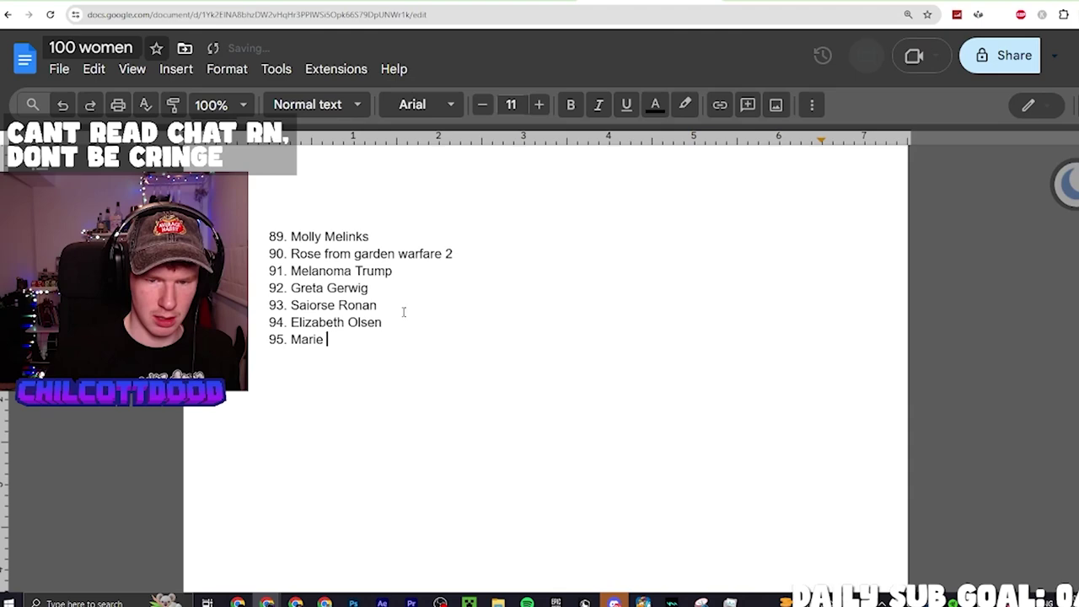
pyautogui.write('urie')
pyautogui.press('Return')
pyautogui.write('Scarle')
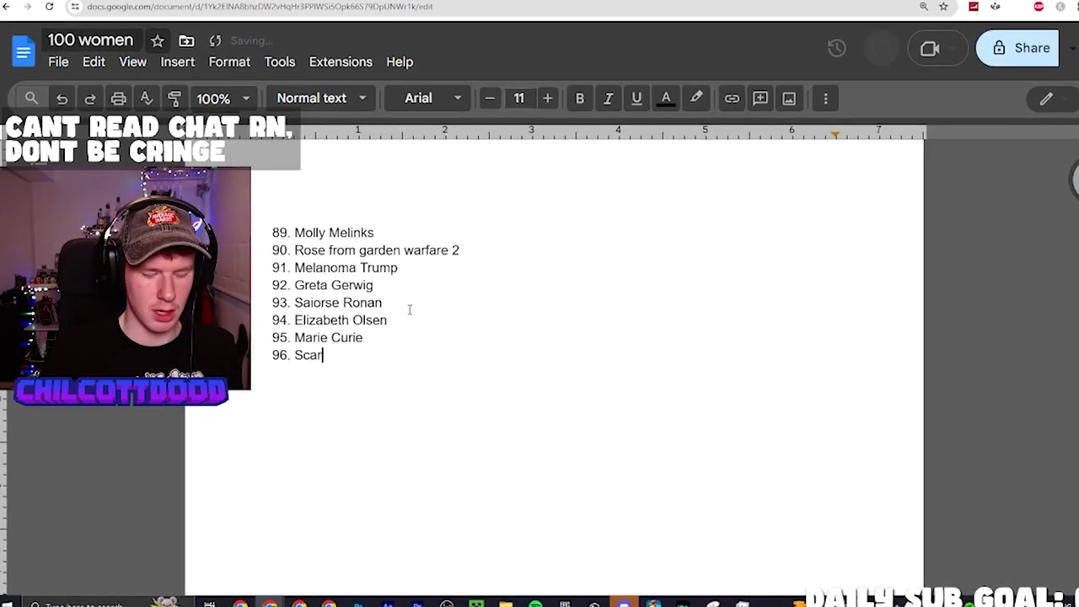
pyautogui.write('tt Johansso')
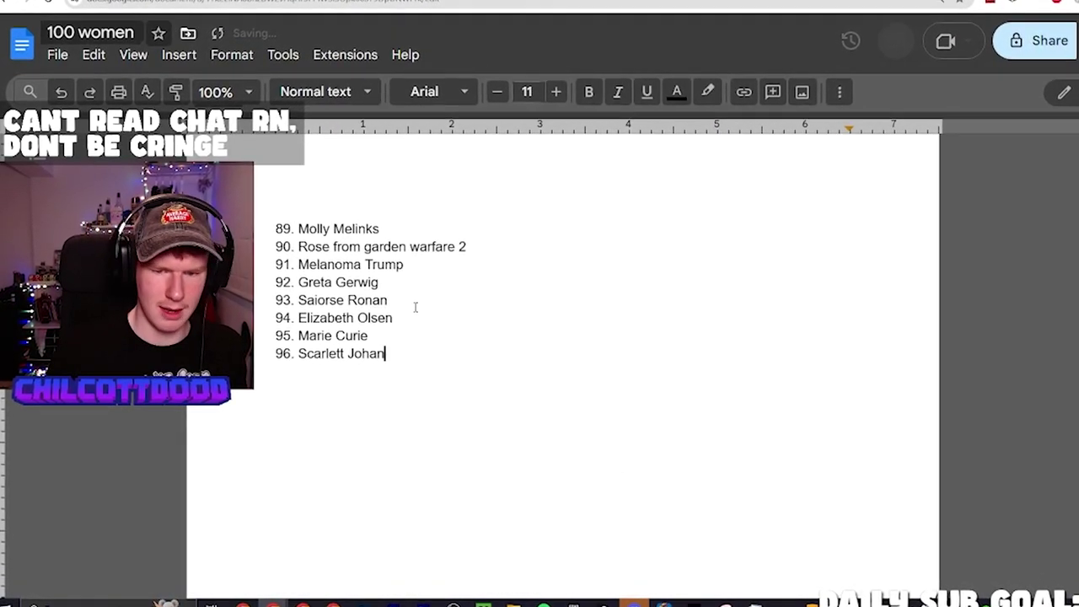
pyautogui.write('n')
pyautogui.press('Return')
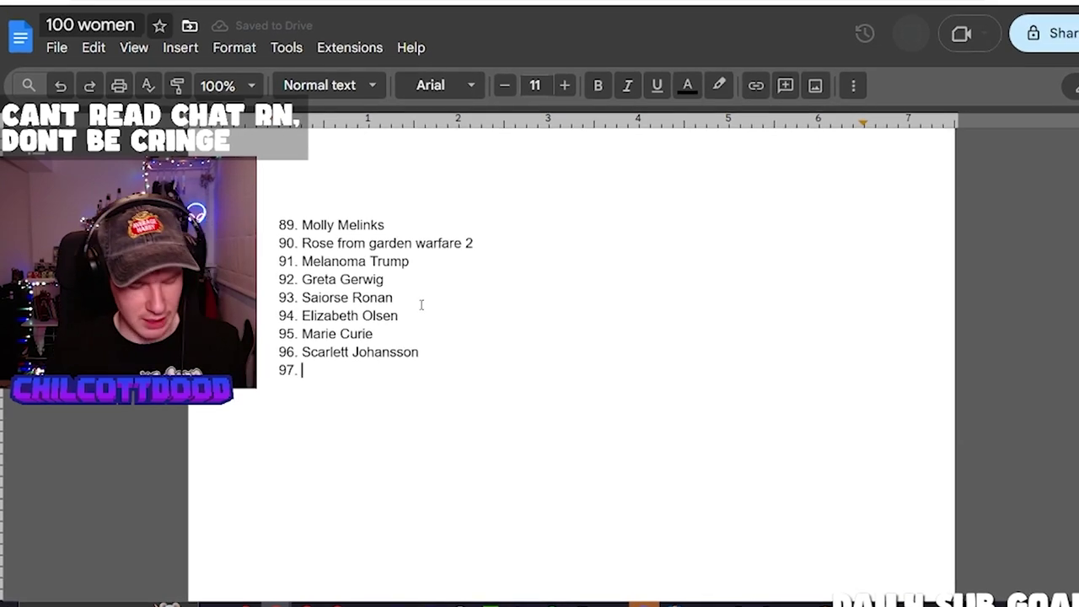
pyautogui.write('Evangeline Lilly')
pyautogui.press('Return')
pyautogui.write('Pom Kle')
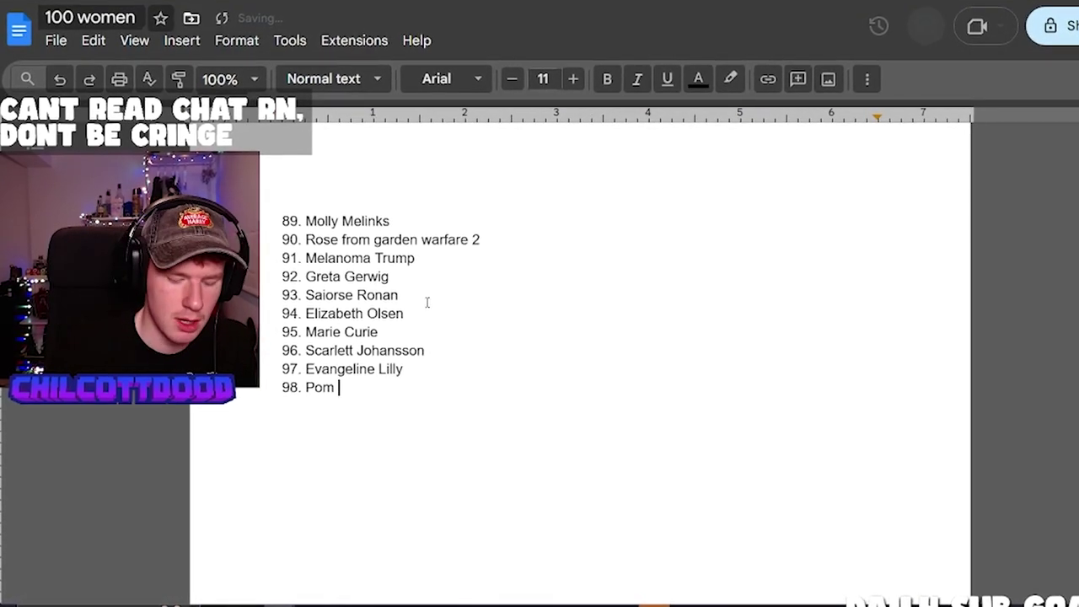
pyautogui.write('mentieff')
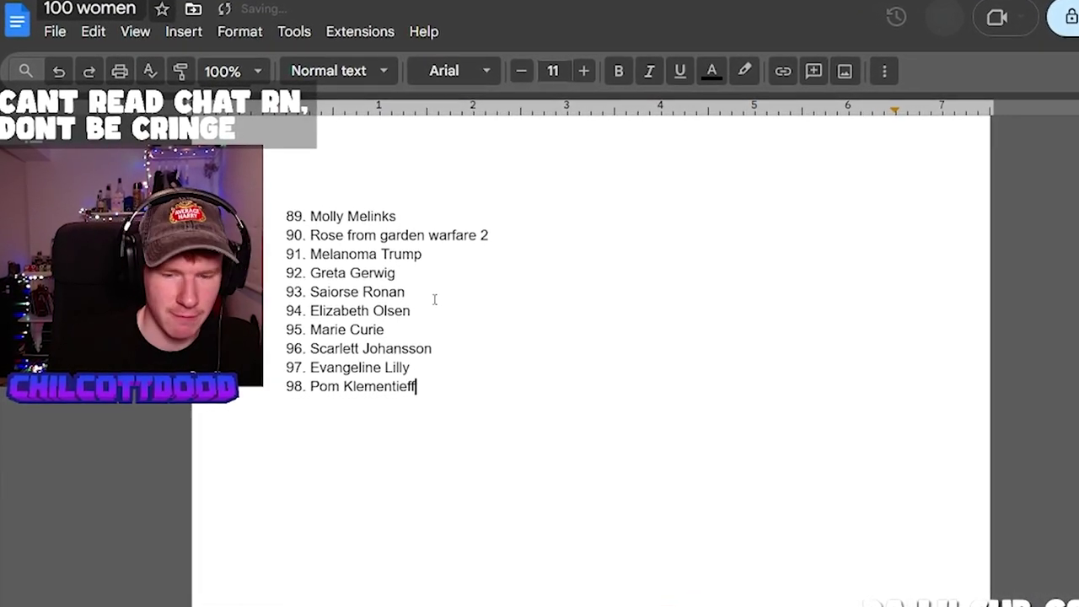
pyautogui.press('Return')
pyautogui.write('Zoe S')
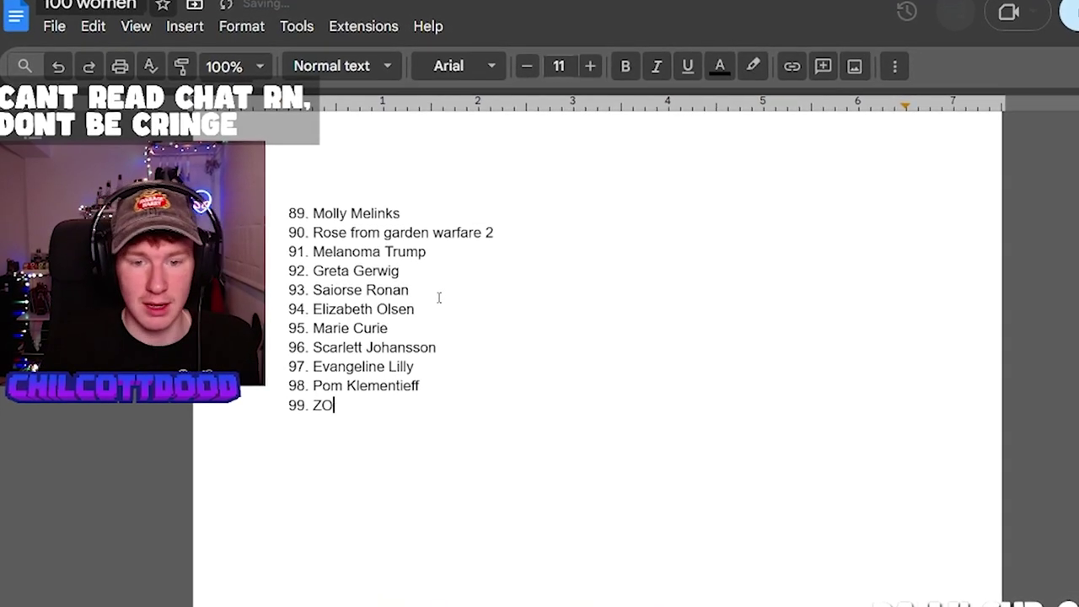
pyautogui.write('aldana')
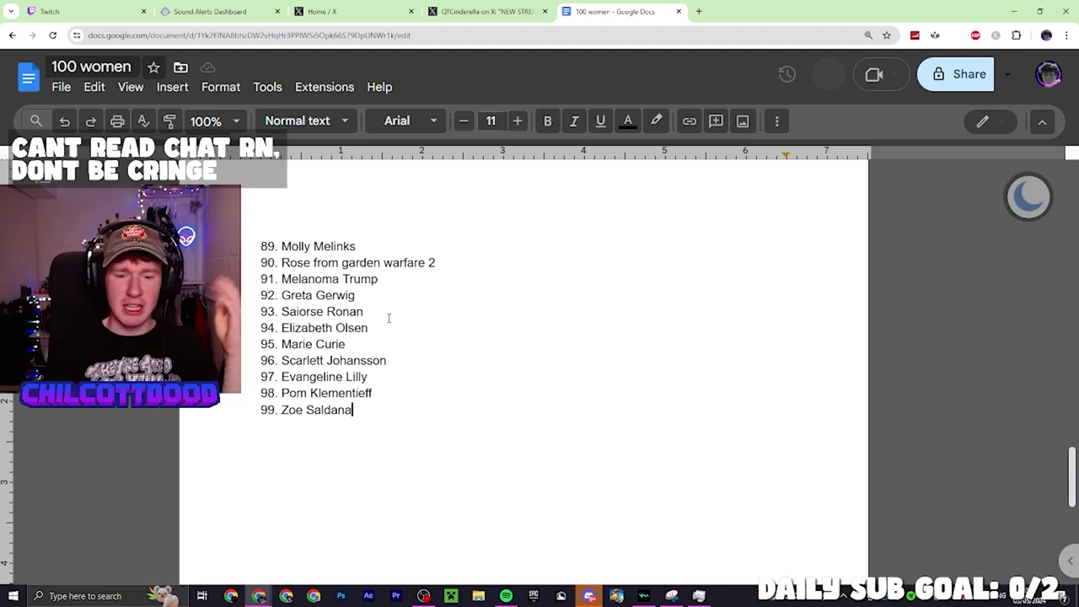
# Add item 100, Dolly Parton, fixing the 'Patron' misspelling
pyautogui.press('Return')
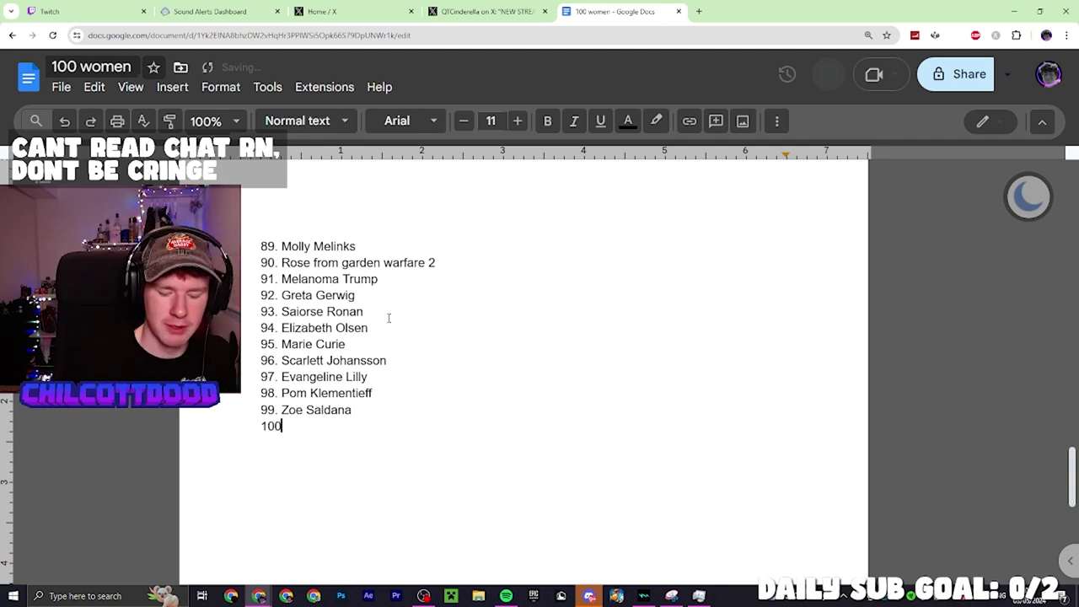
pyautogui.write('Dolly Patron')
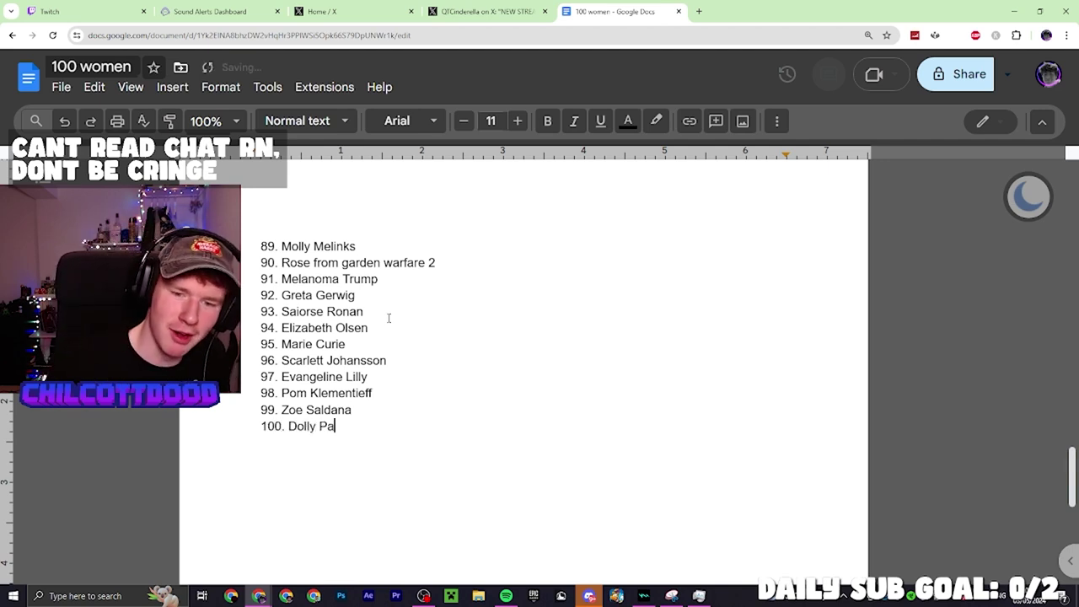
pyautogui.press('BackSpace')
pyautogui.press('BackSpace')
pyautogui.press('BackSpace')
pyautogui.press('BackSpace')
pyautogui.write('rton')
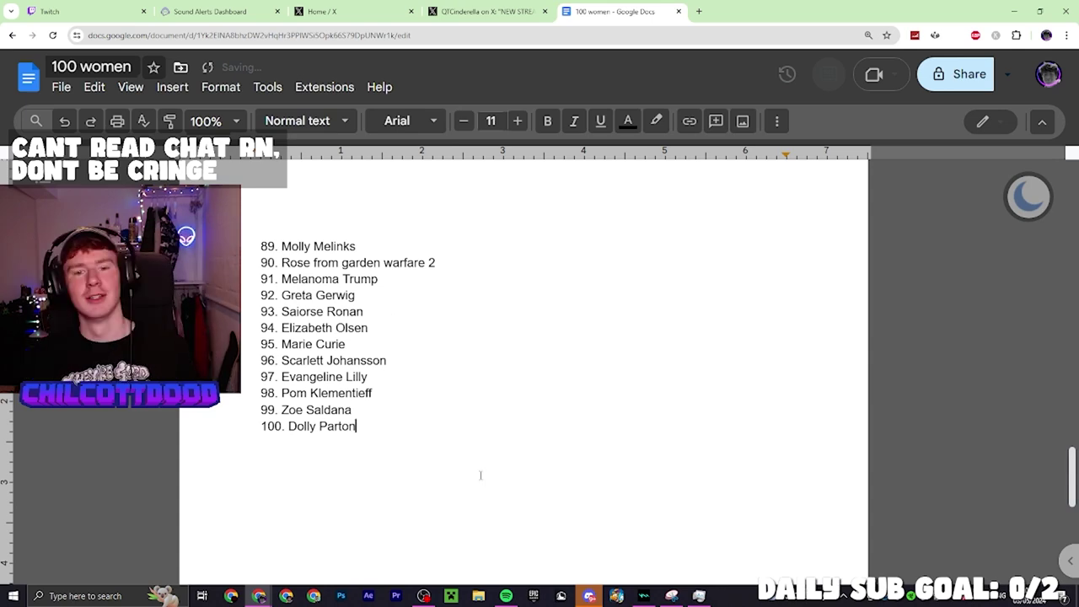
pyautogui.scroll(3, 481, 475)
pyautogui.scroll(-3, 401, 368)
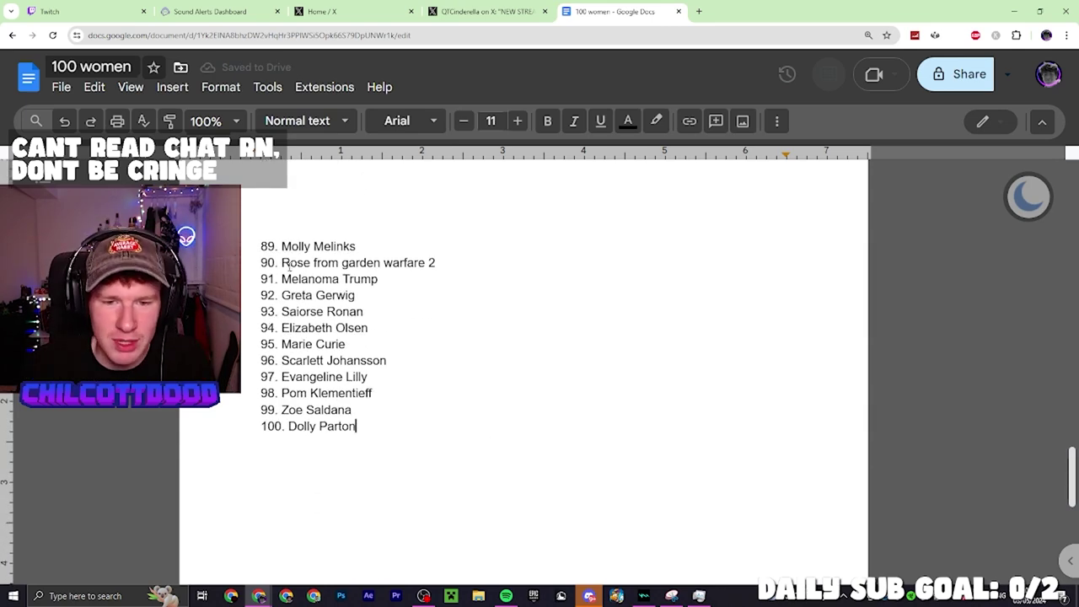
# Overwrite 'Rose from garden warfare 2' on item 90 with 'Tara Strong'
pyautogui.moveTo(282, 262); pyautogui.dragTo(561, 264)
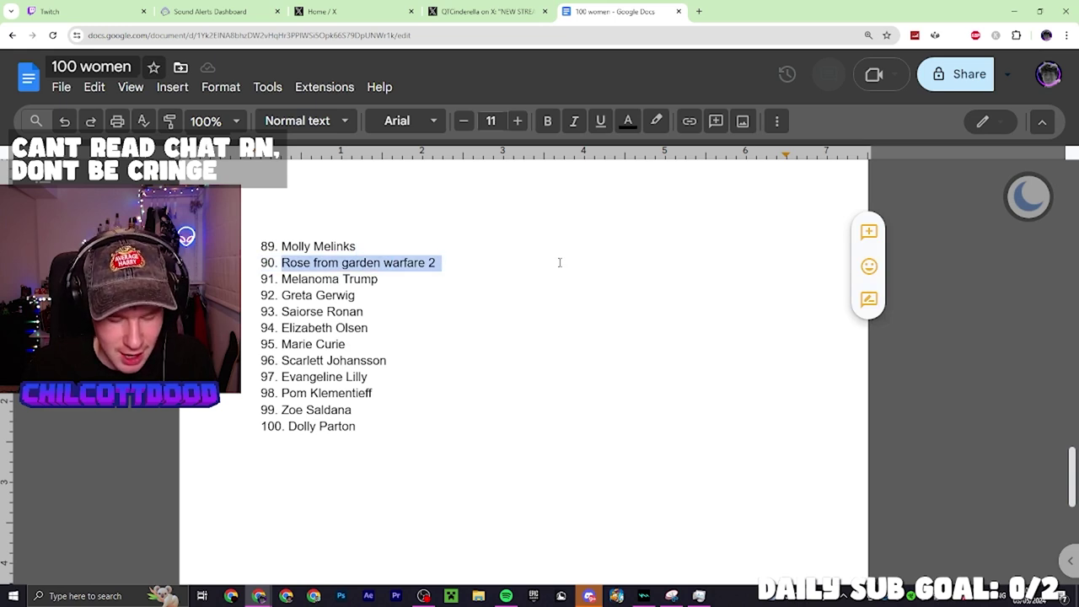
pyautogui.write('Tara S')
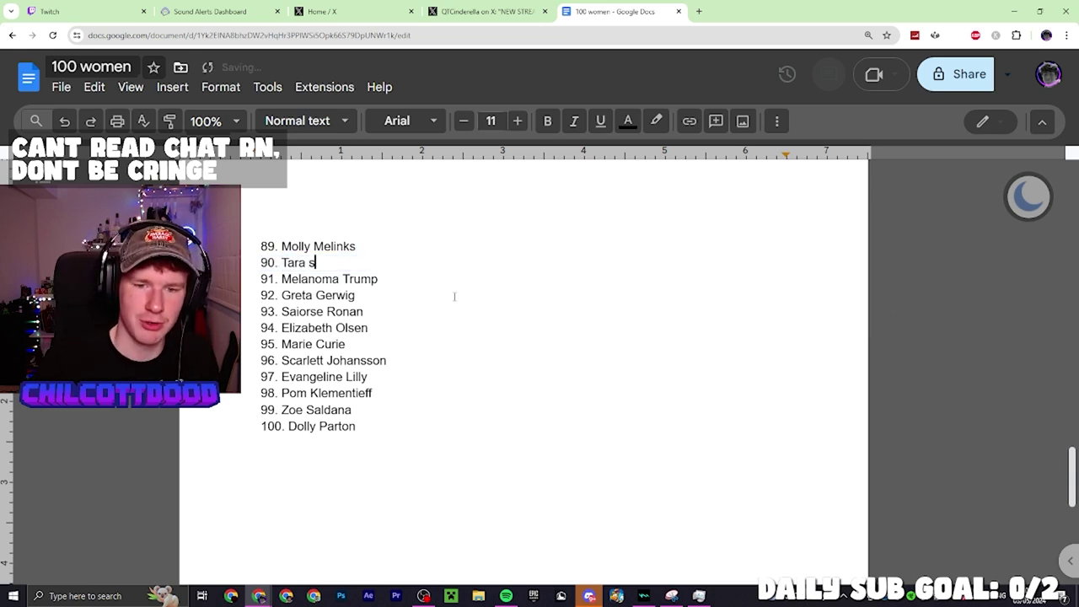
pyautogui.write('trong')
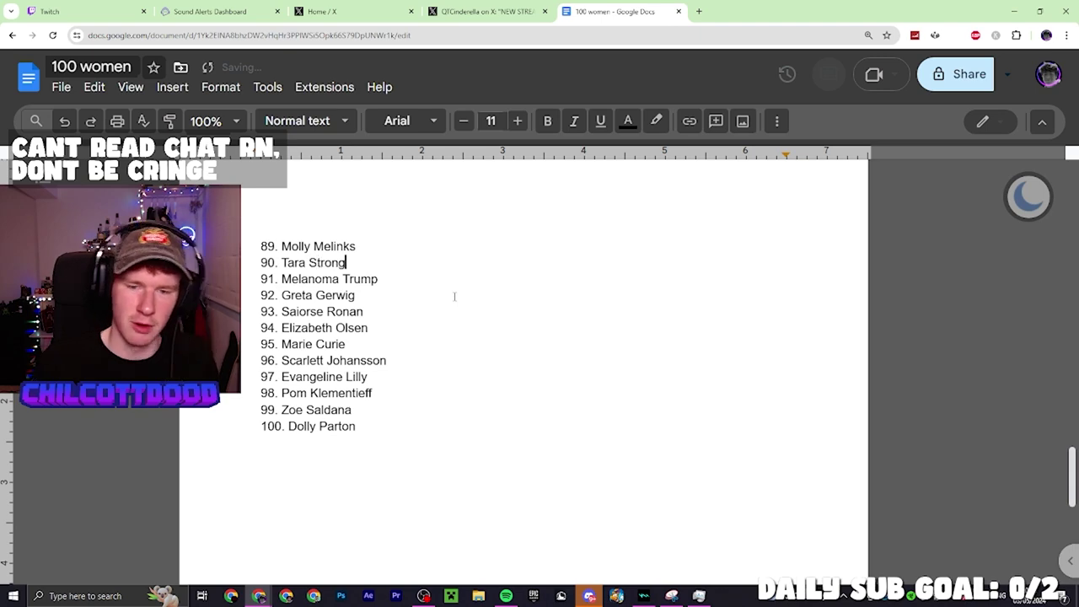
pyautogui.scroll(6, 462, 366)
pyautogui.scroll(15, 462, 366)
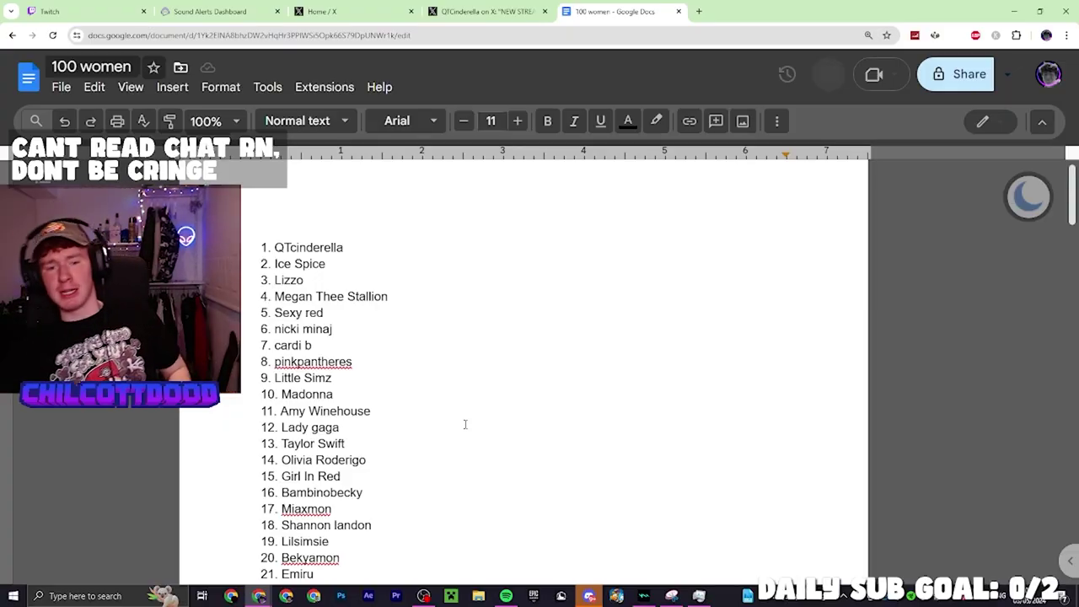
pyautogui.scroll(-1, 464, 424)
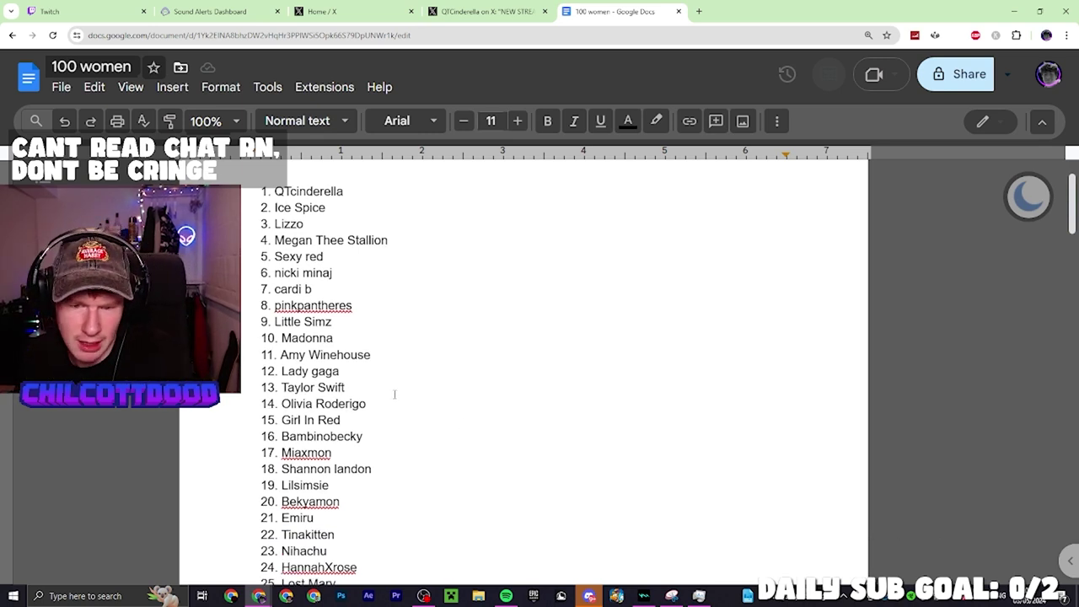
pyautogui.scroll(-2, 295, 346)
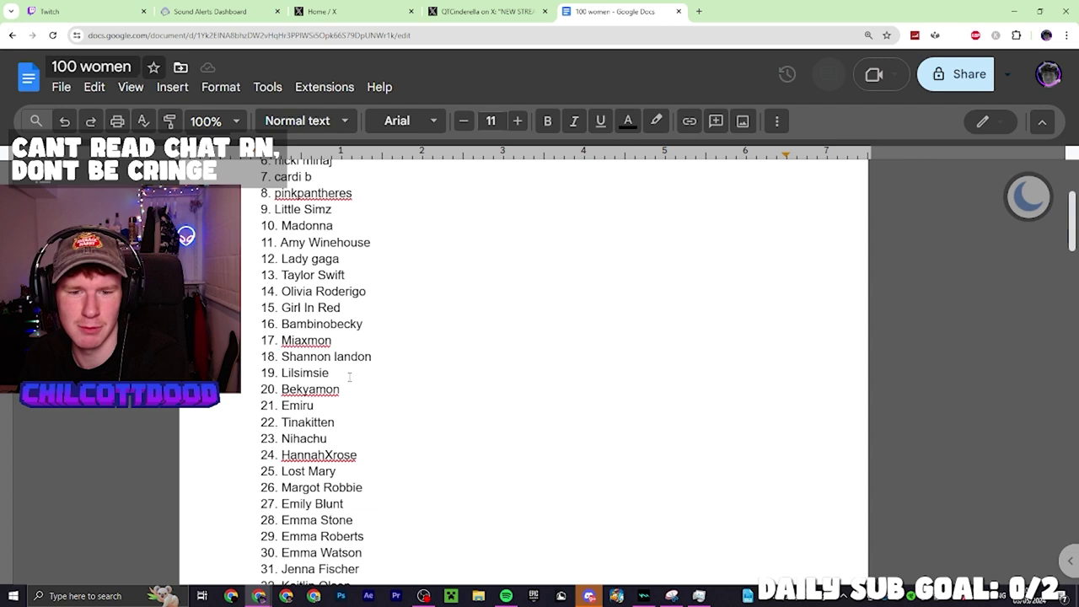
pyautogui.click(349, 358)
pyautogui.write('g')
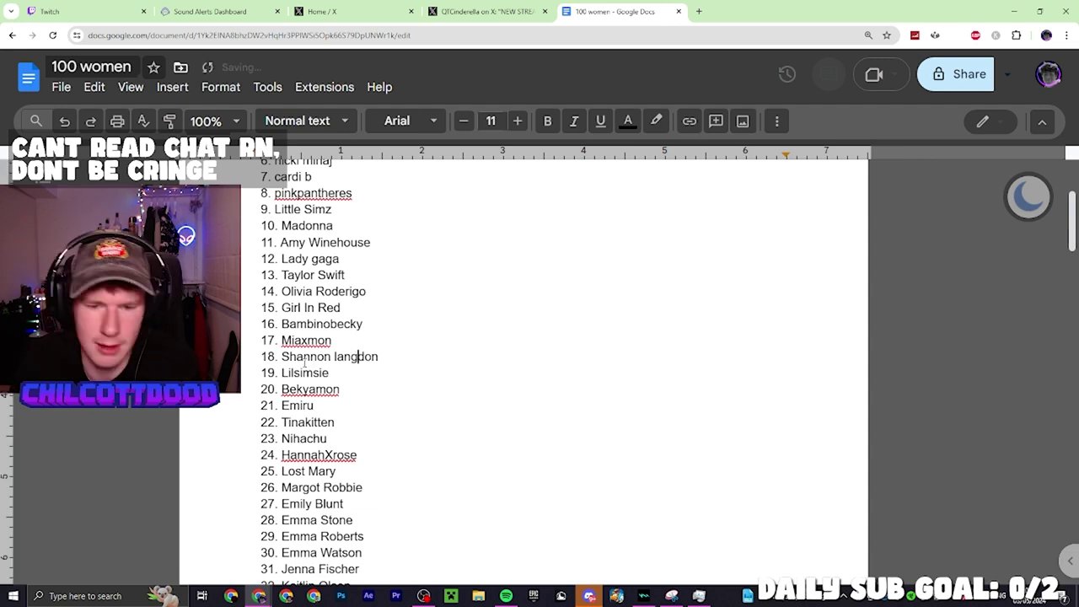
pyautogui.scroll(-2, 377, 387)
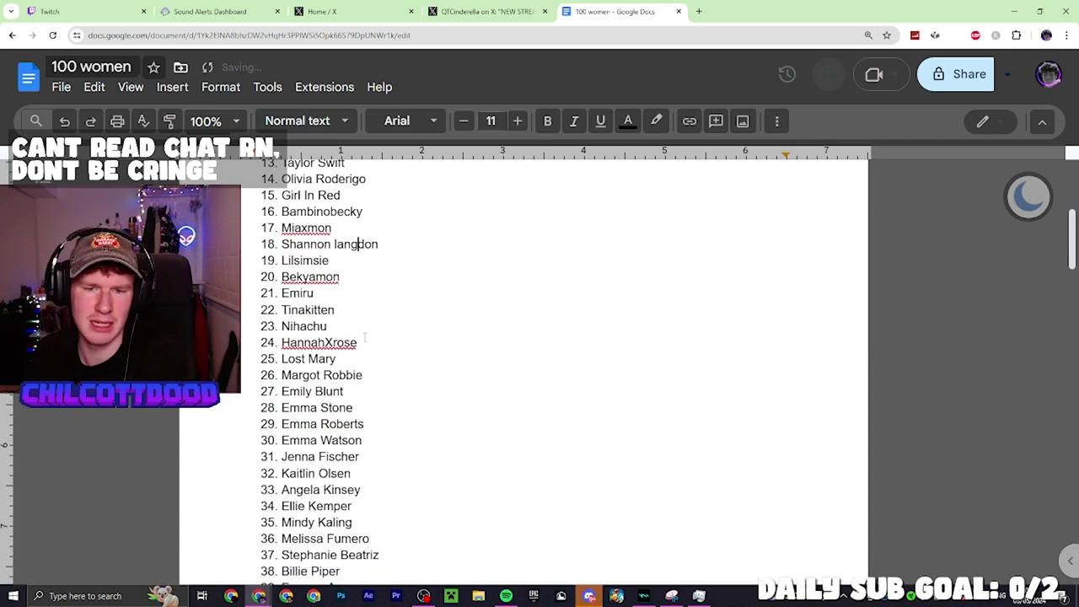
pyautogui.click(330, 326)
pyautogui.press('Down')
pyautogui.click(354, 363)
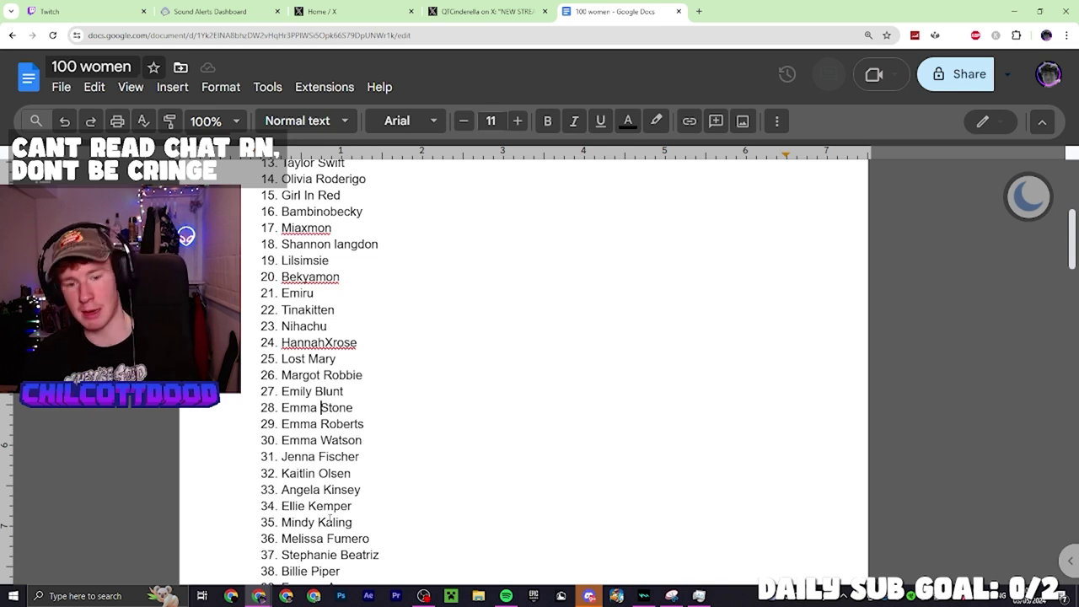
pyautogui.scroll(-2, 329, 520)
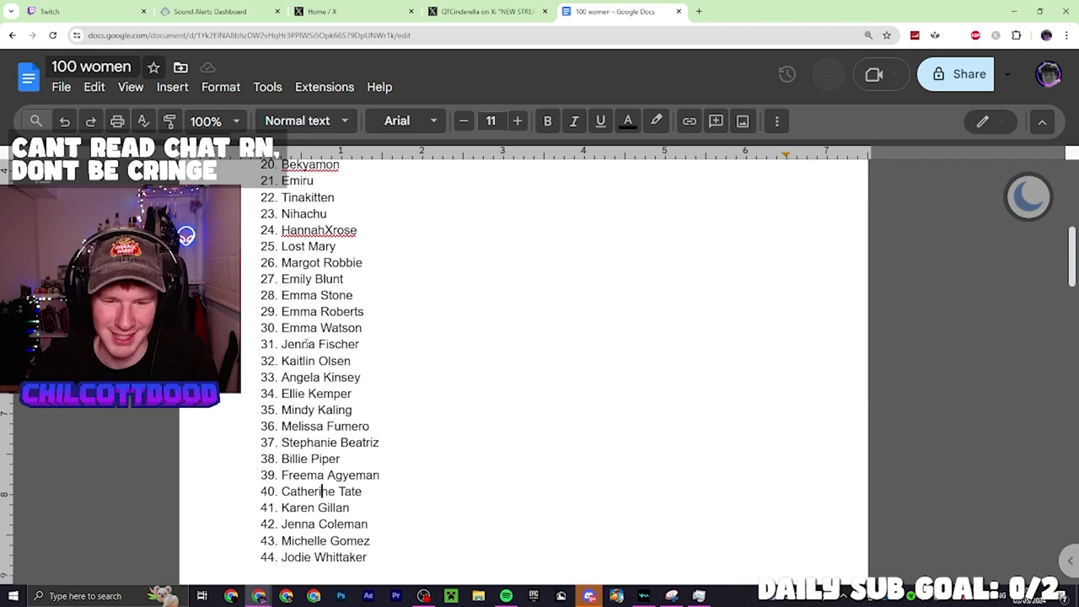
pyautogui.scroll(-1, 321, 491)
pyautogui.click(308, 402)
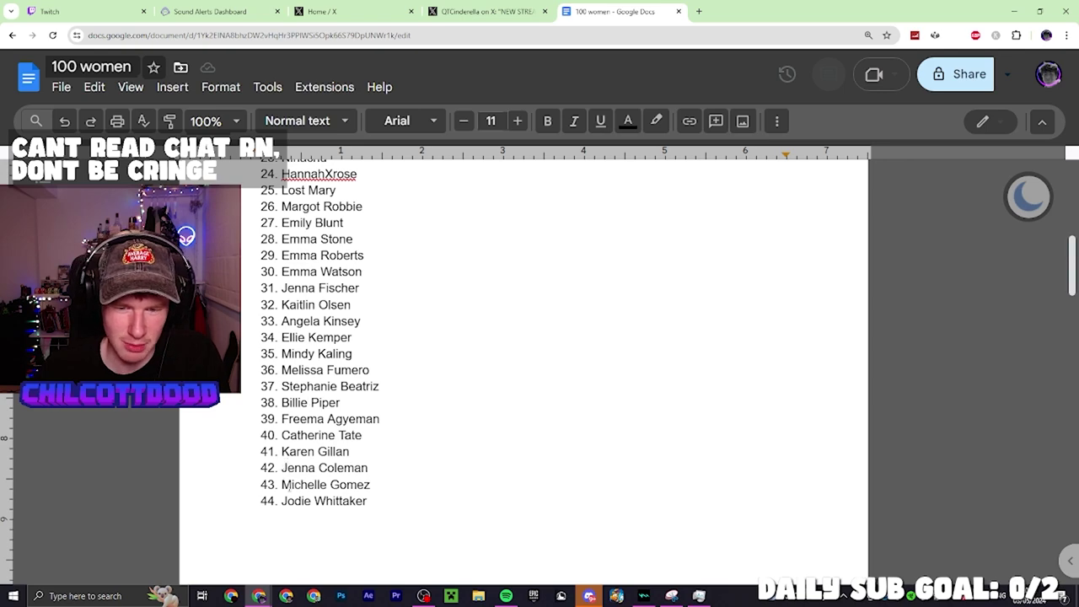
pyautogui.scroll(-5, 397, 493)
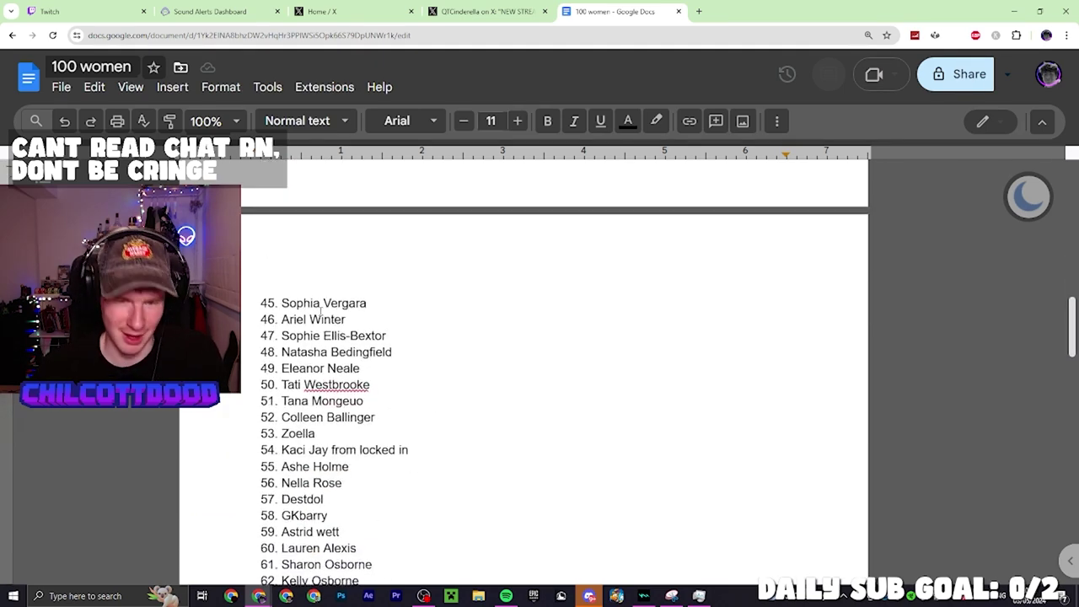
# Review entries from Natasha Bedingfield to Destdol, checking spellings like Westbrooke and Mongeuo
pyautogui.scroll(-3, 323, 223)
pyautogui.scroll(1, 322, 223)
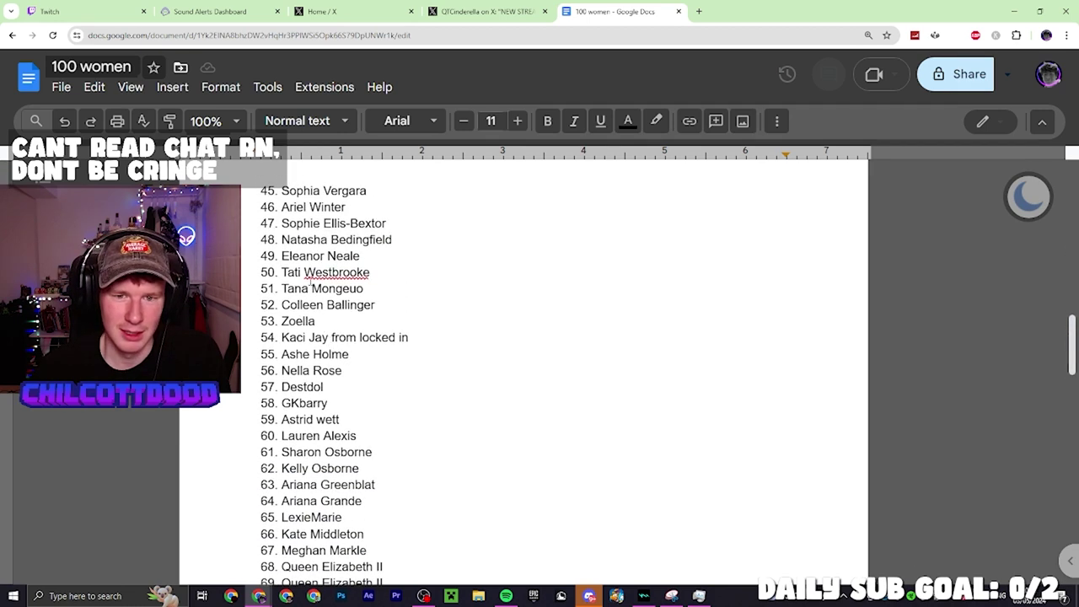
pyautogui.click(329, 239)
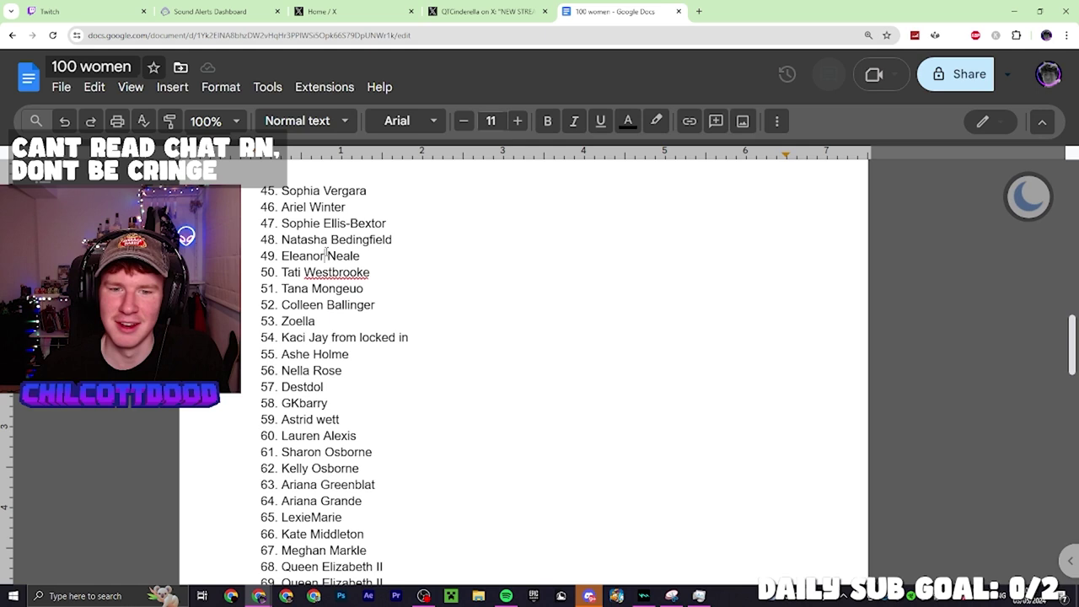
pyautogui.click(323, 271)
pyautogui.click(313, 289)
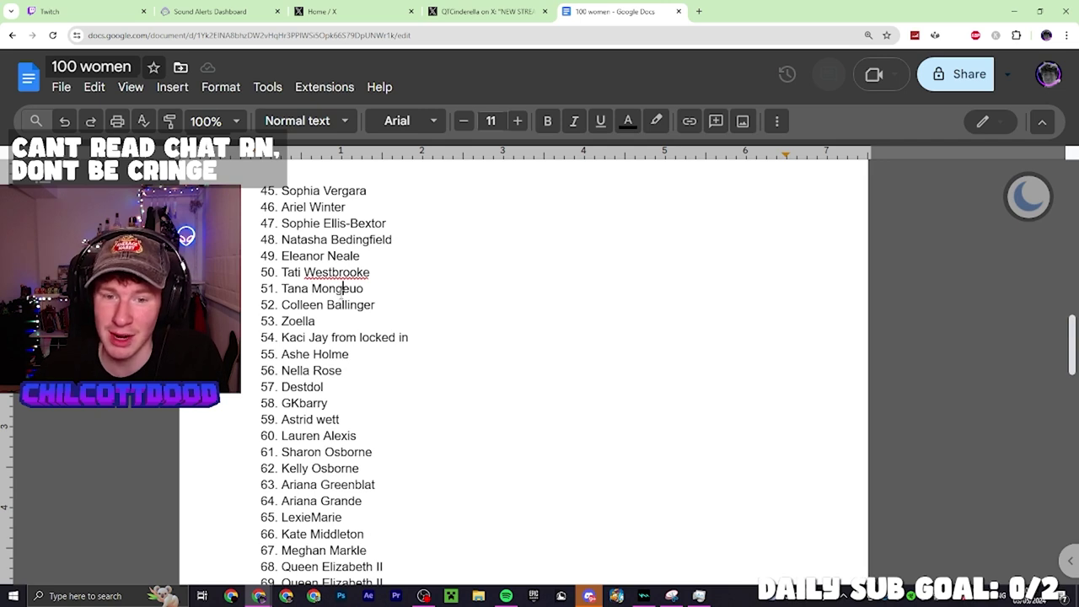
pyautogui.click(324, 305)
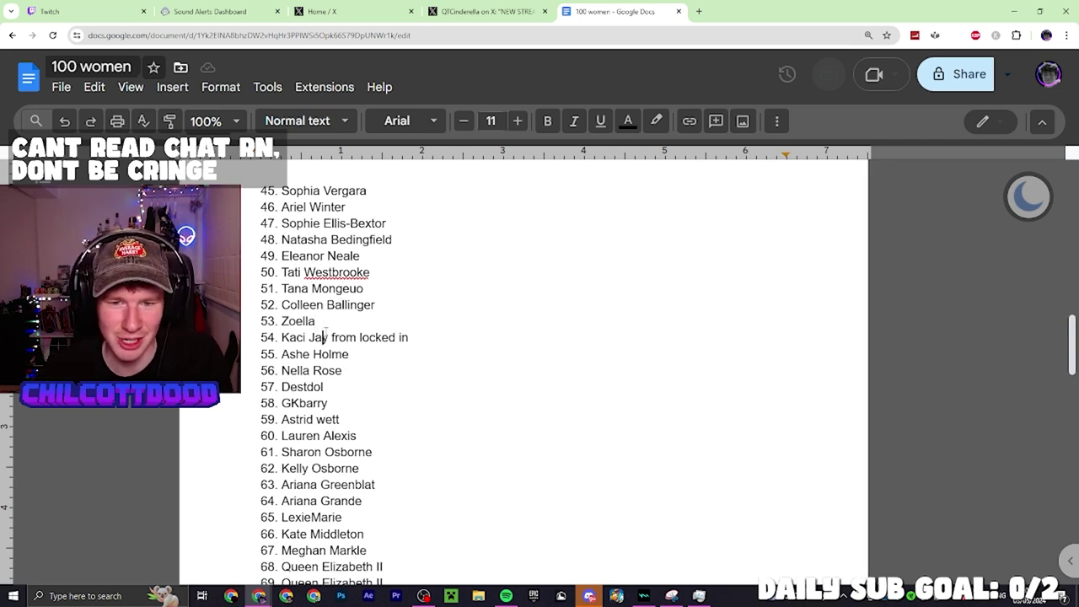
pyautogui.click(329, 337)
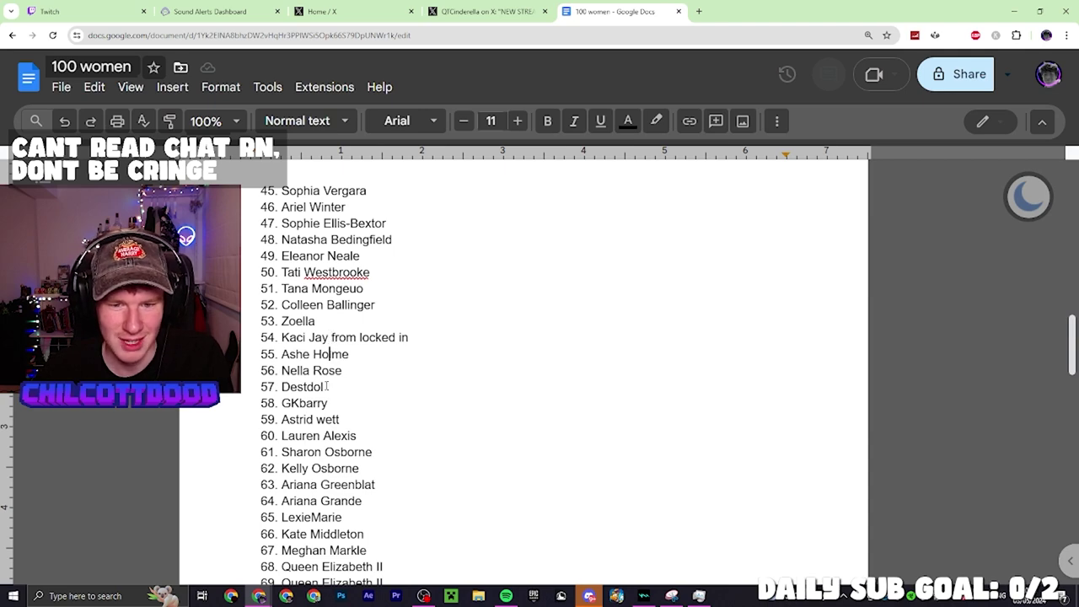
pyautogui.click(325, 386)
# Continue reviewing the GKbarry, Kelly Osborne, Ariana Grande and Kate Middleton entries
pyautogui.scroll(-3, 304, 337)
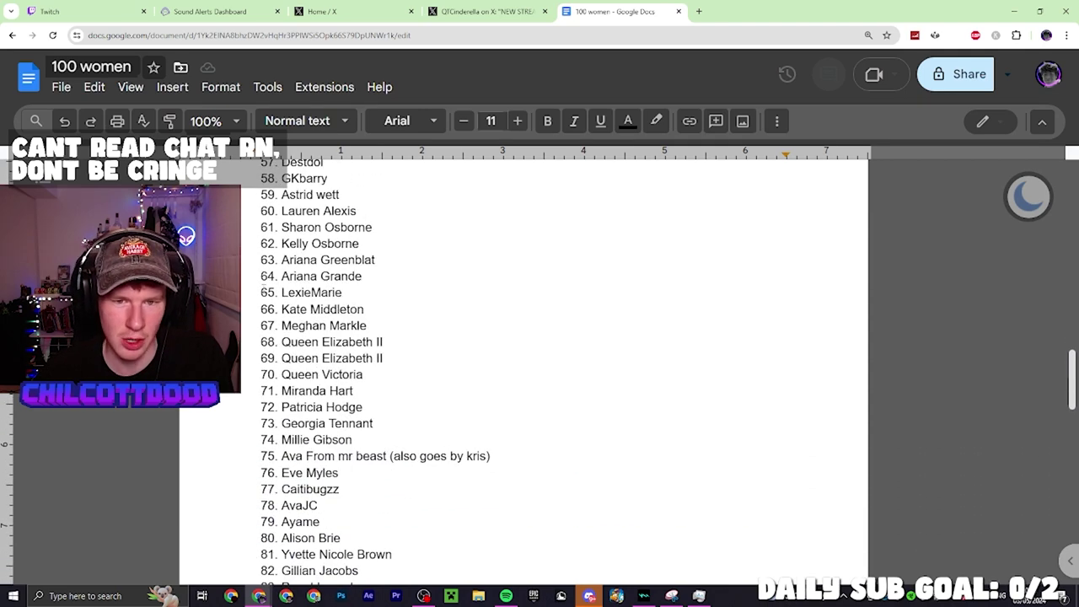
pyautogui.scroll(1, 286, 240)
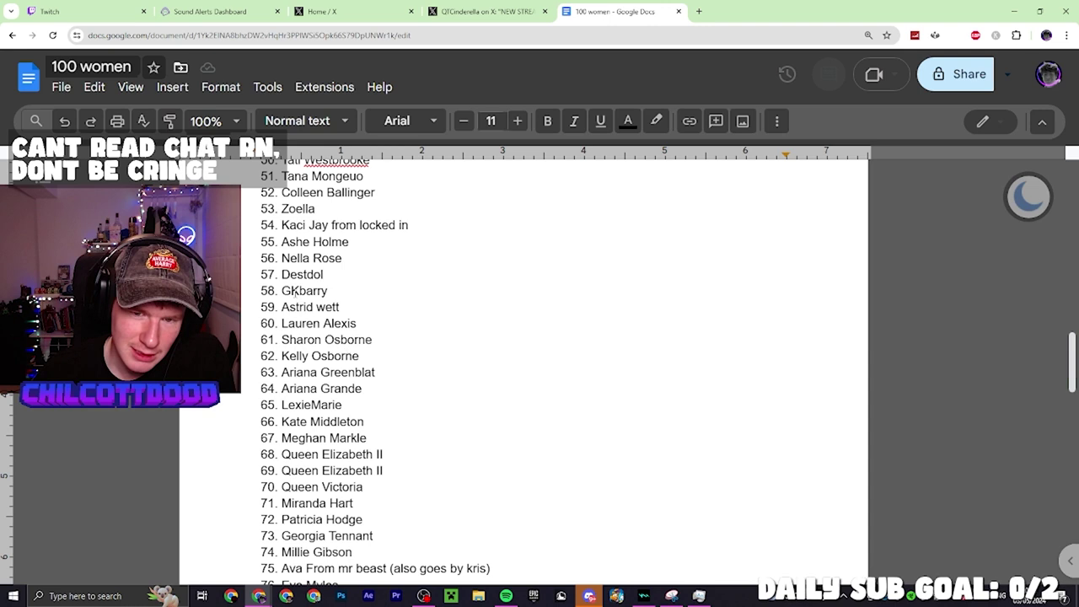
pyautogui.click(282, 290)
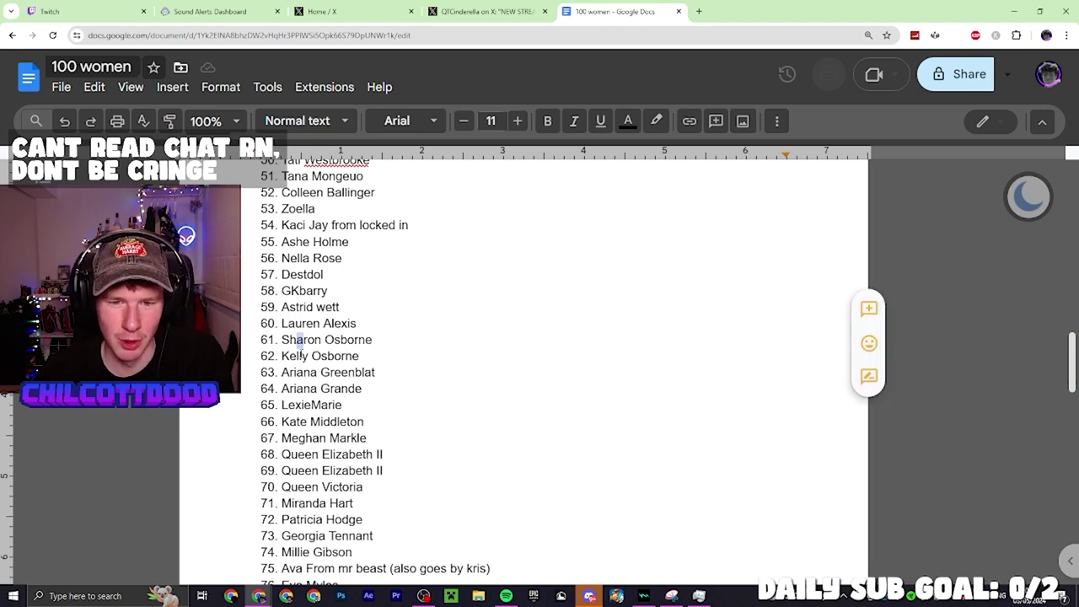
pyautogui.click(296, 356)
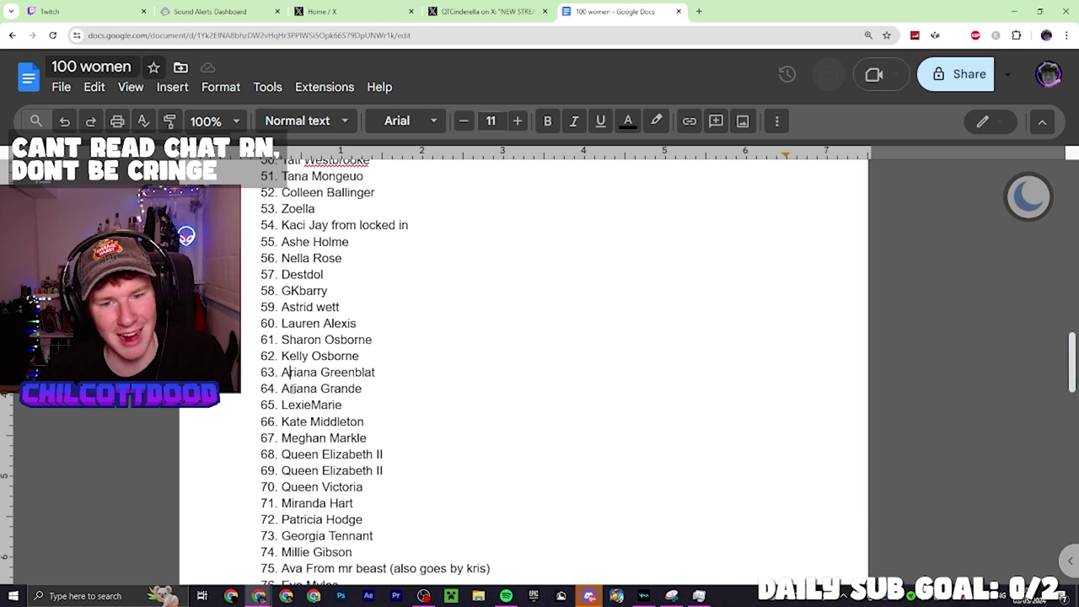
pyautogui.click(291, 388)
pyautogui.click(304, 422)
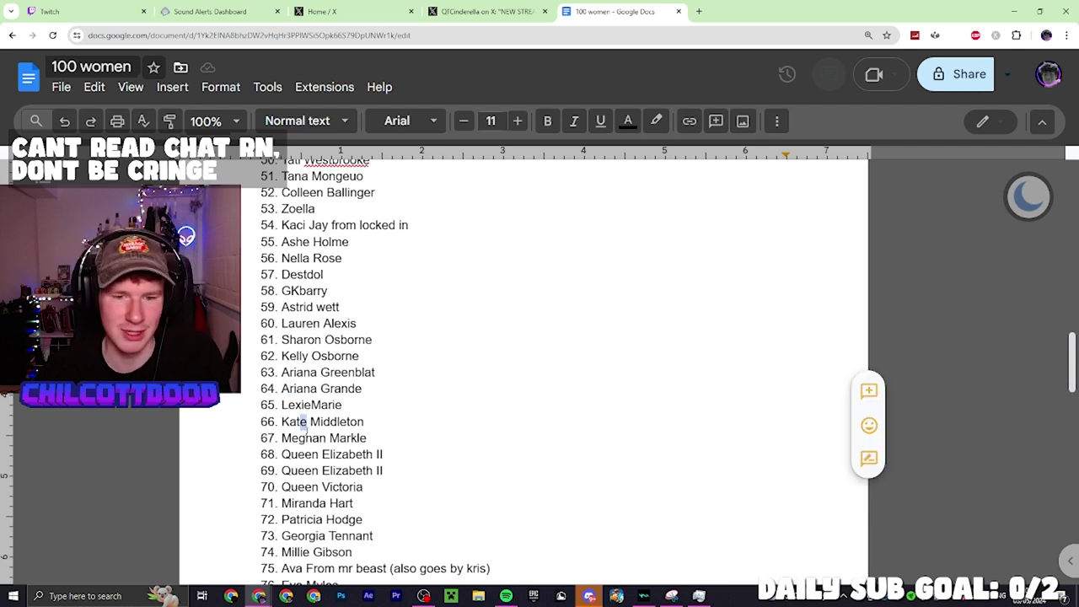
pyautogui.scroll(-1, 439, 413)
# Delete the extra I from item 69 and keep Queen Victoria on line 70
pyautogui.click(435, 414)
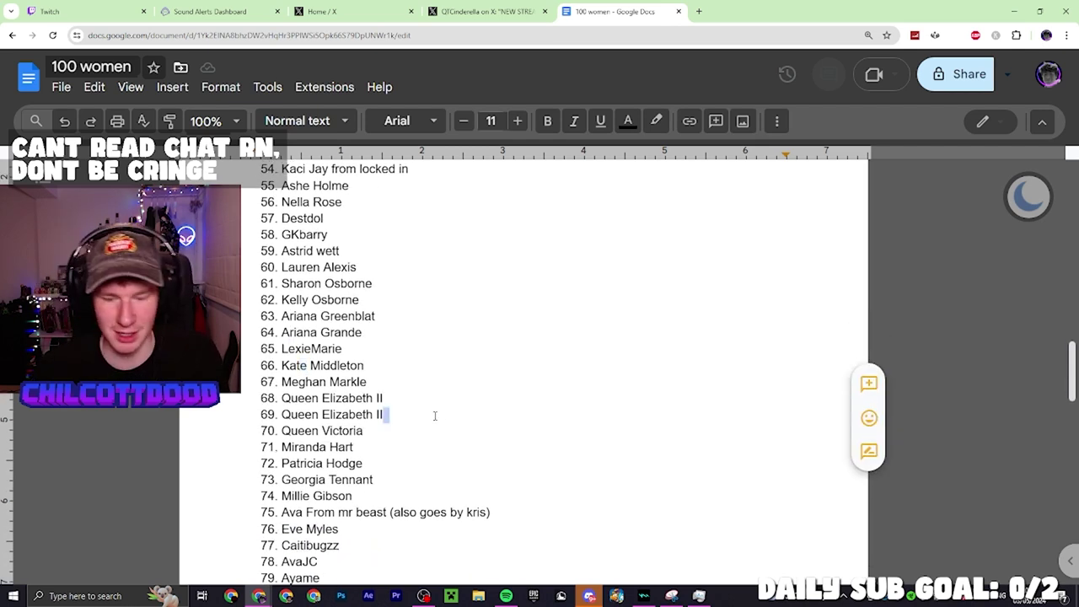
pyautogui.press('Delete')
pyautogui.press('Return')
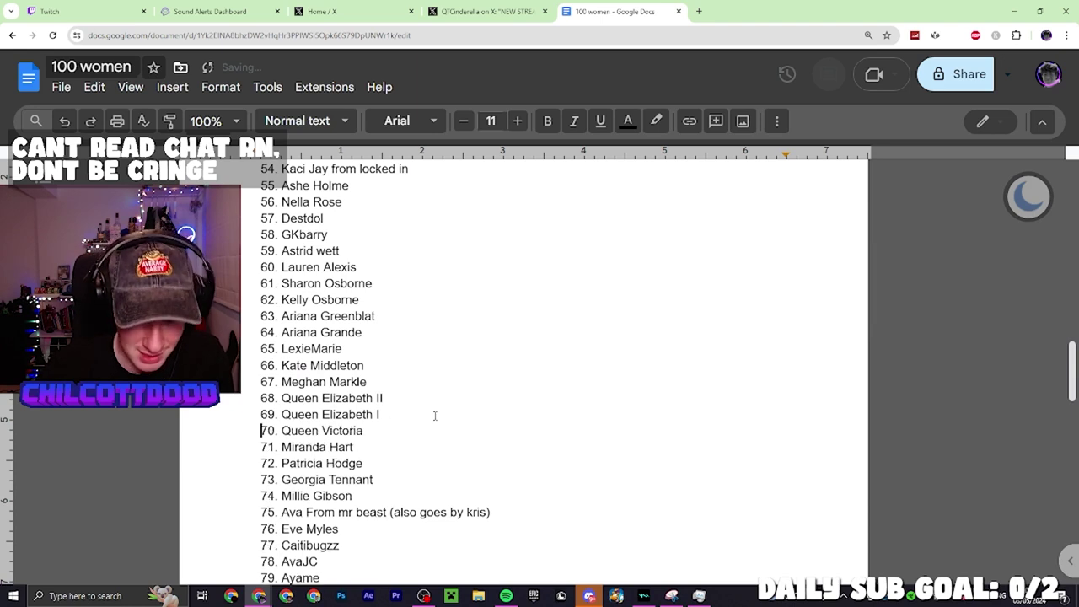
pyautogui.scroll(-1, 357, 383)
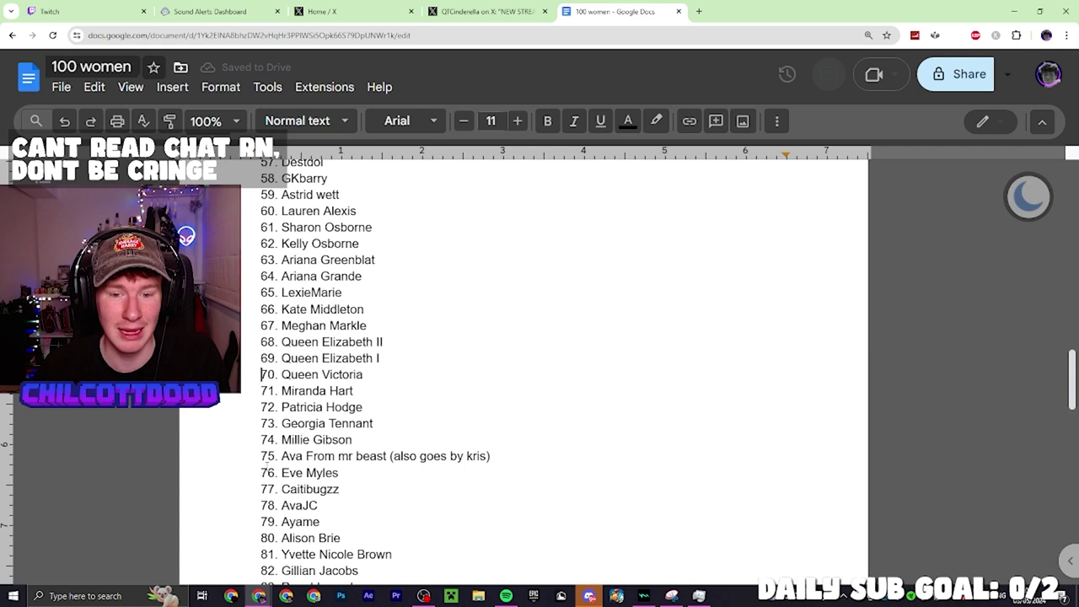
pyautogui.scroll(-2, 274, 464)
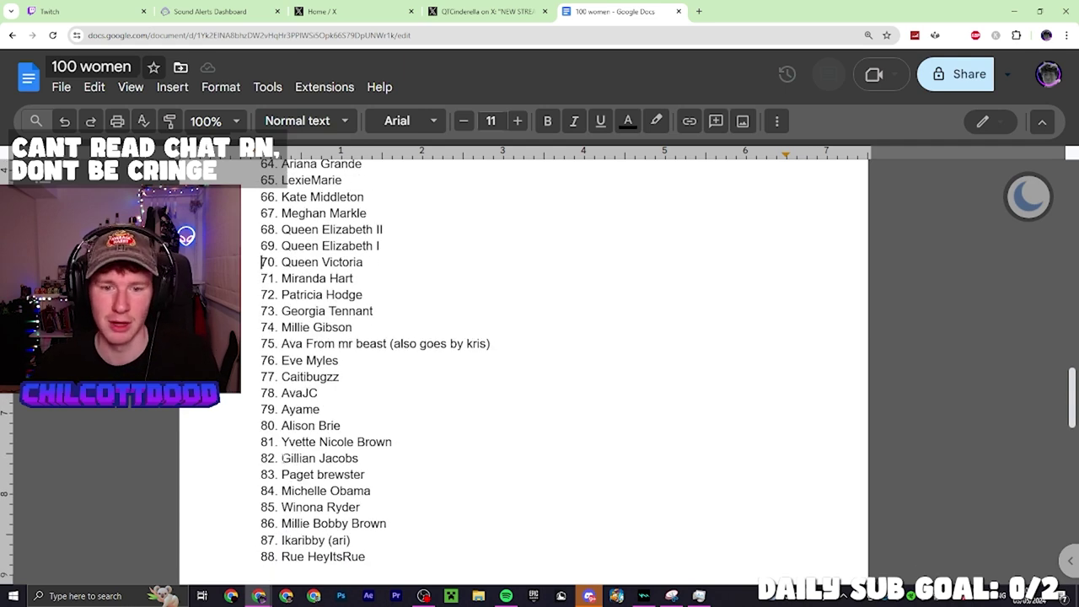
pyautogui.scroll(-2, 319, 359)
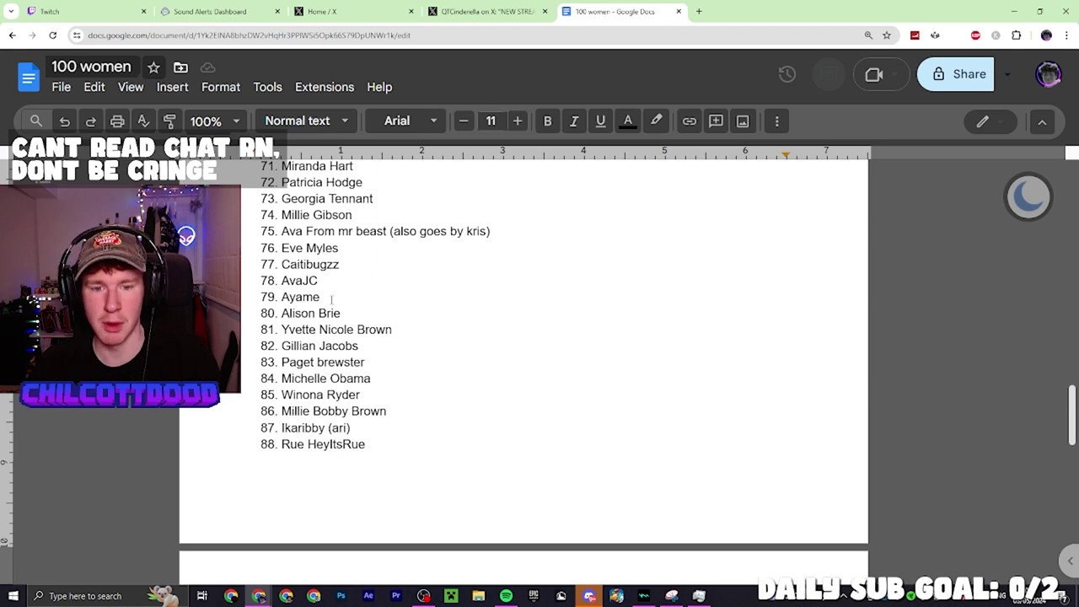
pyautogui.scroll(-2, 331, 300)
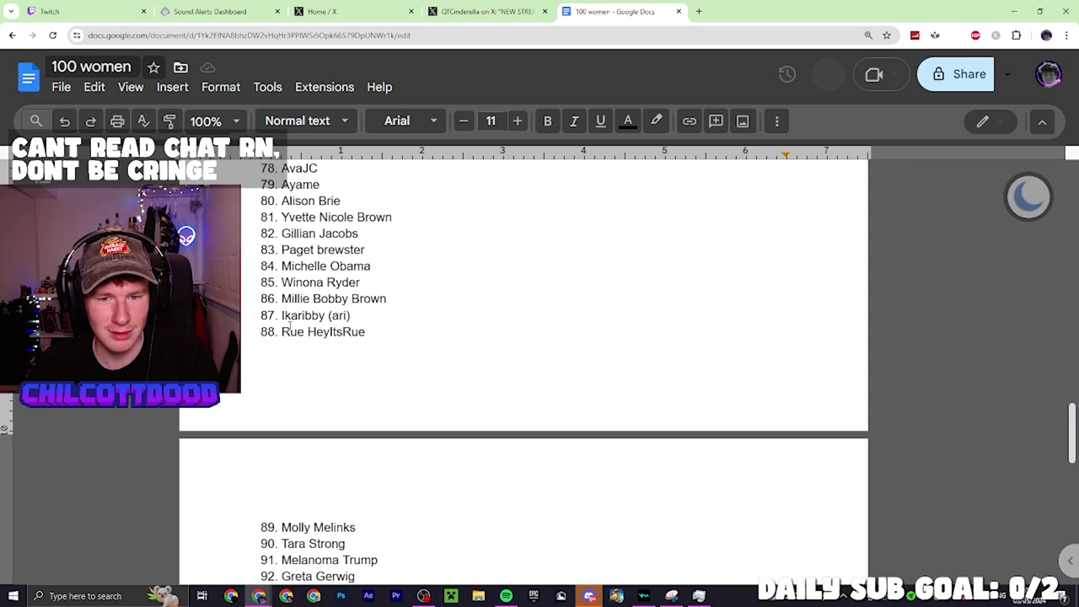
pyautogui.scroll(-2, 283, 315)
pyautogui.click(322, 220)
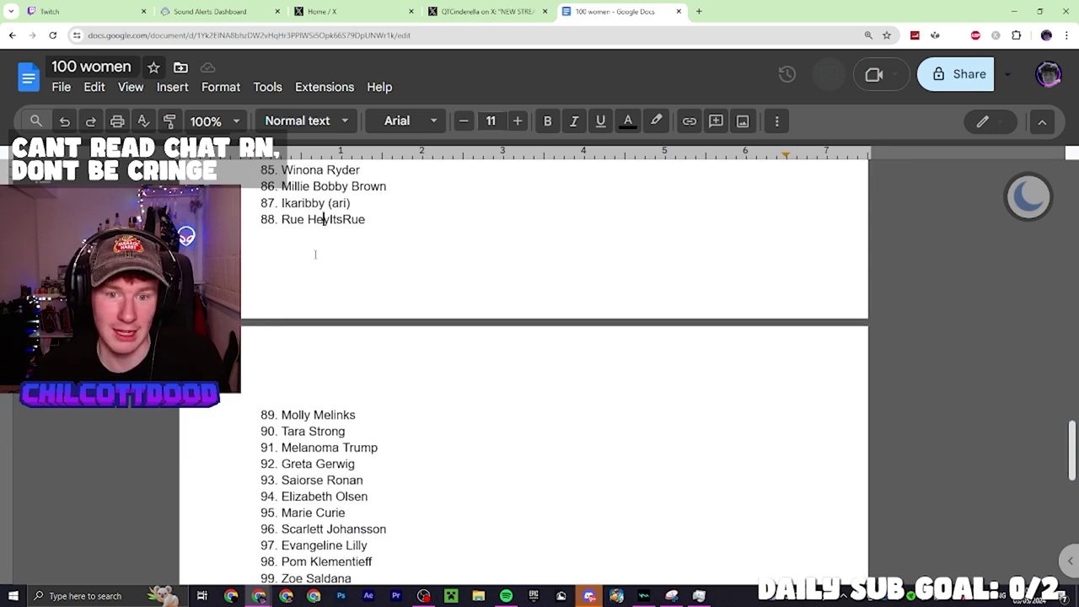
pyautogui.scroll(-2, 279, 381)
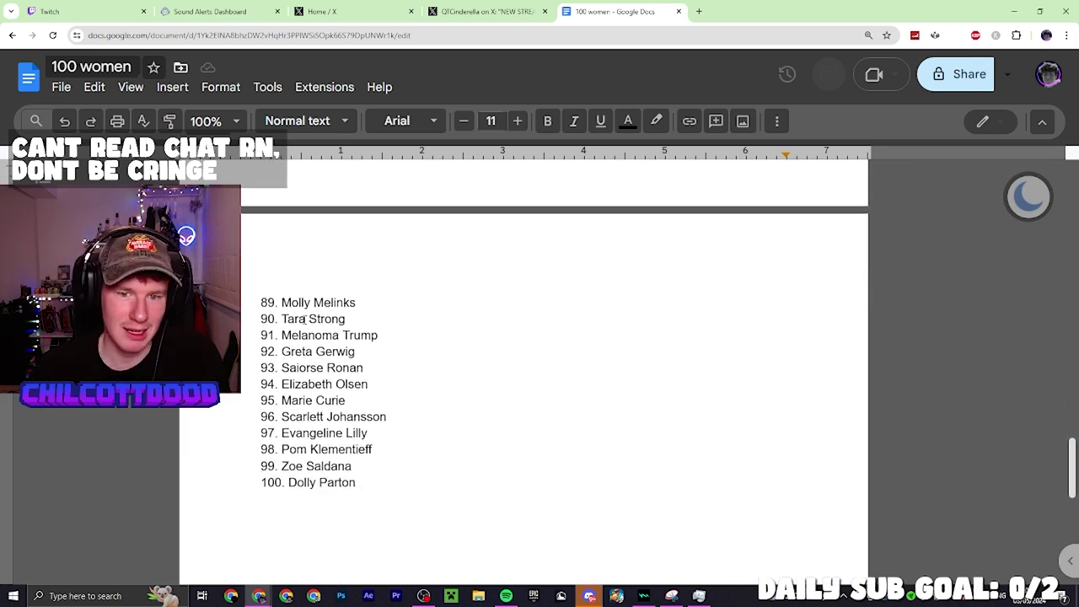
pyautogui.moveTo(308, 322); pyautogui.dragTo(354, 323)
pyautogui.click(309, 336)
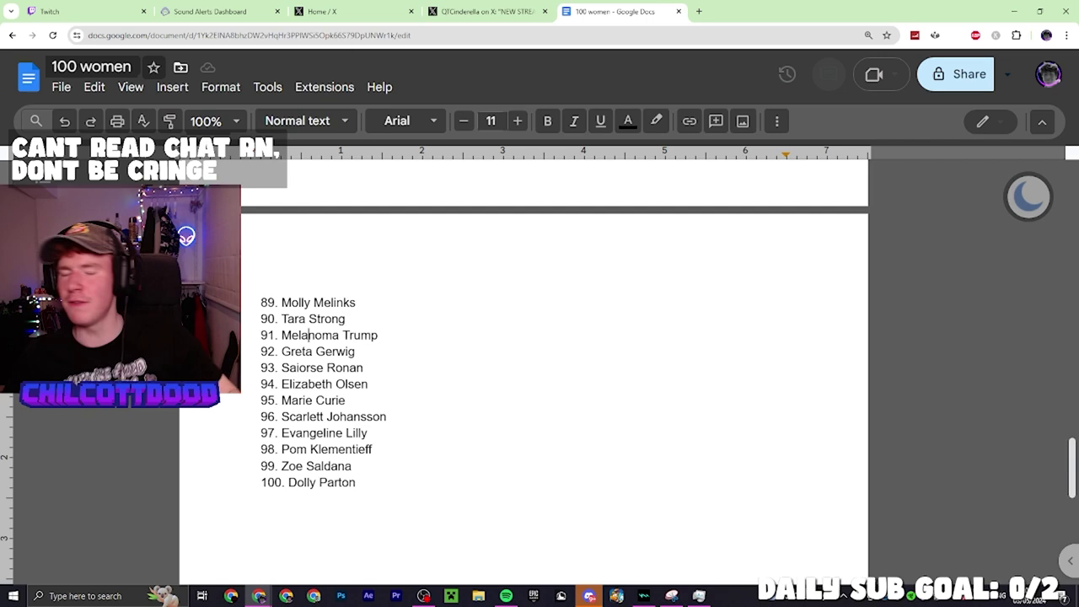
pyautogui.click(698, 11)
pyautogui.hotkey('ctrl', 'w')
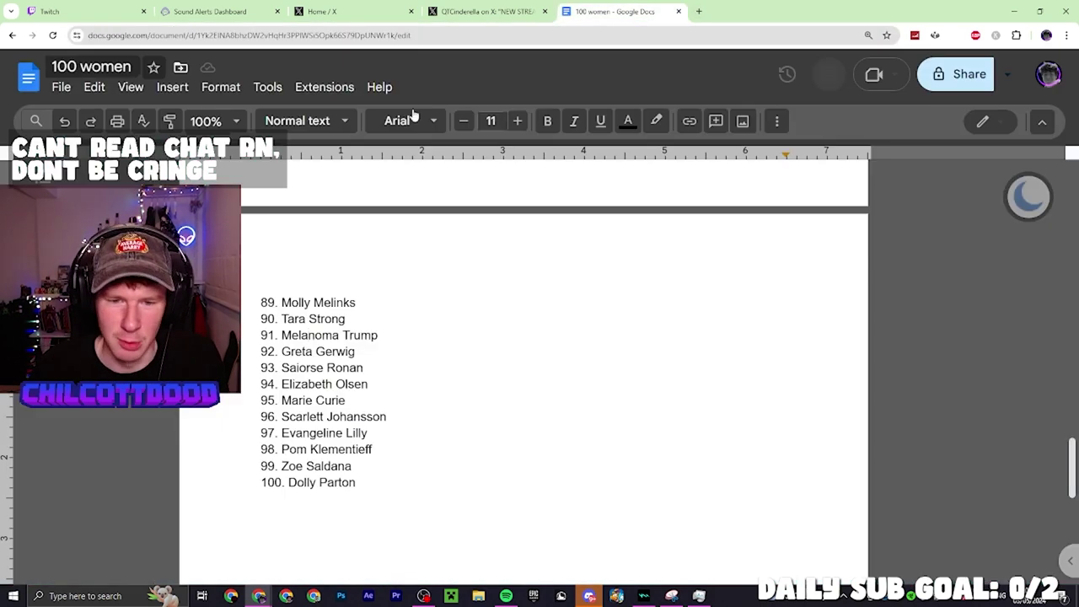
pyautogui.scroll(-2, 336, 282)
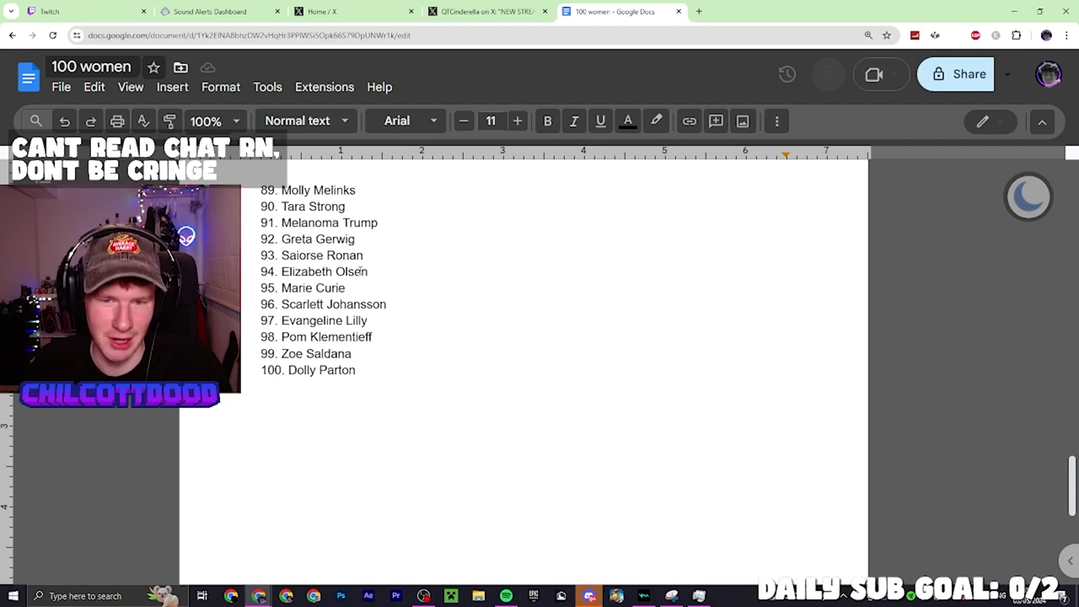
pyautogui.click(364, 272)
pyautogui.click(354, 304)
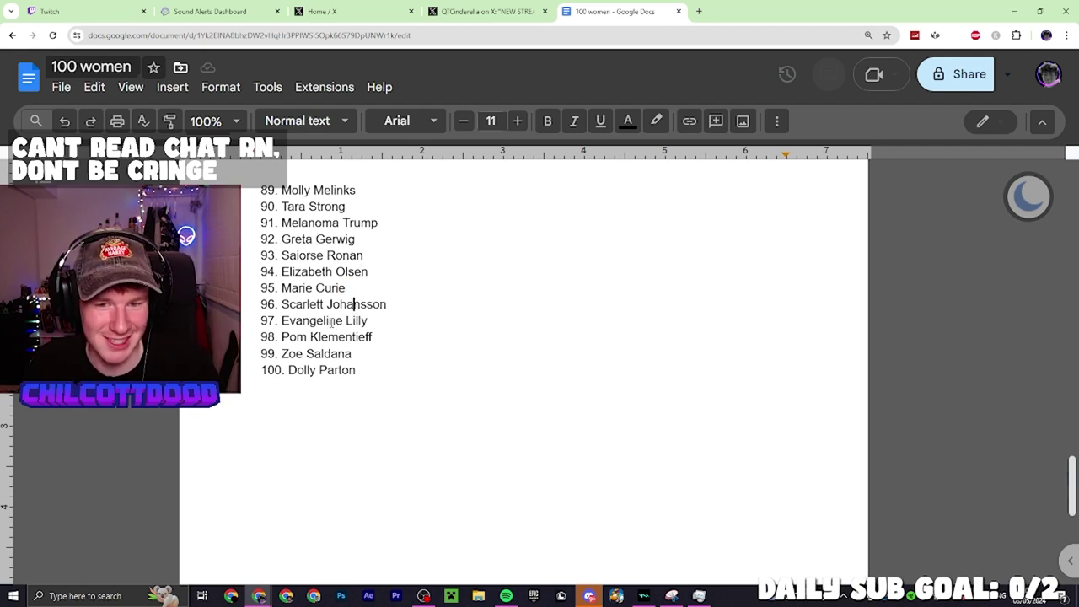
pyautogui.click(331, 322)
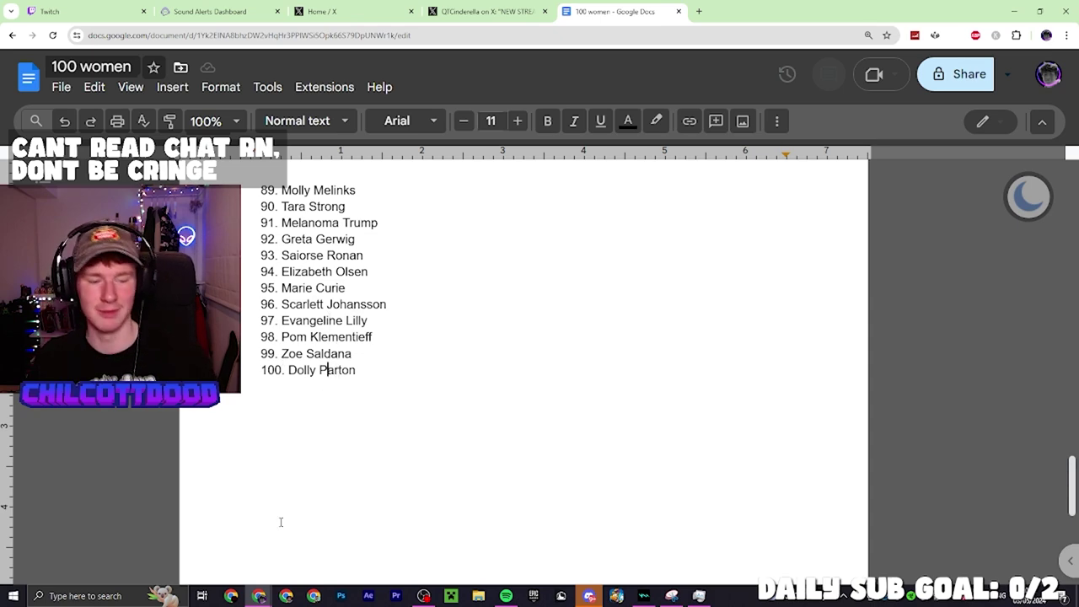
# Switch to the Twitch Stream Manager tab showing the 'NAMING 100 WOMEN (one month late)' stream
pyautogui.hotkey('ctrl', '1')
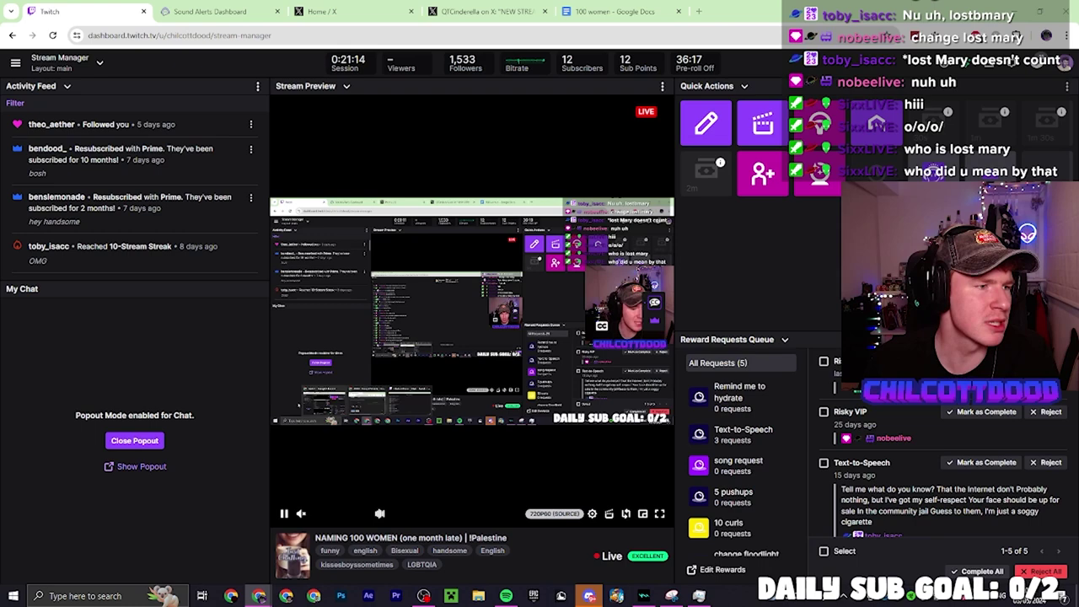